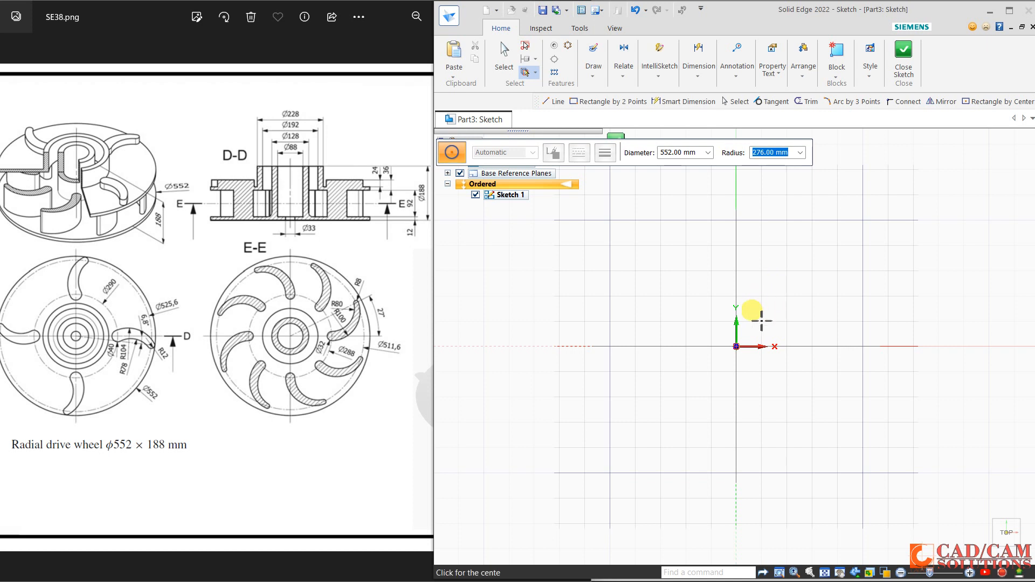
- Draw a 552 mm diameter circle centred on the sketch origin and dimension its diameter
{"action": "left_click", "coordinate": [825, 573]}
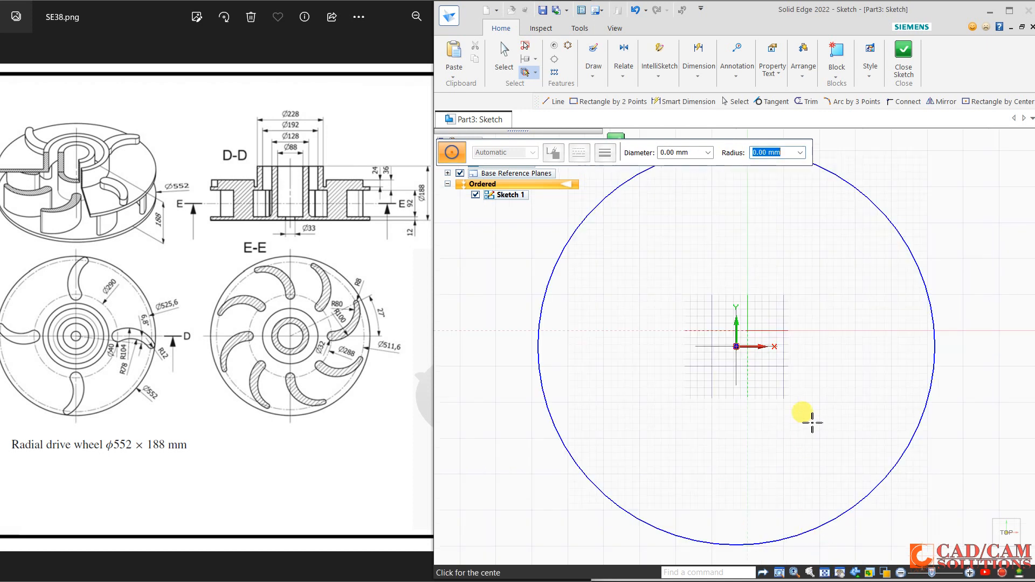
{"action": "scroll", "coordinate": [786, 399], "scroll_direction": "down", "scroll_amount": 2}
{"action": "left_click", "coordinate": [705, 77]}
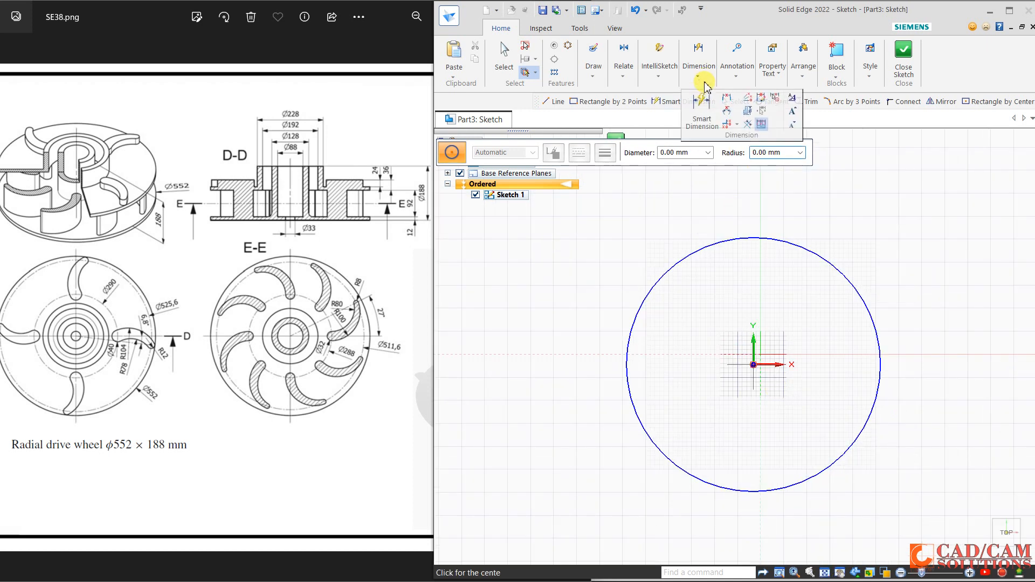
{"action": "left_click", "coordinate": [704, 111]}
{"action": "left_click", "coordinate": [817, 256]}
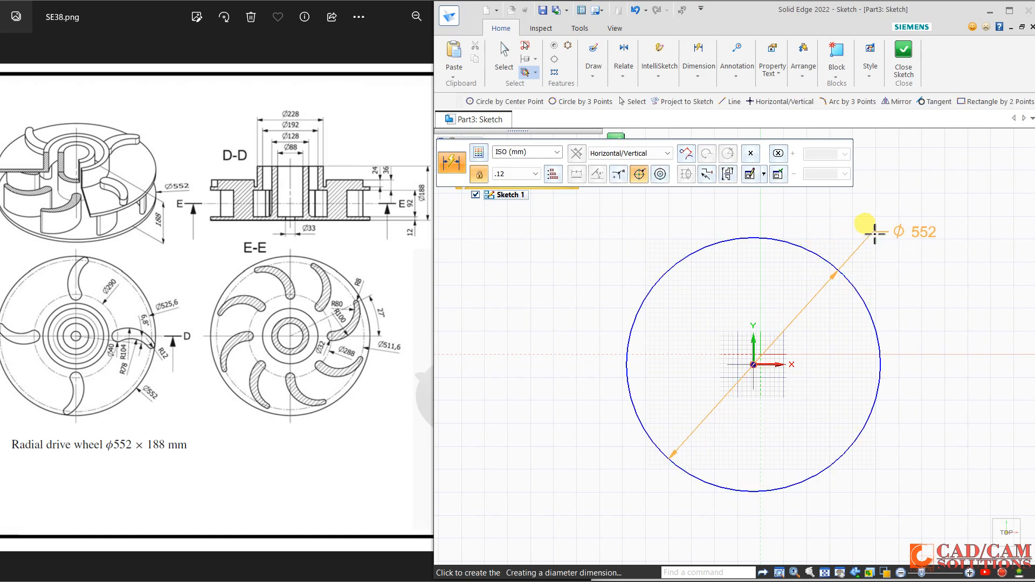
{"action": "left_click", "coordinate": [891, 208]}
{"action": "key", "text": "Return"}
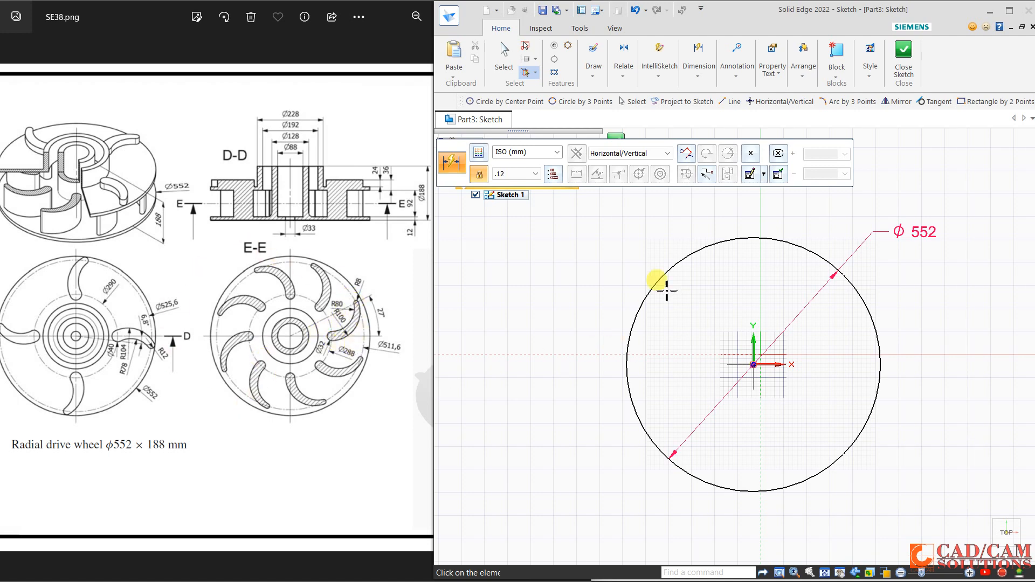
- Draw two circles centred on the origin, with diameters of 511.6 mm and 288 mm
{"action": "left_click", "coordinate": [600, 75]}
{"action": "left_click", "coordinate": [636, 102]}
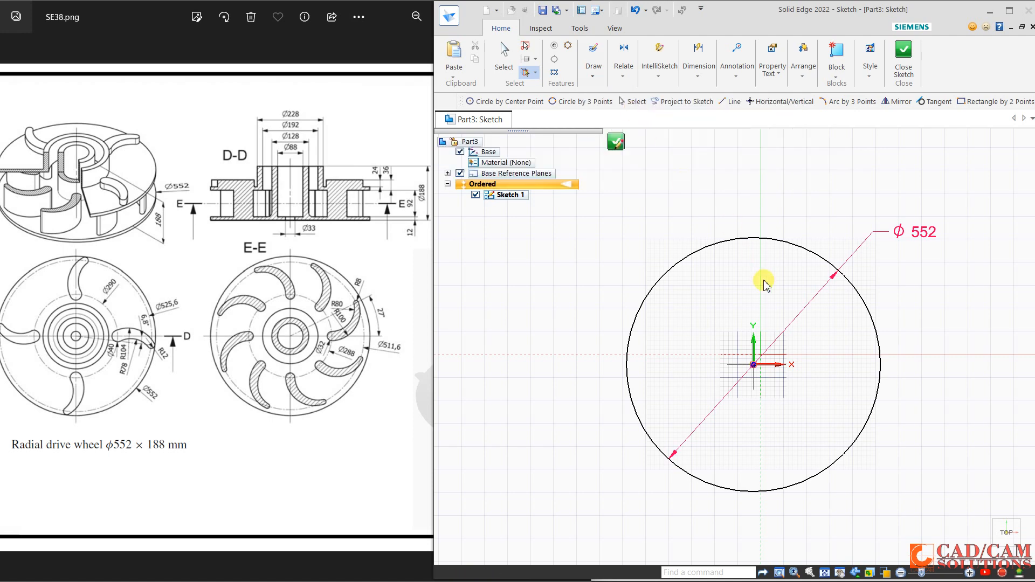
{"action": "left_click", "coordinate": [755, 366]}
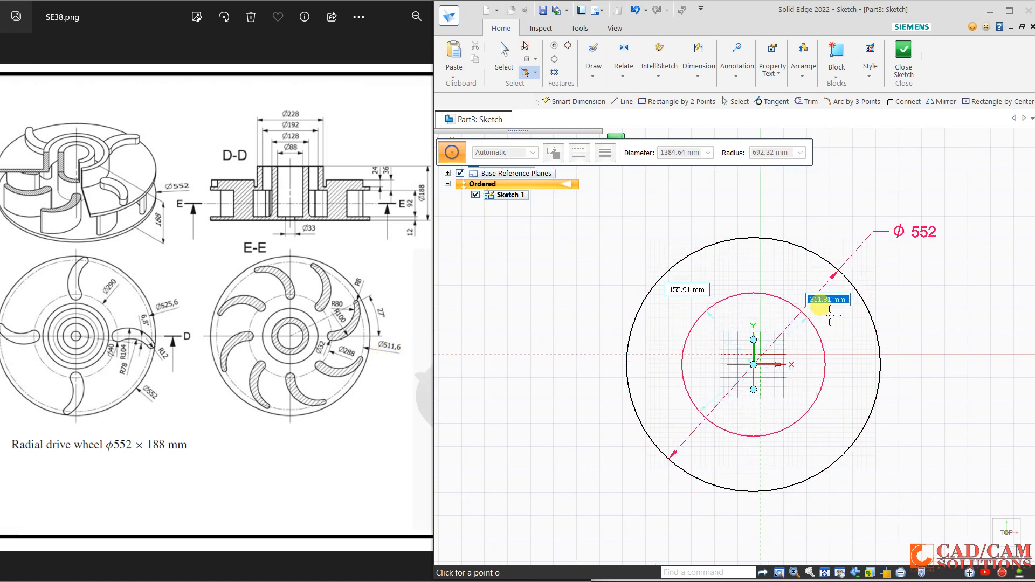
{"action": "type", "text": "511.6"}
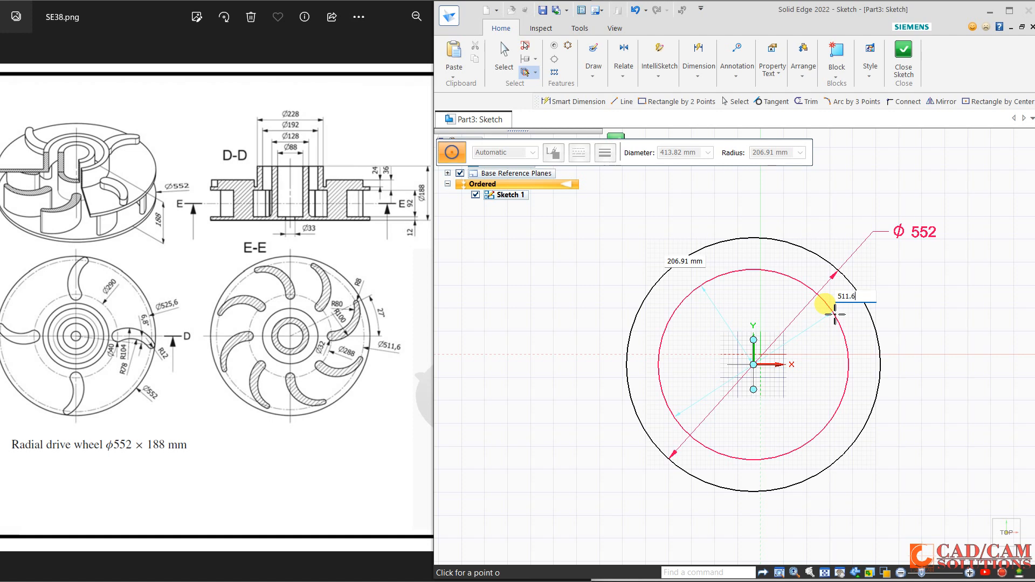
{"action": "key", "text": "Return"}
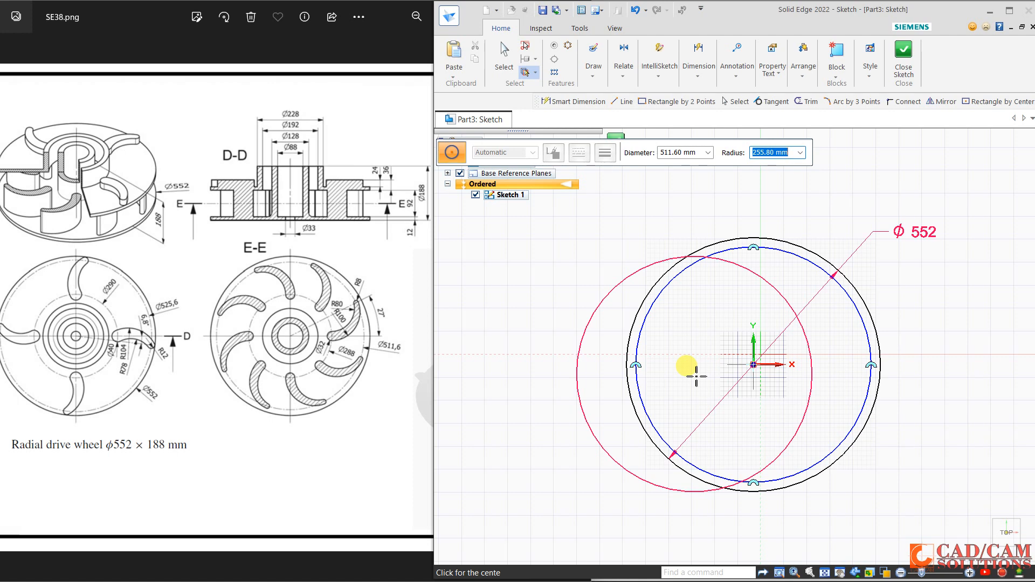
{"action": "right_click", "coordinate": [696, 377]}
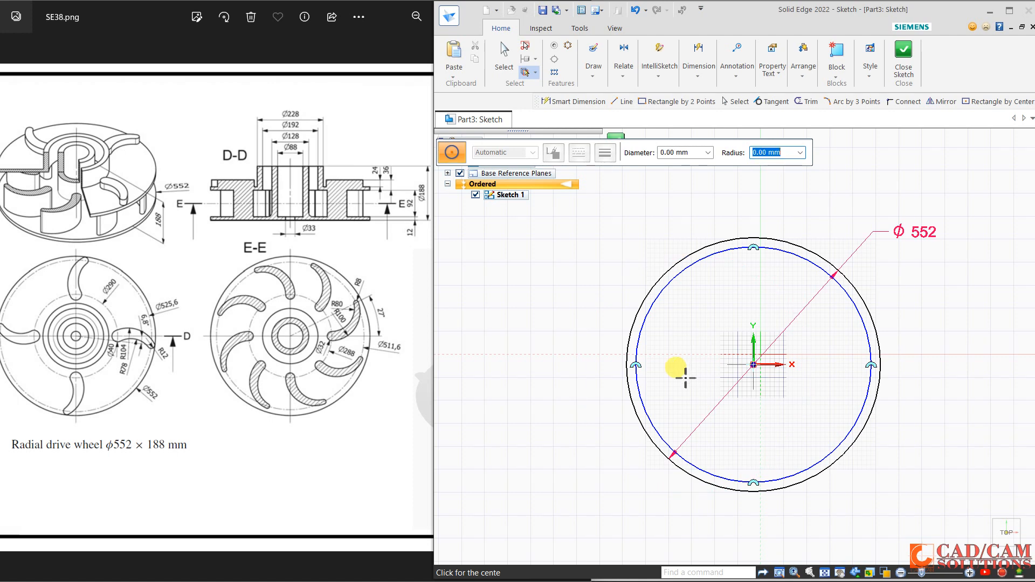
{"action": "left_click", "coordinate": [754, 365]}
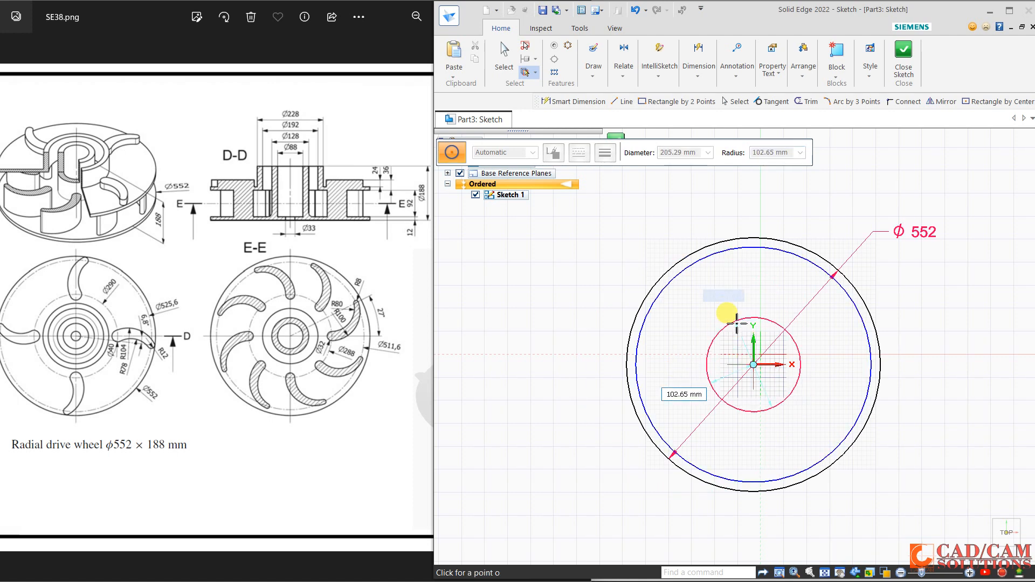
{"action": "type", "text": "288"}
{"action": "key", "text": "Return"}
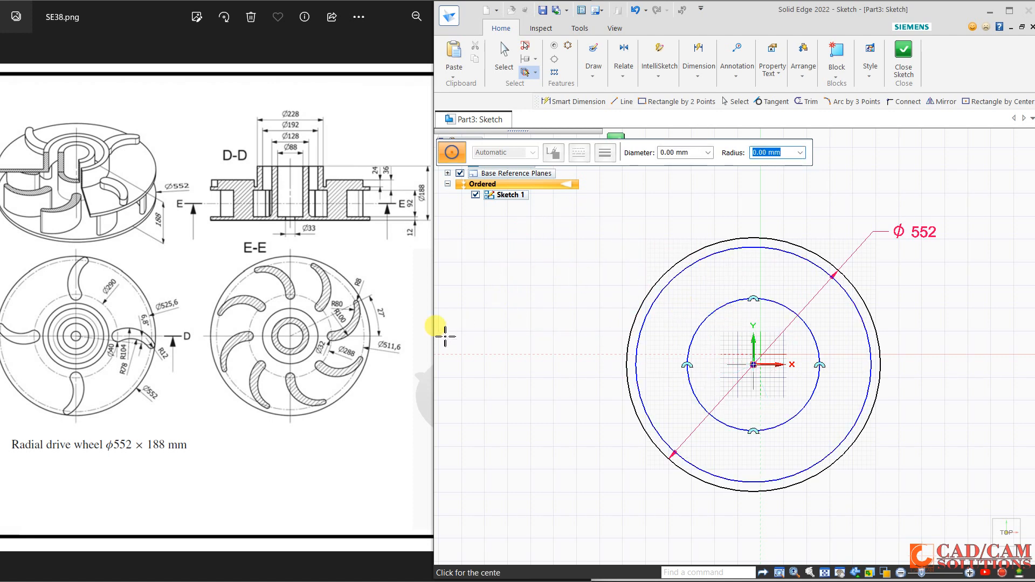
- Draw a 32 mm circle centred where the 288 mm circle meets the X axis, and a 16 mm circle centred on the 511.6 mm circle
{"action": "left_click", "coordinate": [820, 365]}
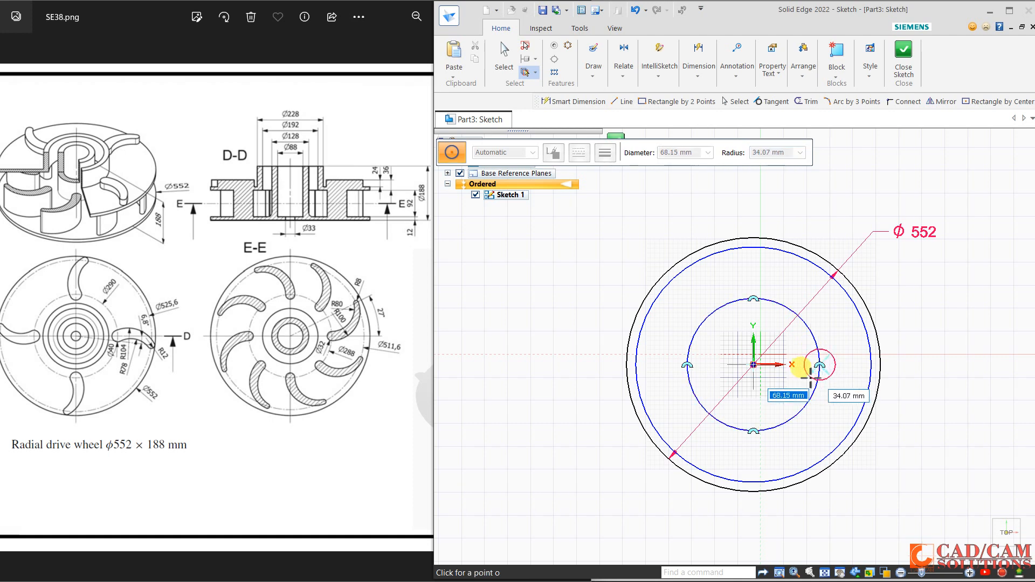
{"action": "key", "text": "Return"}
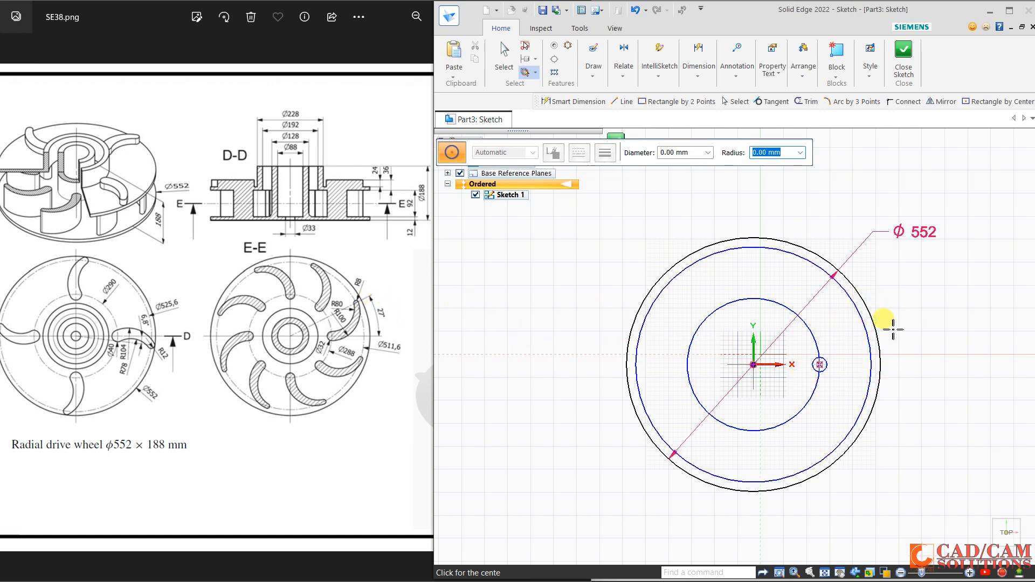
{"action": "left_click", "coordinate": [866, 326]}
{"action": "type", "text": "8"}
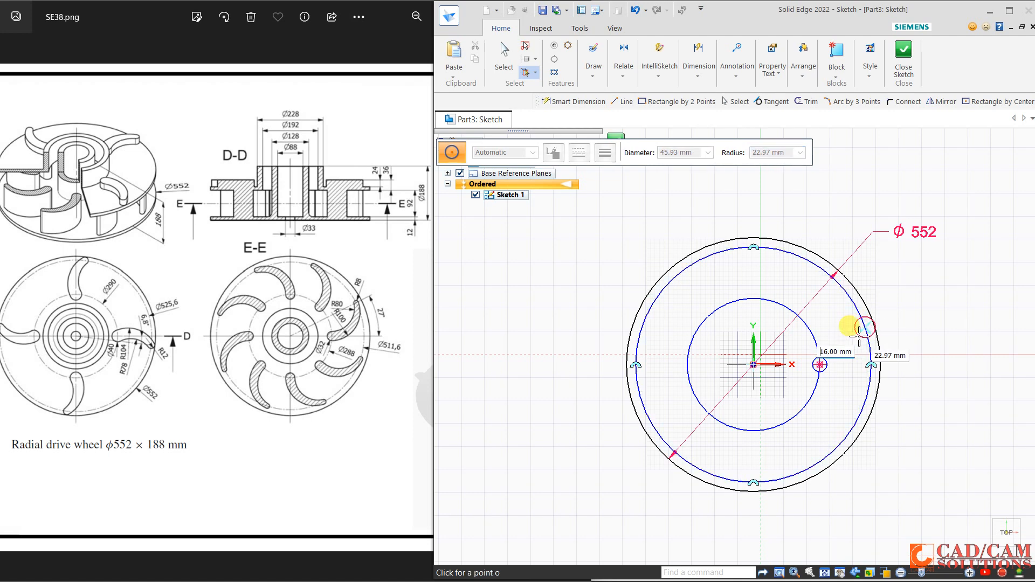
{"action": "key", "text": "Return"}
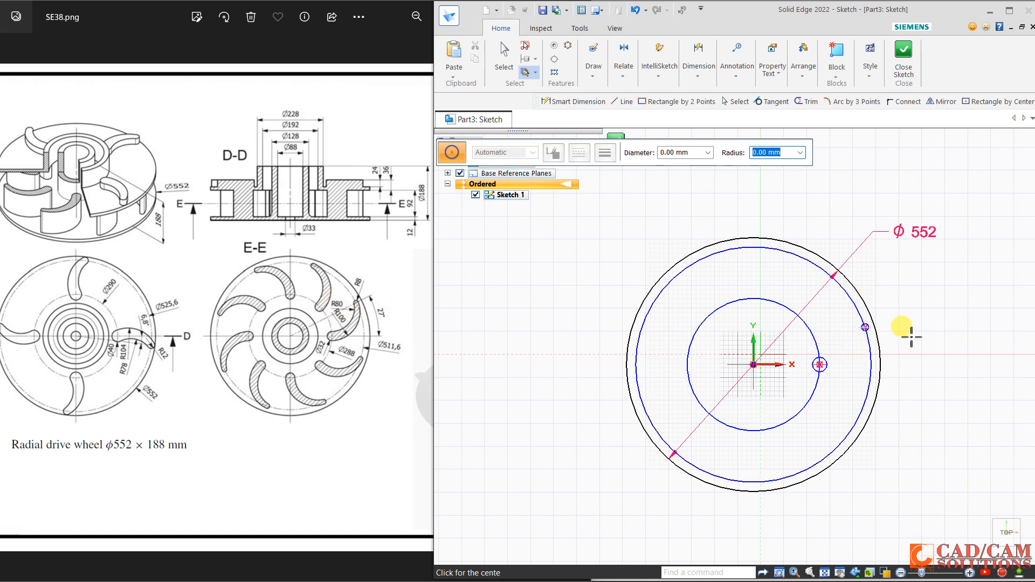
- Add diameter dimensions to the 511.6 mm, 288 mm, 16 mm and 32 mm circles
{"action": "scroll", "coordinate": [910, 337], "scroll_direction": "up", "scroll_amount": 1}
{"action": "left_click", "coordinate": [706, 79]}
{"action": "left_click", "coordinate": [705, 97]}
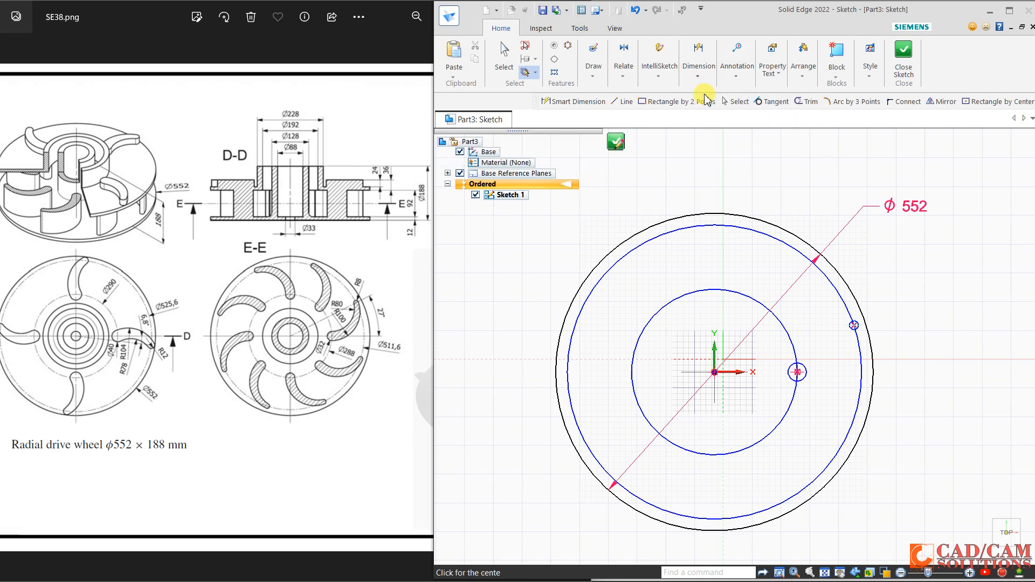
{"action": "left_click", "coordinate": [800, 248]}
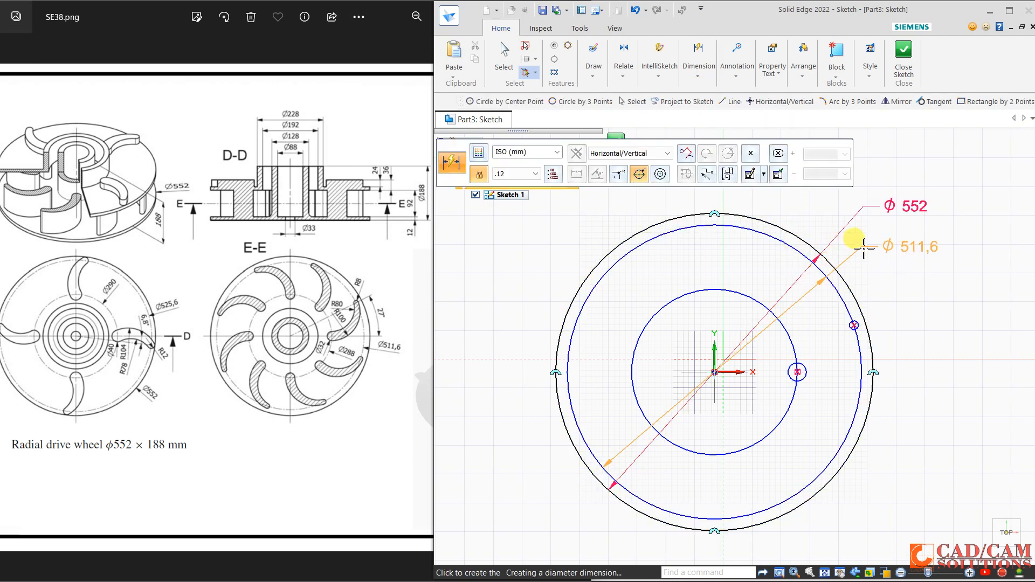
{"action": "left_click", "coordinate": [865, 248]}
{"action": "left_click", "coordinate": [785, 331]}
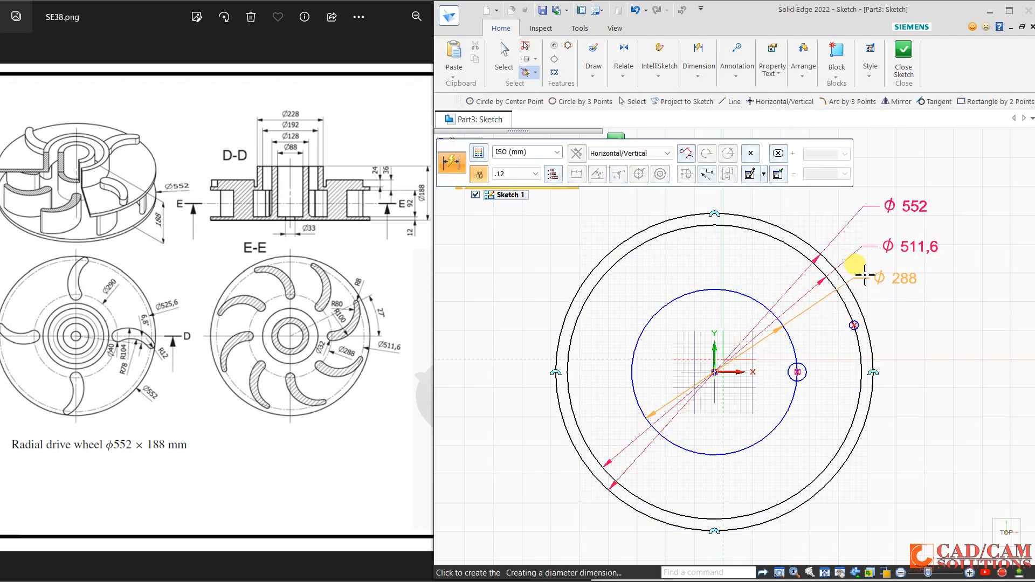
{"action": "left_click", "coordinate": [863, 271]}
{"action": "left_click", "coordinate": [855, 325]}
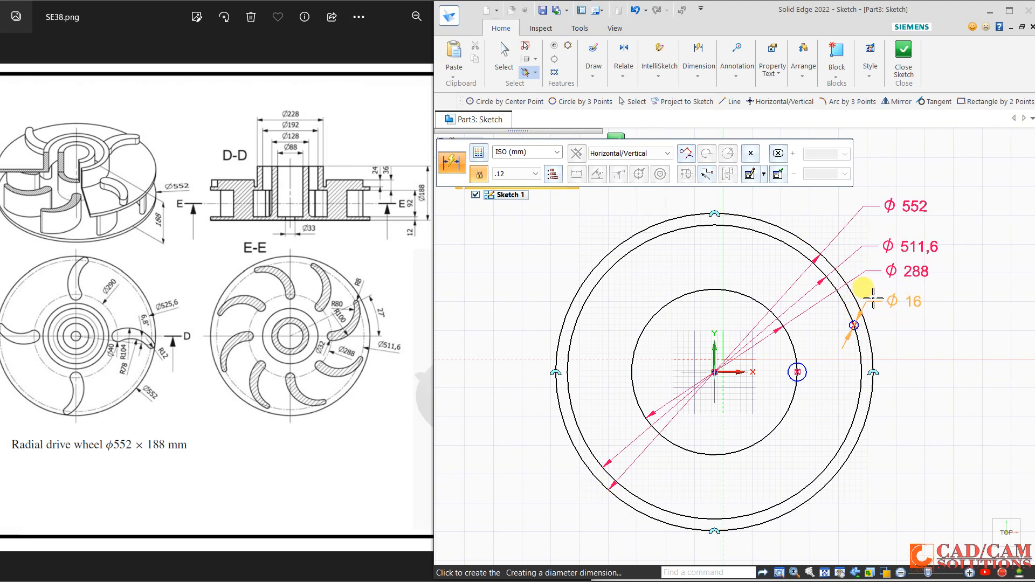
{"action": "left_click", "coordinate": [873, 294]}
{"action": "left_click", "coordinate": [797, 372]}
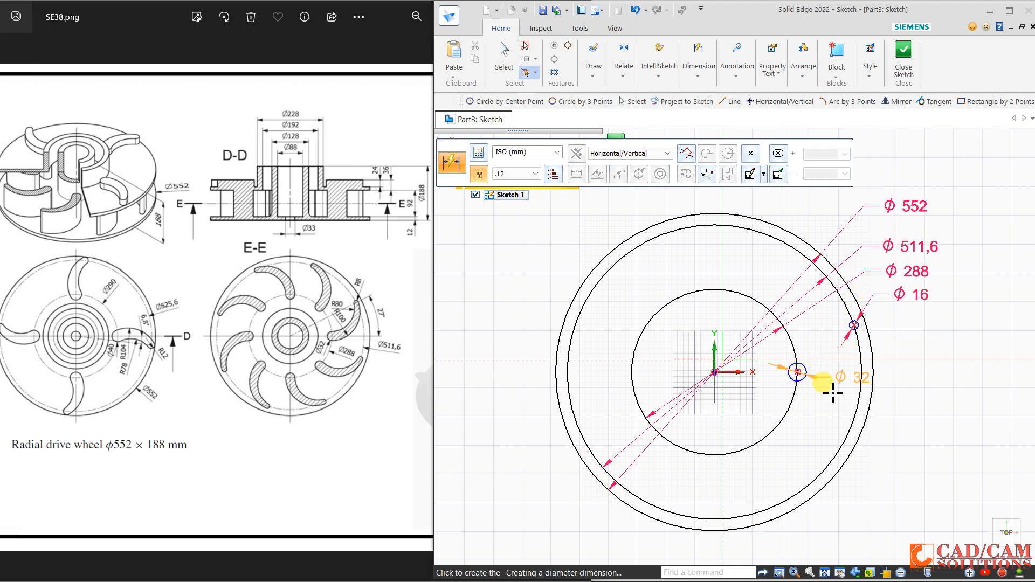
{"action": "left_click", "coordinate": [866, 481]}
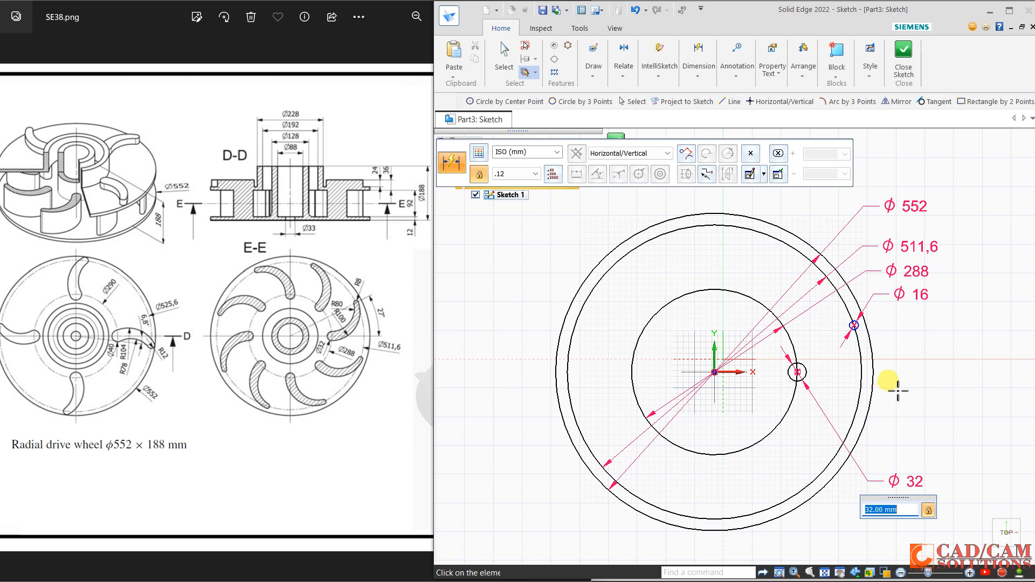
- Draw a line from the sketch origin to the centre of the 16 mm circle
{"action": "left_click", "coordinate": [599, 75]}
{"action": "left_click", "coordinate": [596, 103]}
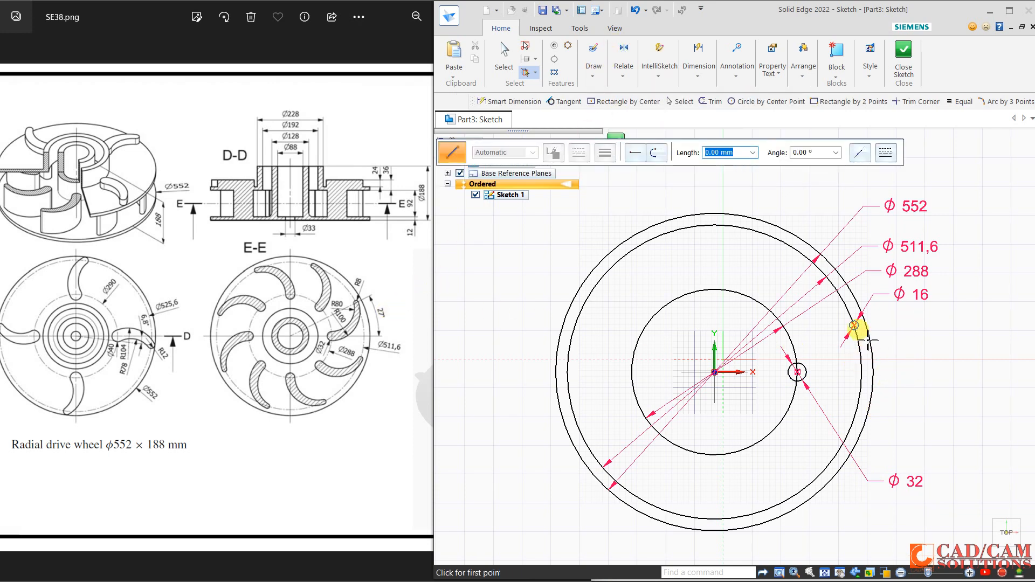
{"action": "left_click", "coordinate": [715, 372]}
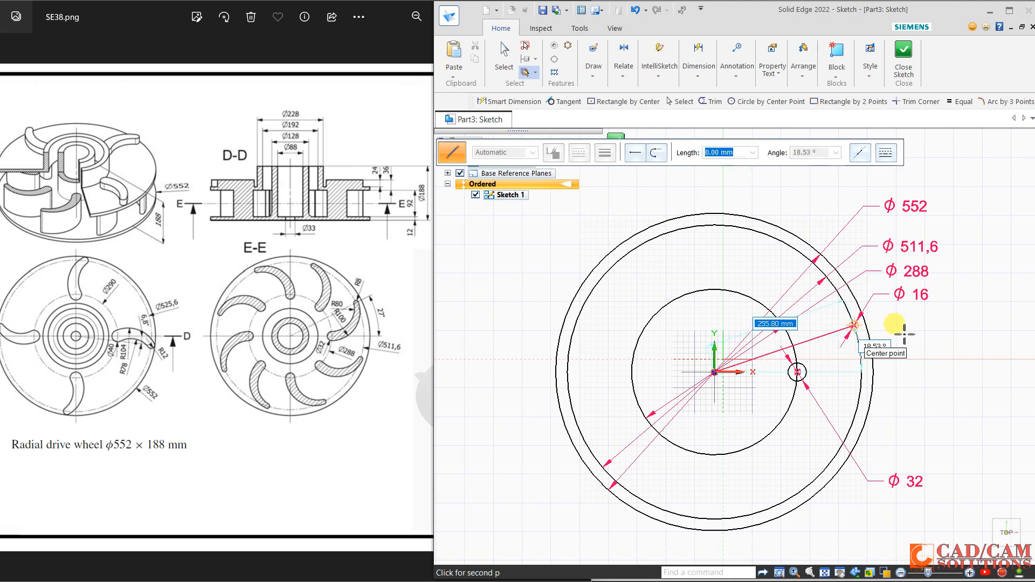
{"action": "left_click", "coordinate": [854, 325]}
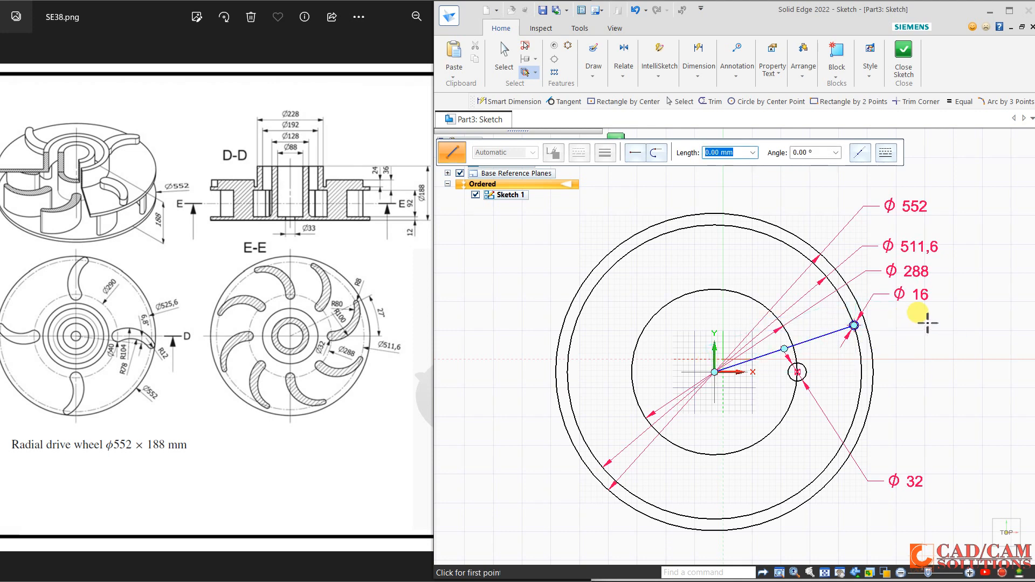
- Dimension the angle between the horizontal axis and the line to the 16 mm circle, and set it to 27°
{"action": "left_click", "coordinate": [703, 72]}
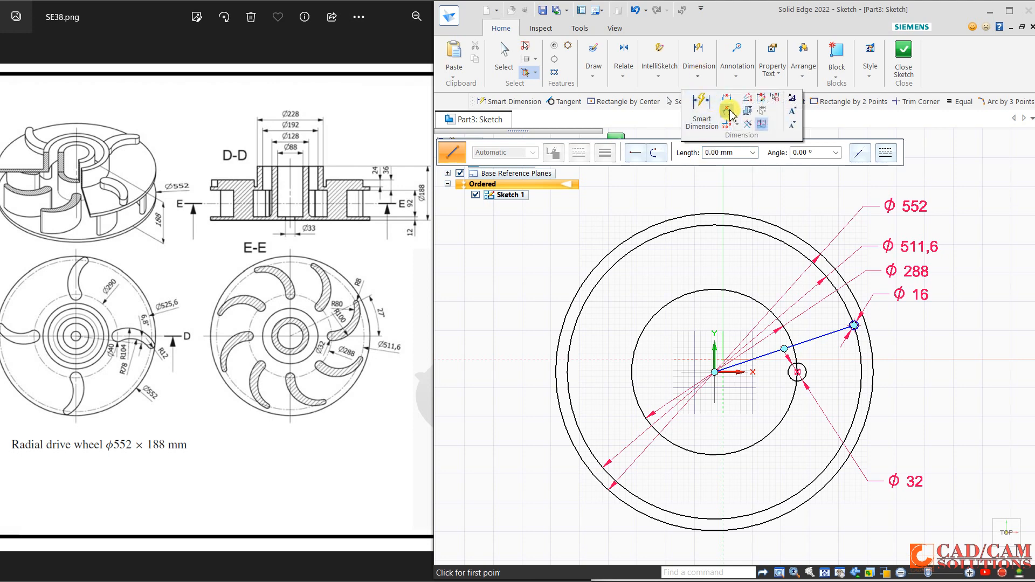
{"action": "left_click", "coordinate": [725, 111]}
{"action": "left_click", "coordinate": [736, 364]}
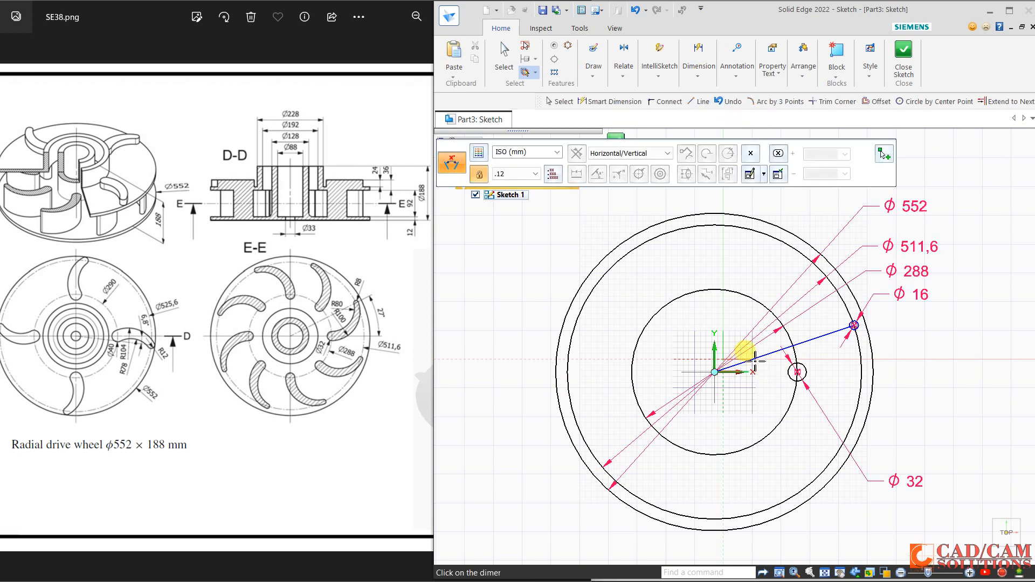
{"action": "left_click", "coordinate": [755, 361]}
{"action": "left_click", "coordinate": [906, 353]}
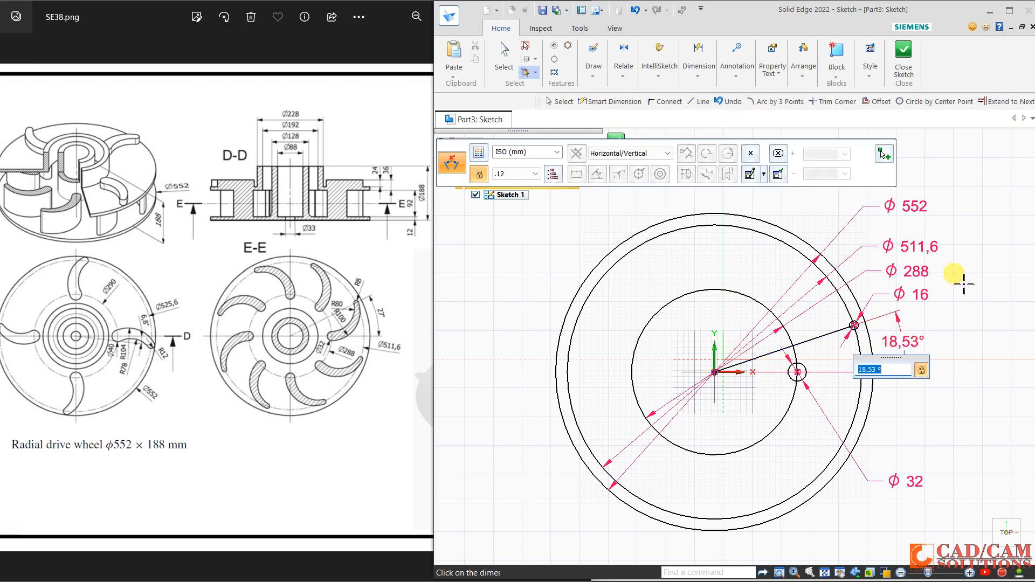
{"action": "key", "text": "Return"}
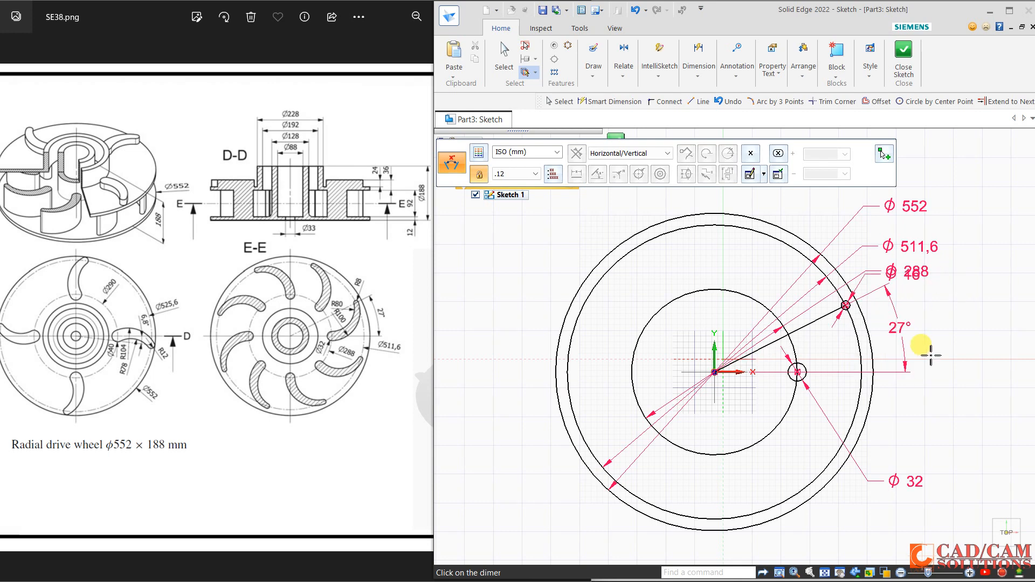
- Sketch two large overlapping circles freehand above the angled line, the second smaller and offset slightly towards the upper left
{"action": "scroll", "coordinate": [932, 356], "scroll_direction": "up", "scroll_amount": 2}
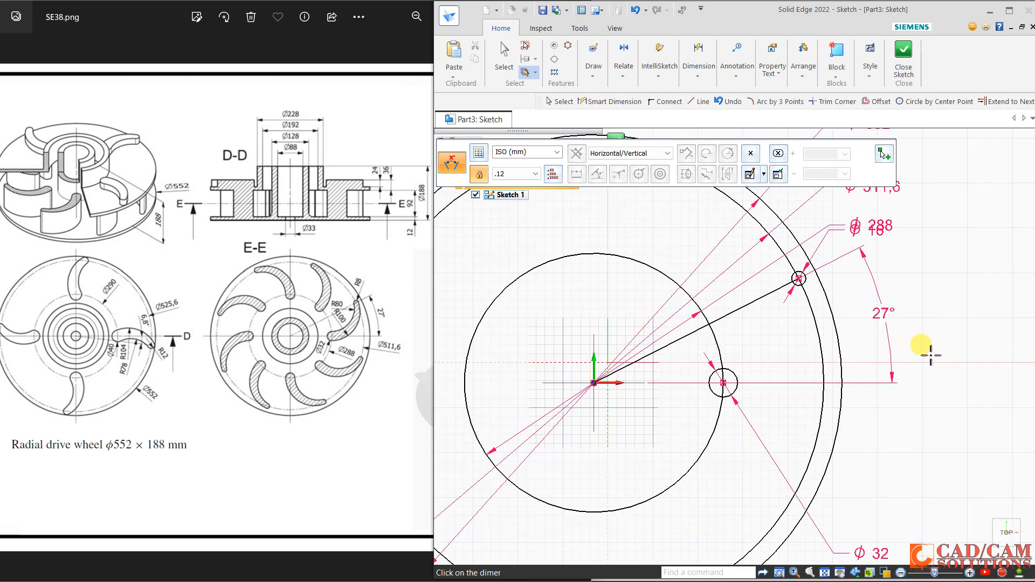
{"action": "left_click", "coordinate": [593, 67]}
{"action": "left_click", "coordinate": [630, 104]}
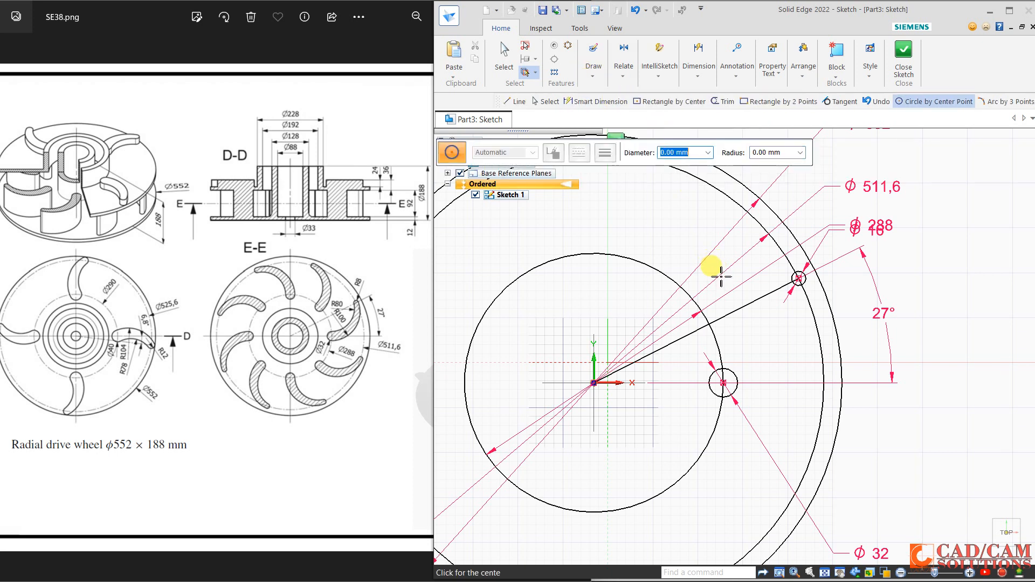
{"action": "left_click", "coordinate": [719, 274]}
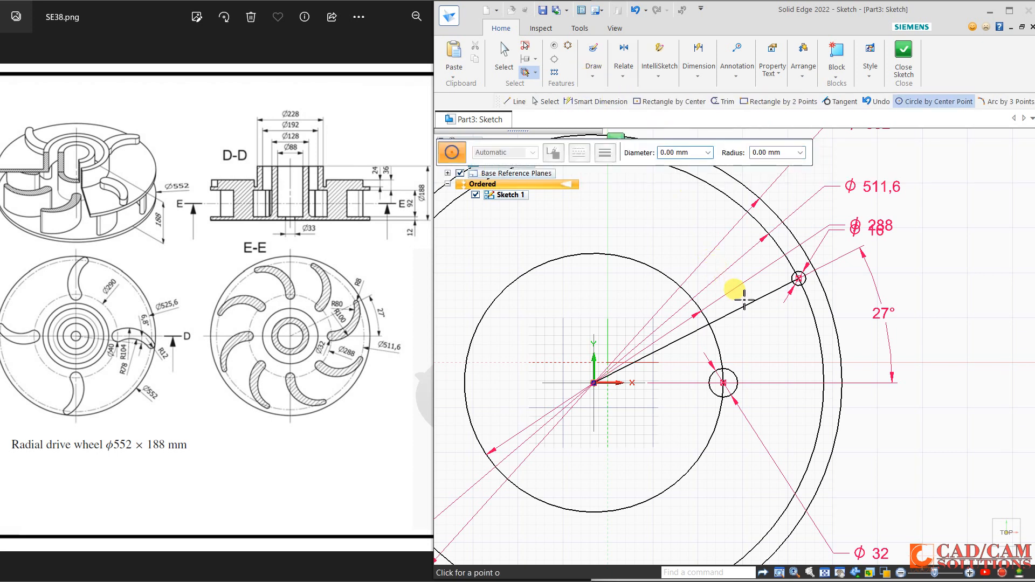
{"action": "left_click", "coordinate": [777, 382]}
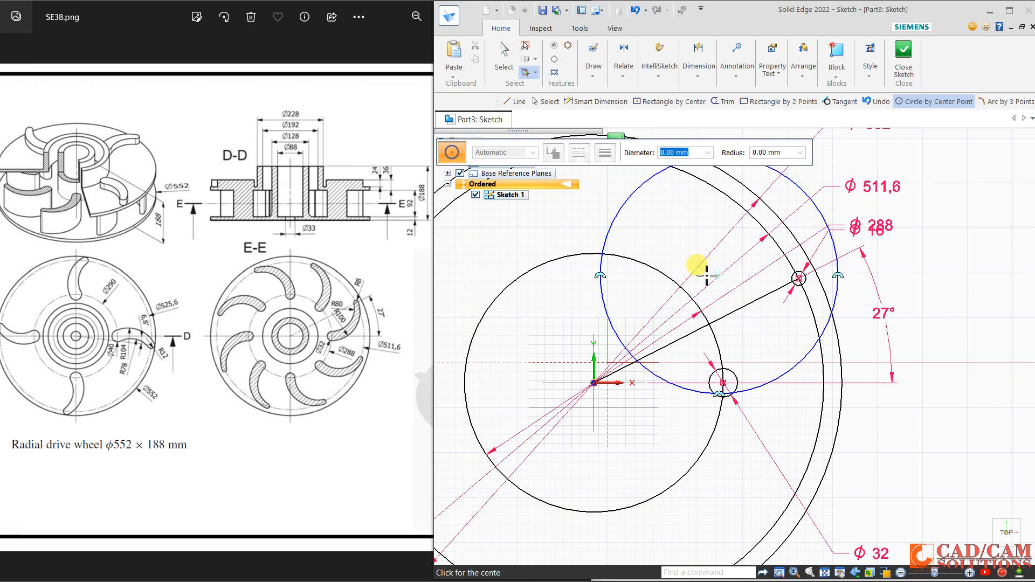
{"action": "left_click", "coordinate": [693, 263]}
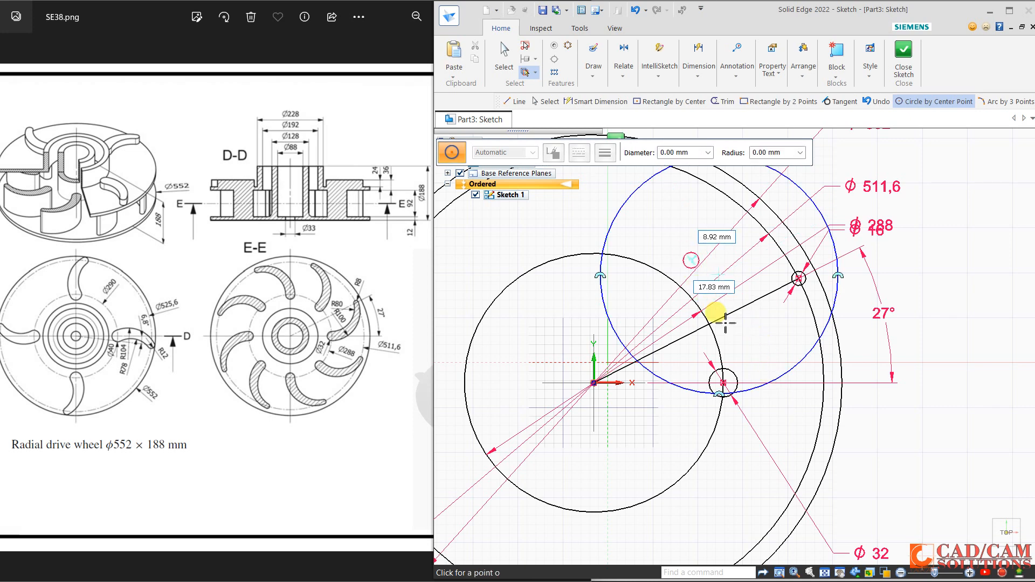
{"action": "left_click", "coordinate": [746, 341]}
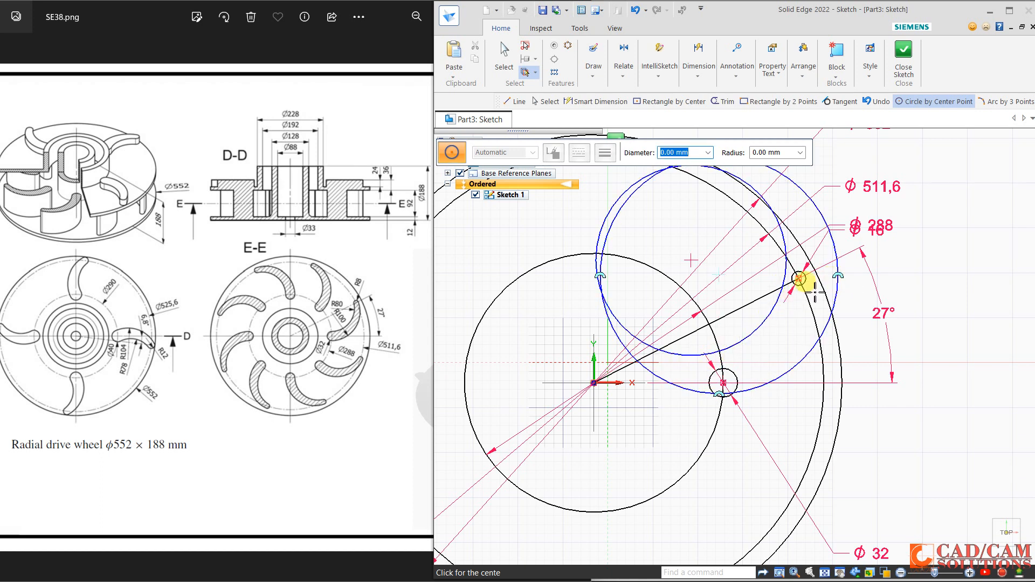
- Make the larger freehand circle tangent to the 16 mm circle and the 32 mm circle
{"action": "left_click", "coordinate": [626, 75]}
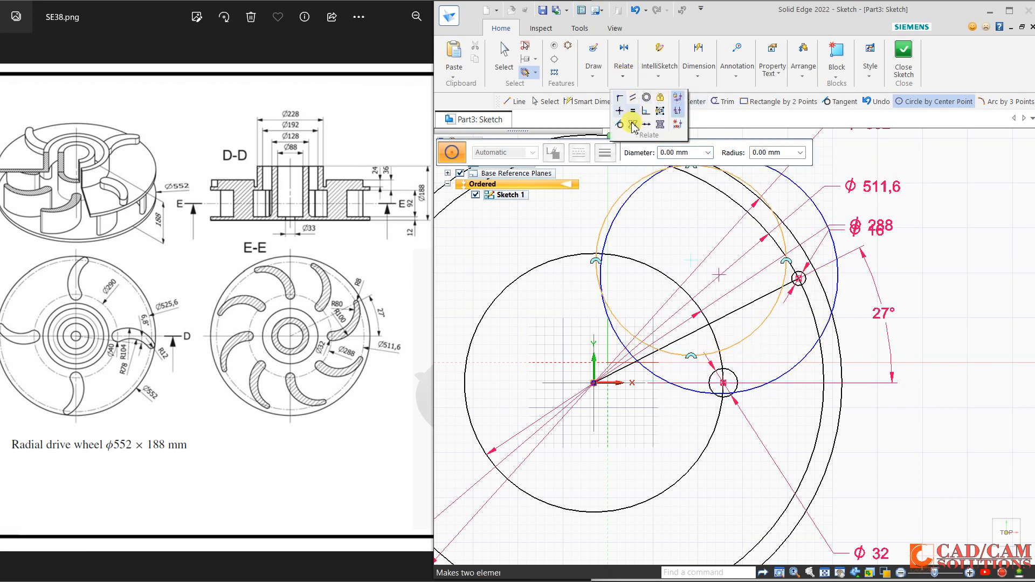
{"action": "left_click", "coordinate": [622, 125]}
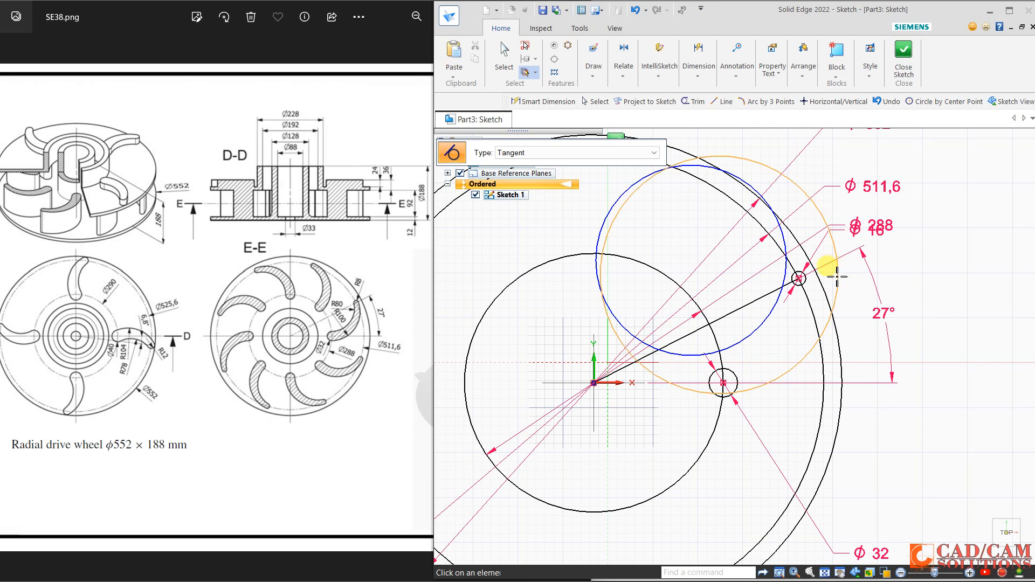
{"action": "left_click", "coordinate": [833, 258]}
{"action": "left_click", "coordinate": [826, 283]}
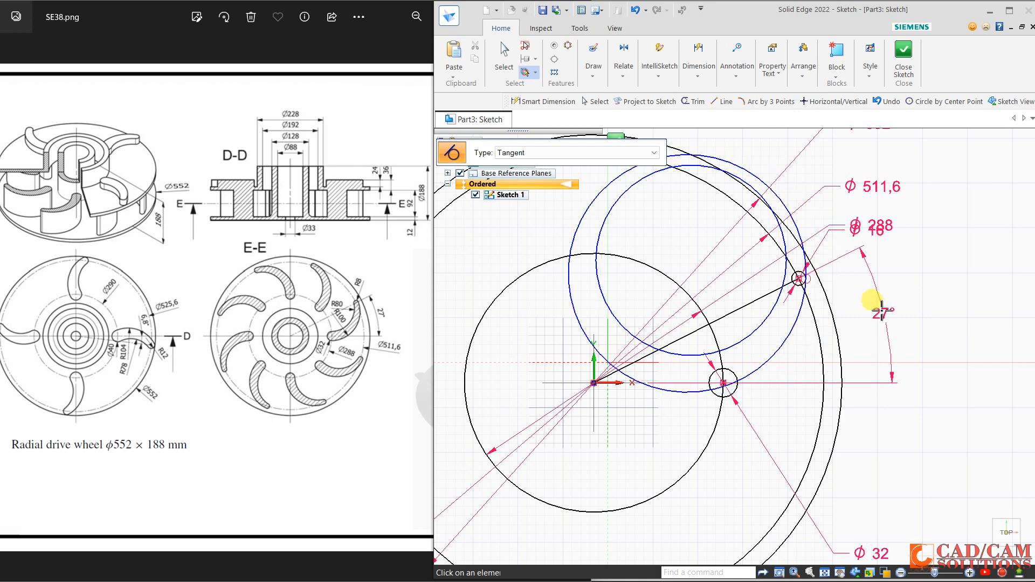
{"action": "left_click", "coordinate": [751, 370]}
{"action": "left_click", "coordinate": [716, 390]}
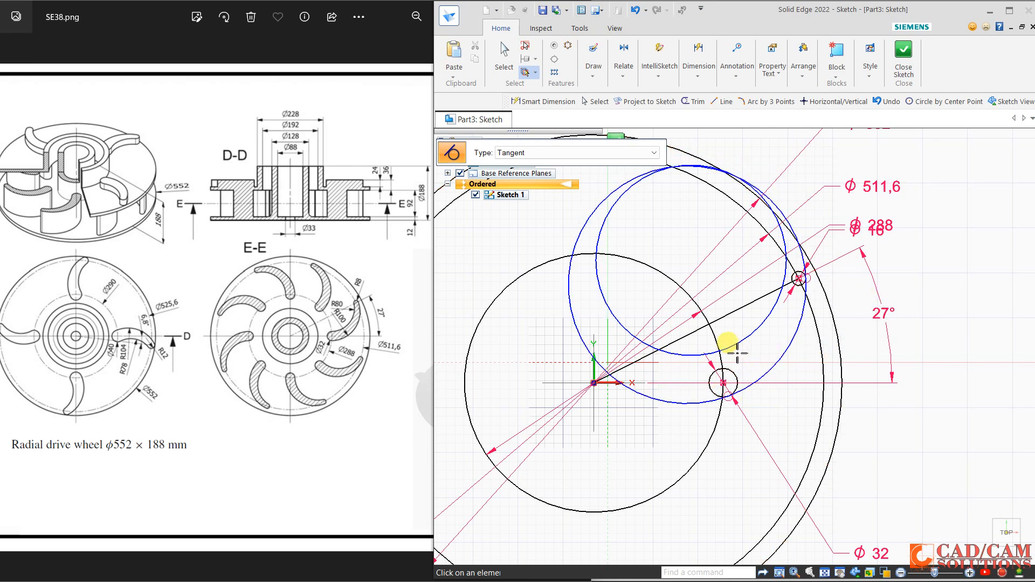
- Make the smaller freehand circle tangent to the near sides of the 32 mm and 16 mm circles
{"action": "left_click", "coordinate": [708, 355]}
{"action": "left_click", "coordinate": [720, 371]}
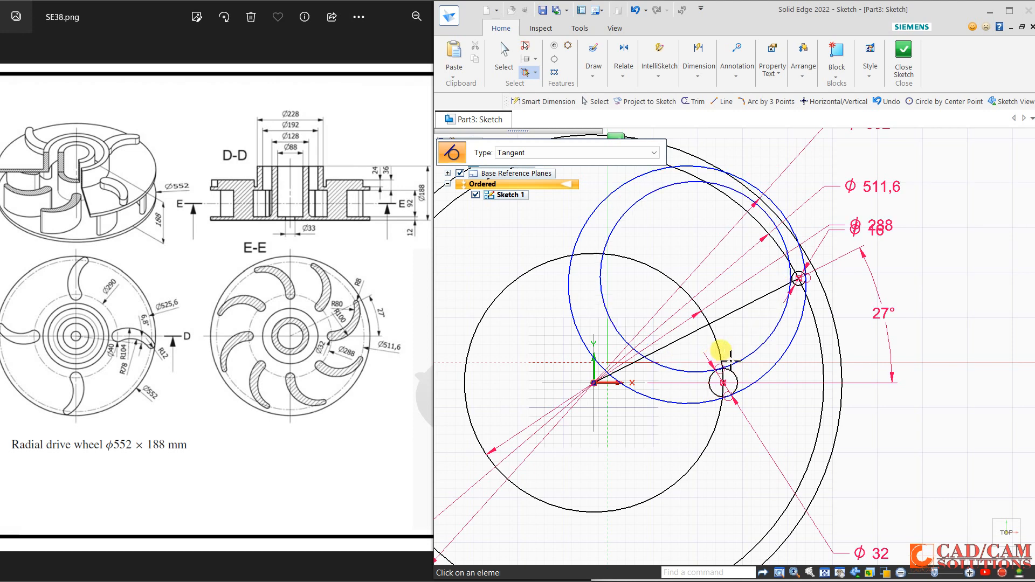
{"action": "scroll", "coordinate": [798, 278], "scroll_direction": "up", "scroll_amount": 3}
{"action": "scroll", "coordinate": [794, 278], "scroll_direction": "up", "scroll_amount": 1}
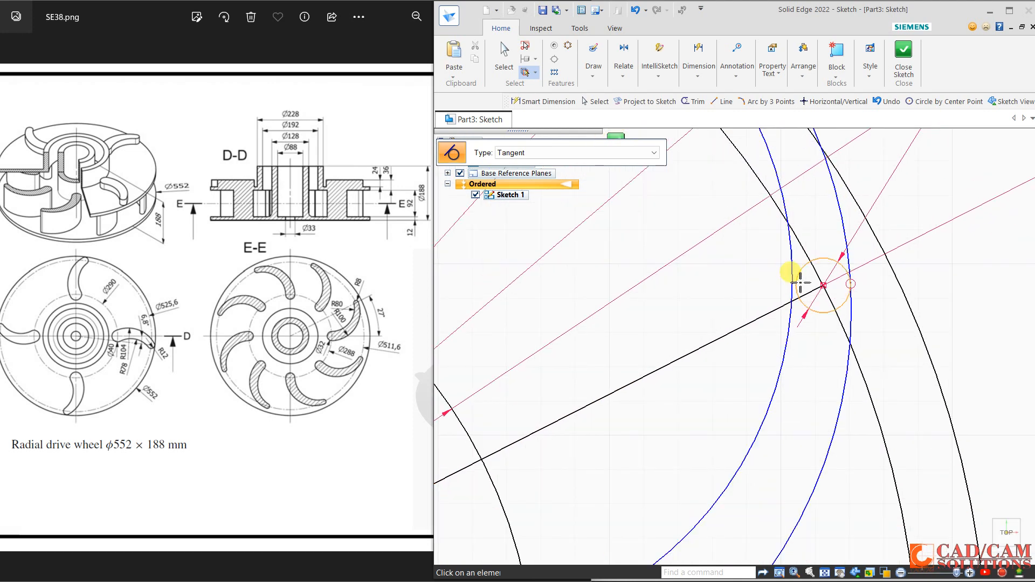
{"action": "left_click", "coordinate": [787, 283]}
{"action": "scroll", "coordinate": [753, 291], "scroll_direction": "down", "scroll_amount": 5}
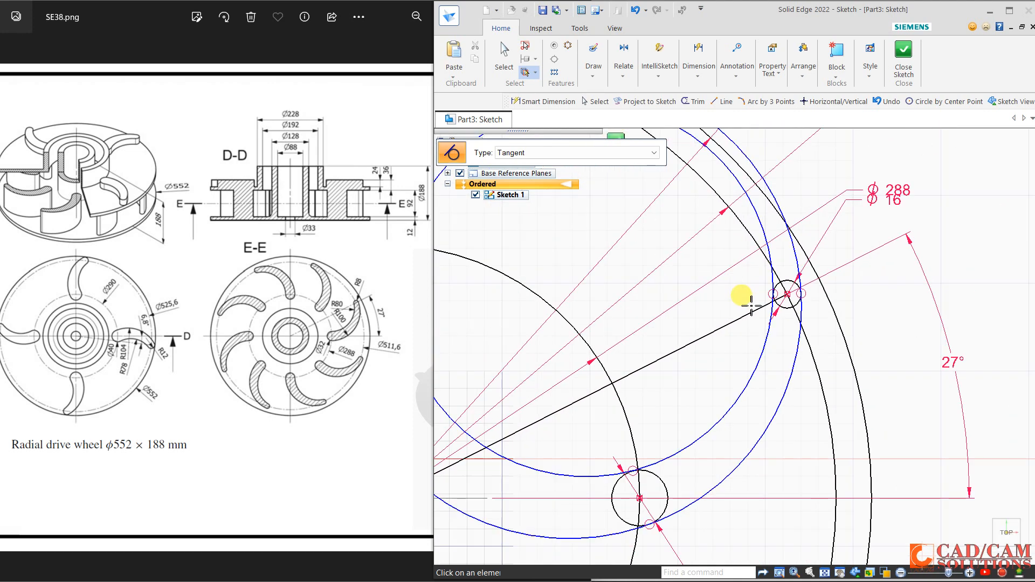
- Dimension the larger tangent circle's diameter and set it to 200 mm
{"action": "left_click", "coordinate": [698, 62]}
{"action": "left_click", "coordinate": [702, 104]}
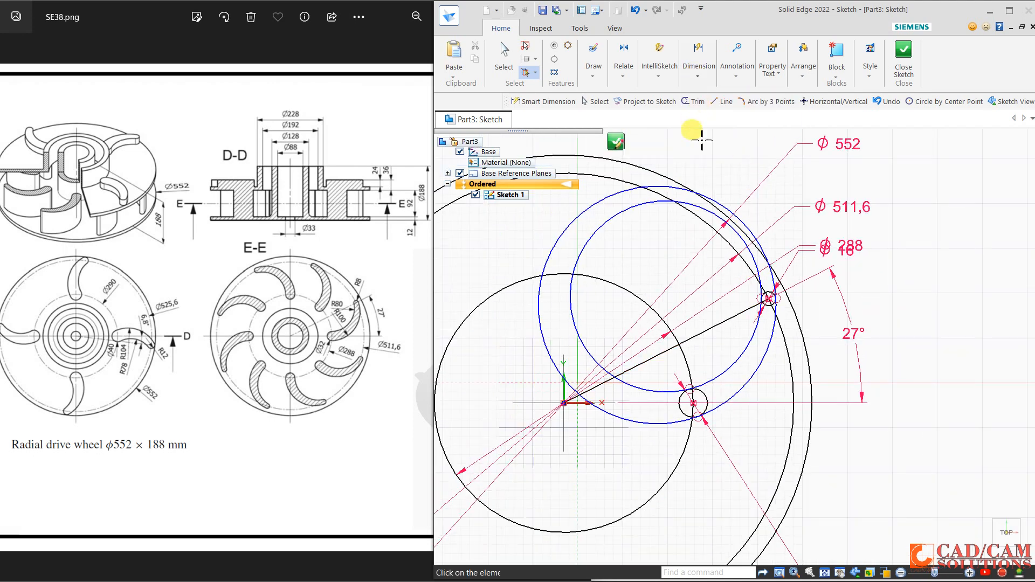
{"action": "left_click", "coordinate": [766, 368]}
{"action": "left_click", "coordinate": [867, 443]}
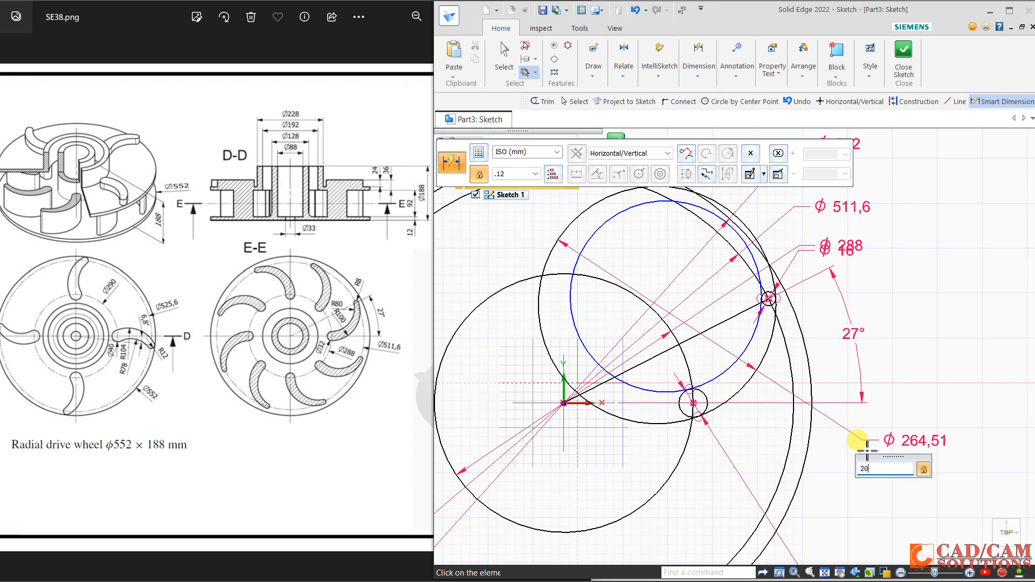
{"action": "type", "text": "200"}
{"action": "key", "text": "Return"}
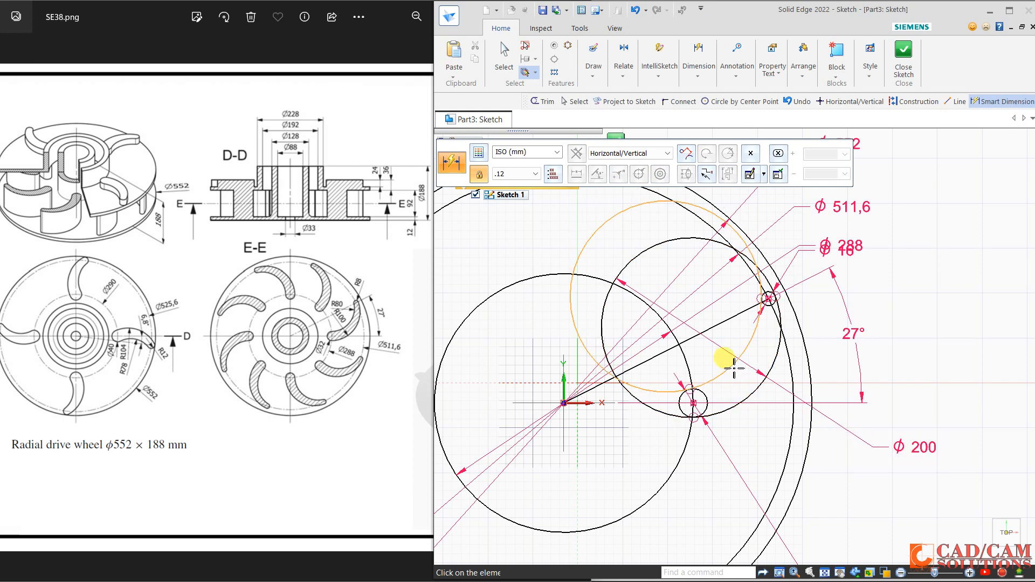
- Dimension the smaller tangent circle's diameter and set it to 160 mm
{"action": "left_click", "coordinate": [725, 363]}
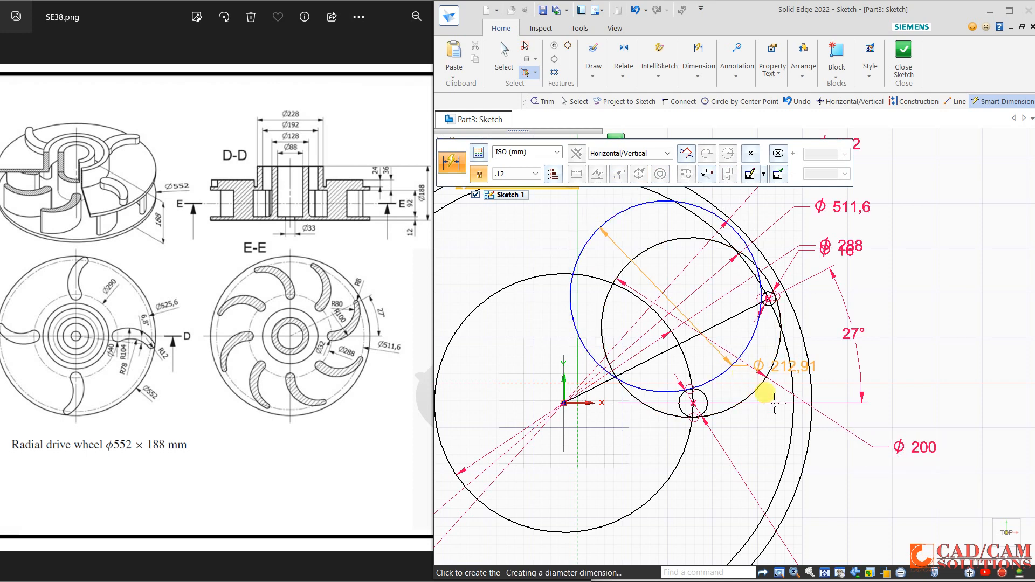
{"action": "left_click", "coordinate": [841, 477]}
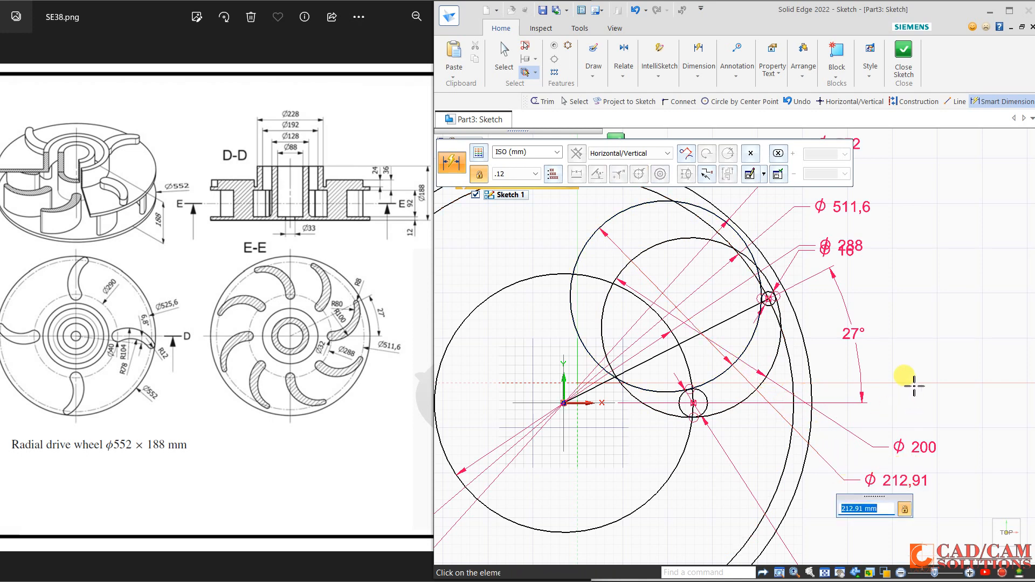
{"action": "type", "text": "160"}
{"action": "key", "text": "Return"}
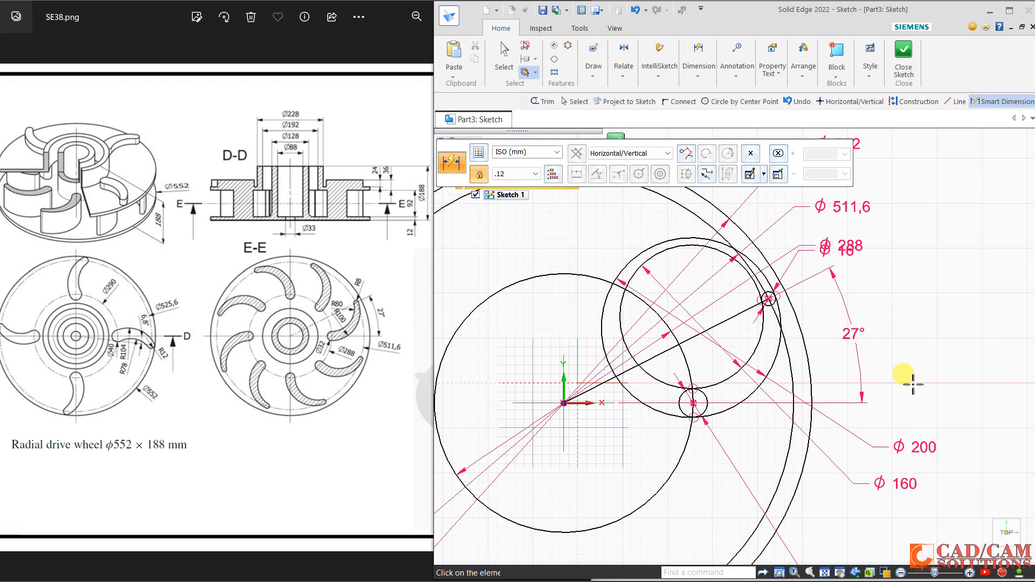
- Trim the 200 mm and 160 mm circles beyond the 16 mm circle, leaving only that circle's outer arc as the blade tip
{"action": "left_click", "coordinate": [598, 77]}
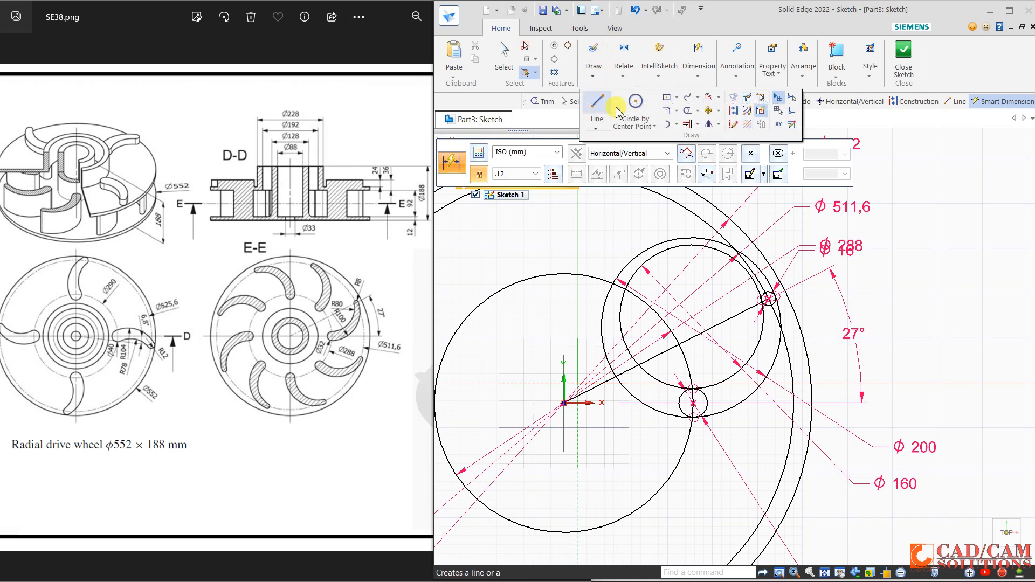
{"action": "left_click", "coordinate": [701, 117]}
{"action": "scroll", "coordinate": [764, 280], "scroll_direction": "up", "scroll_amount": 5}
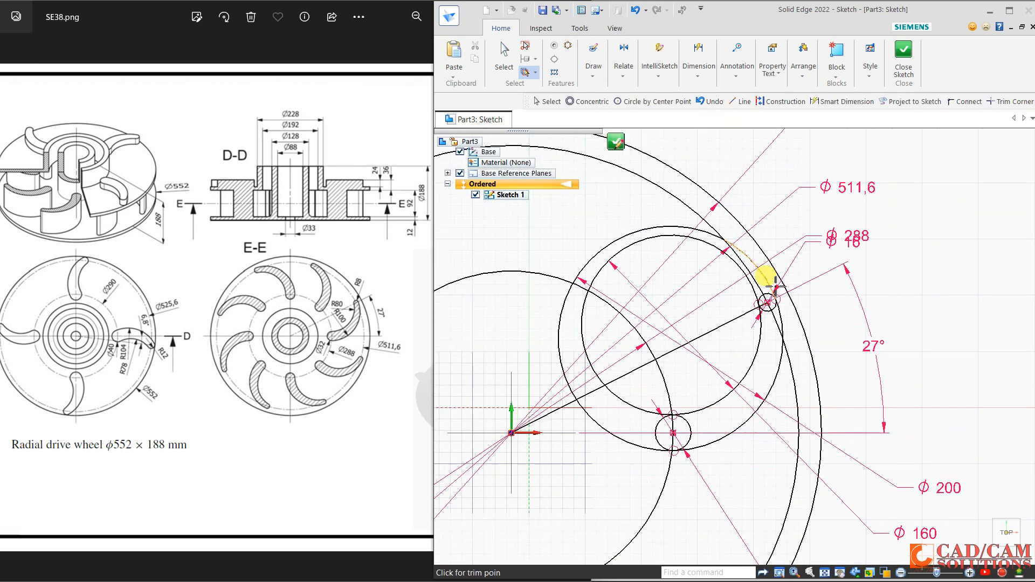
{"action": "left_click", "coordinate": [766, 286]}
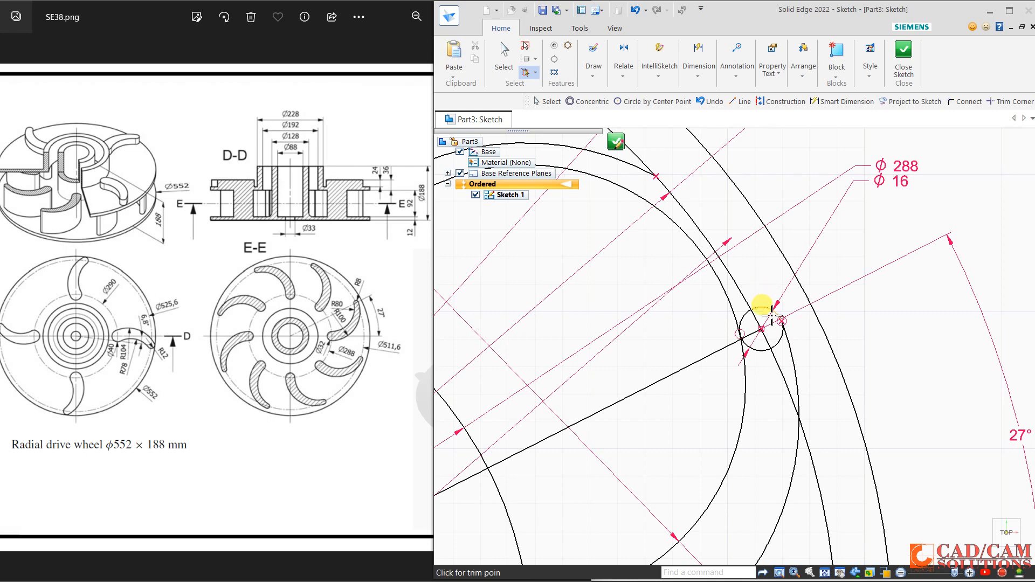
{"action": "scroll", "coordinate": [741, 330], "scroll_direction": "up", "scroll_amount": 2}
{"action": "scroll", "coordinate": [756, 335], "scroll_direction": "up", "scroll_amount": 4}
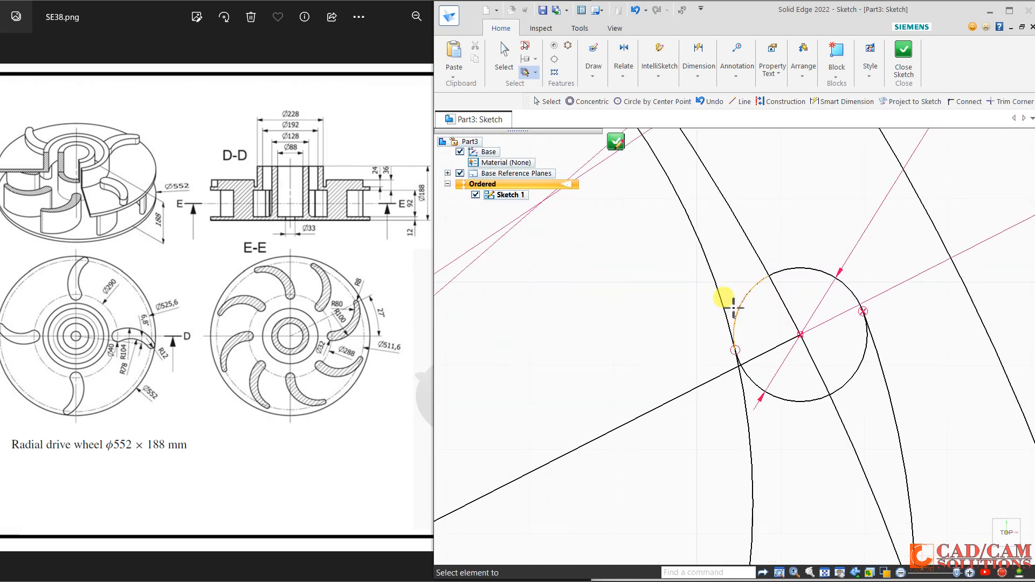
{"action": "left_click", "coordinate": [733, 306]}
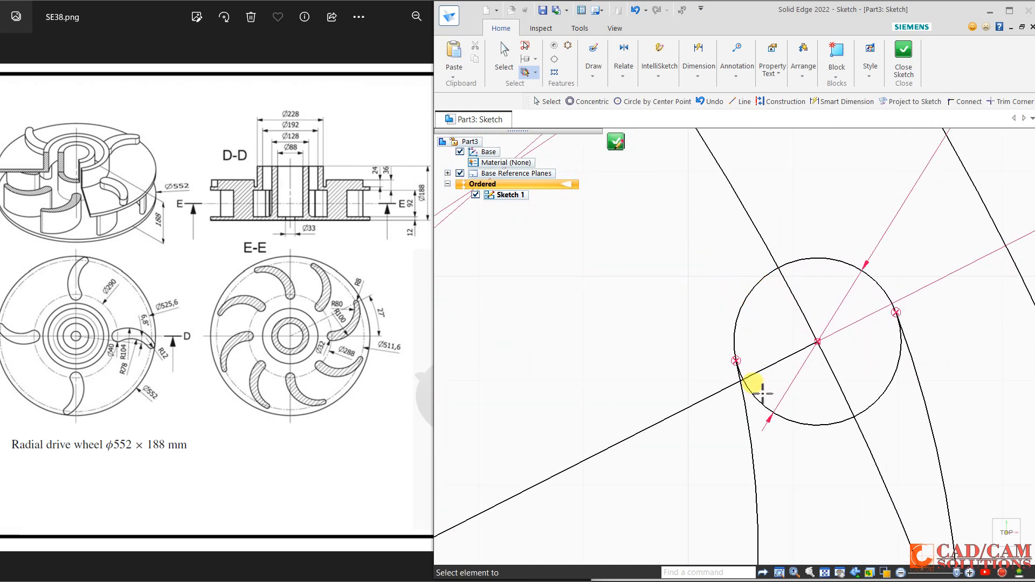
{"action": "scroll", "coordinate": [750, 378], "scroll_direction": "up", "scroll_amount": 1}
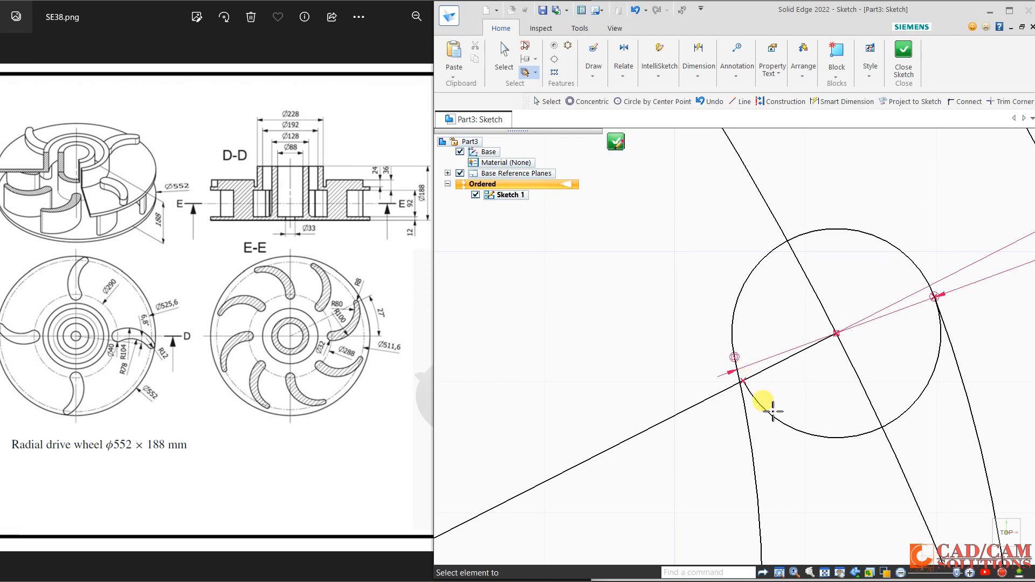
{"action": "left_click", "coordinate": [817, 416]}
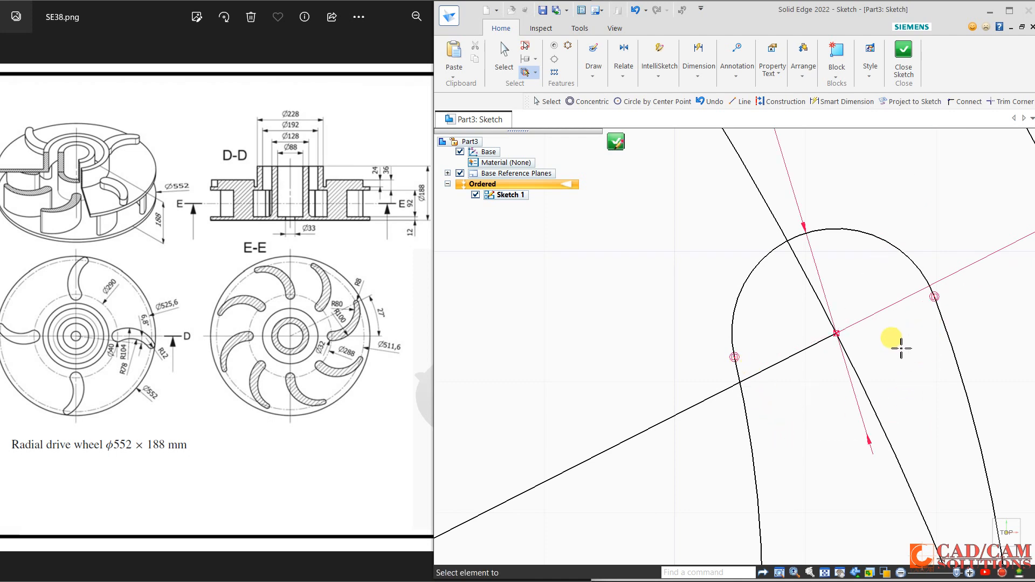
- Trim the blade arcs beyond the 32 mm circle and remove the half of that circle lying inside the blade
{"action": "scroll", "coordinate": [852, 359], "scroll_direction": "down", "scroll_amount": 5}
{"action": "scroll", "coordinate": [763, 488], "scroll_direction": "up", "scroll_amount": 4}
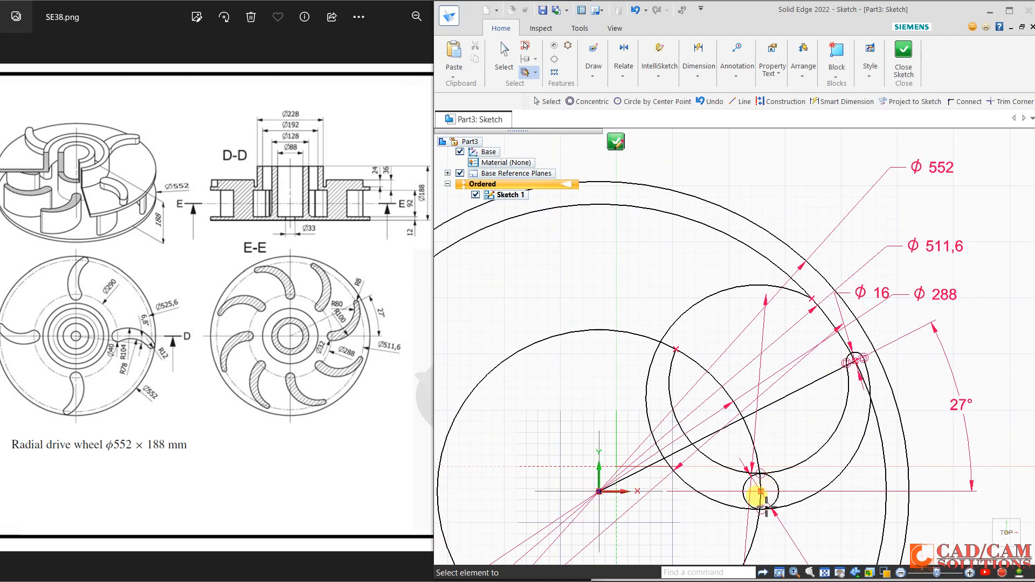
{"action": "left_click_drag", "start_coordinate": [687, 363], "coordinate": [696, 338]}
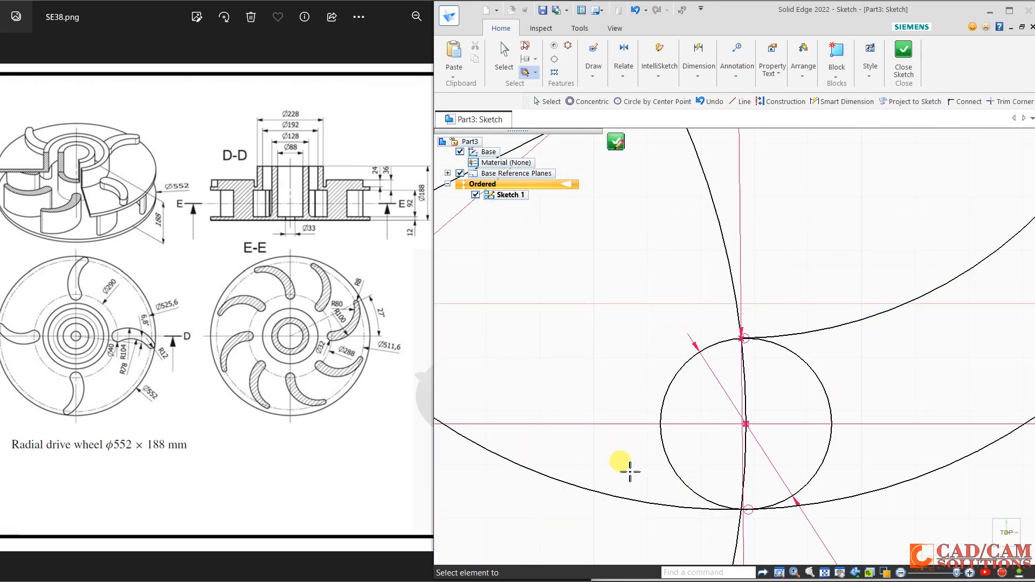
{"action": "left_click_drag", "start_coordinate": [659, 510], "coordinate": [672, 499]}
{"action": "left_click", "coordinate": [832, 454]}
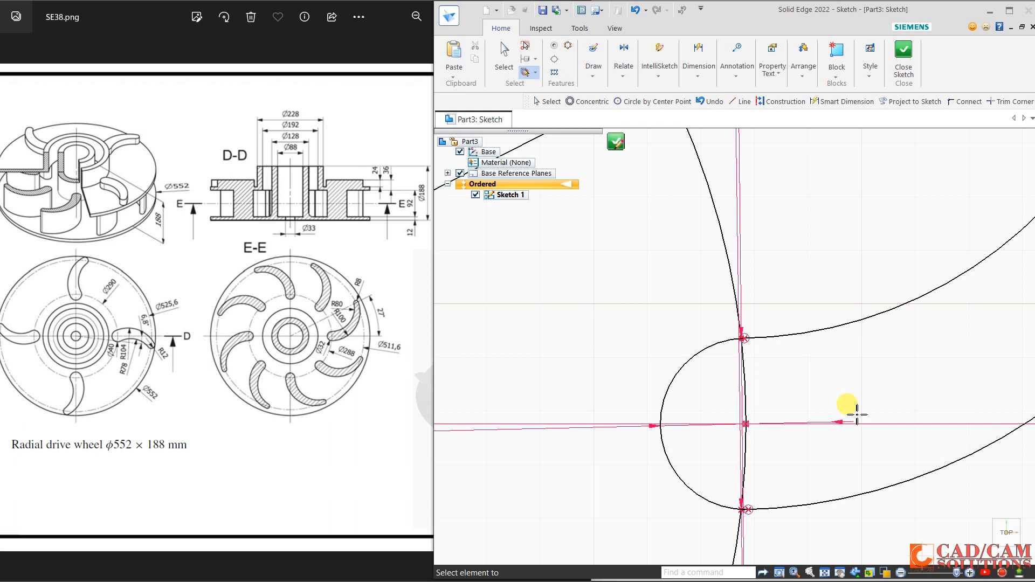
- Trim the tiny overlapping arc remnants at the two tangent points of the 32 mm blade end
{"action": "scroll", "coordinate": [742, 502], "scroll_direction": "up", "scroll_amount": 5}
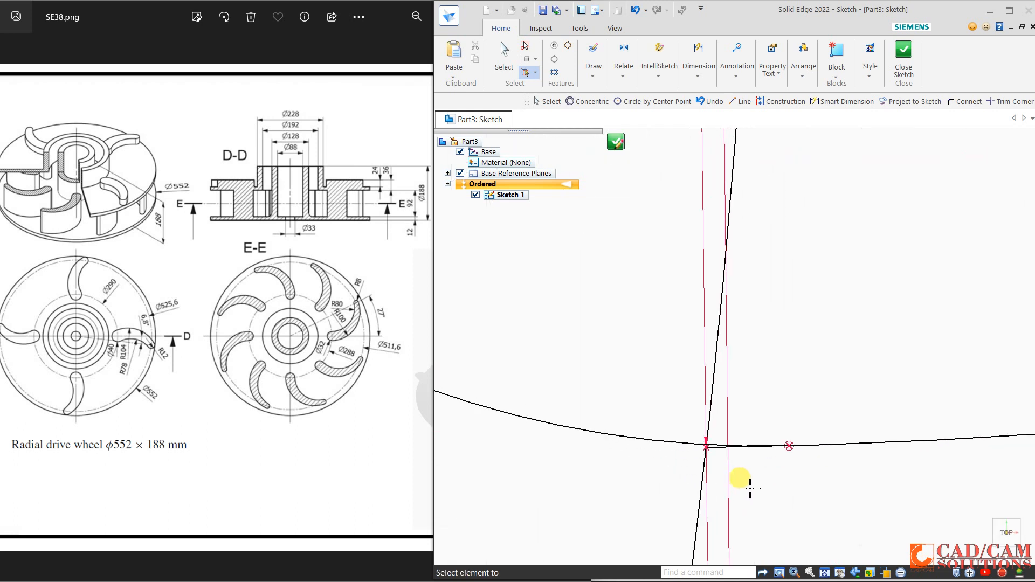
{"action": "scroll", "coordinate": [749, 488], "scroll_direction": "up", "scroll_amount": 4}
{"action": "left_click_drag", "start_coordinate": [670, 401], "coordinate": [689, 429]}
{"action": "scroll", "coordinate": [701, 442], "scroll_direction": "down", "scroll_amount": 5}
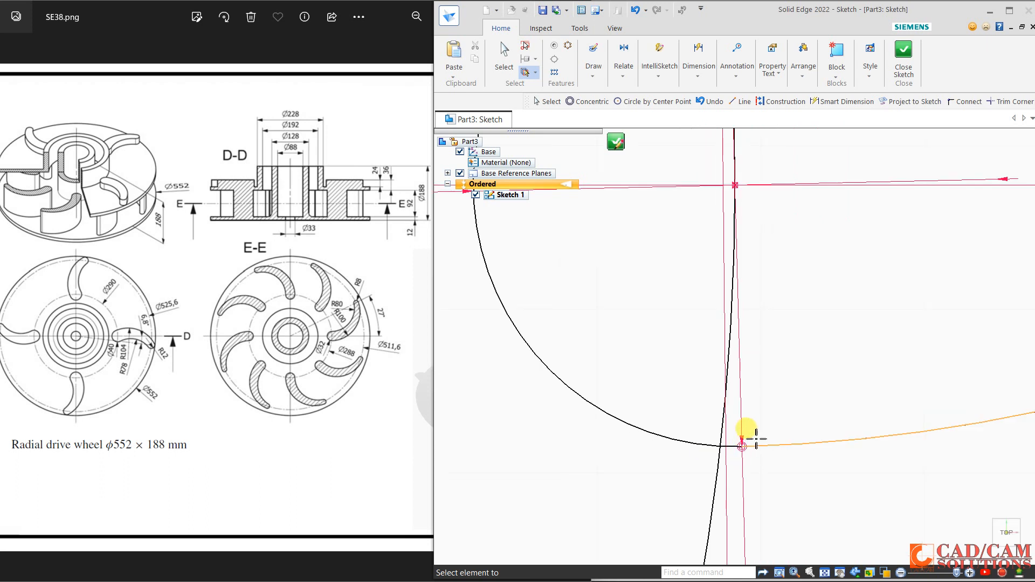
{"action": "scroll", "coordinate": [766, 334], "scroll_direction": "down", "scroll_amount": 5}
{"action": "scroll", "coordinate": [775, 150], "scroll_direction": "up", "scroll_amount": 6}
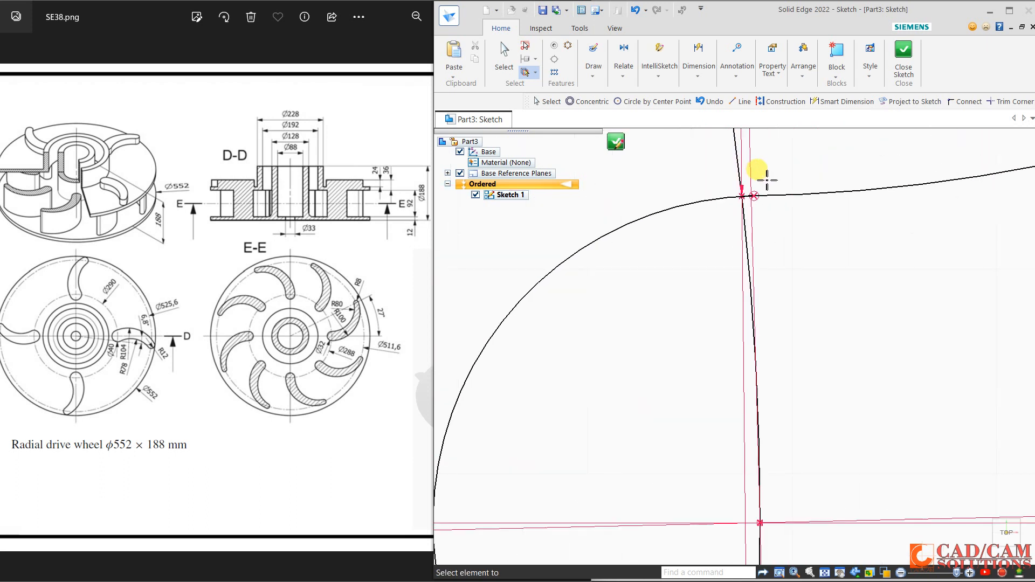
{"action": "scroll", "coordinate": [735, 199], "scroll_direction": "up", "scroll_amount": 4}
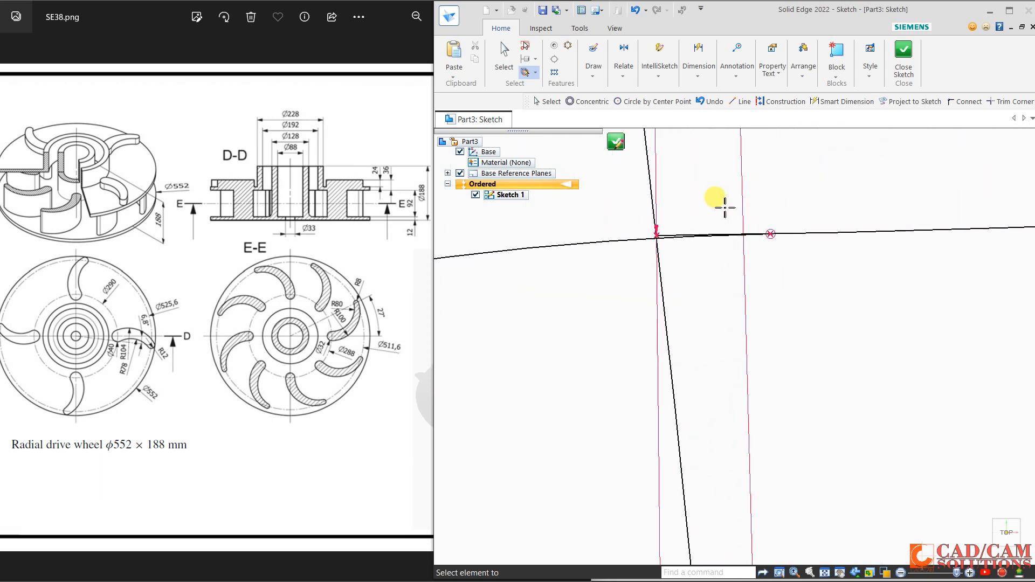
{"action": "scroll", "coordinate": [725, 207], "scroll_direction": "up", "scroll_amount": 2}
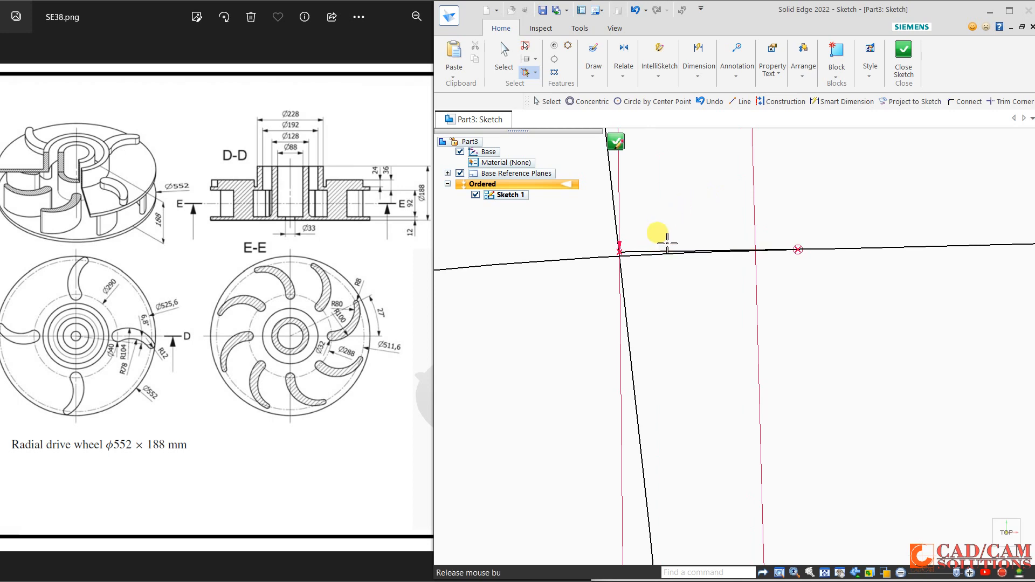
{"action": "scroll", "coordinate": [689, 296], "scroll_direction": "down", "scroll_amount": 4}
{"action": "scroll", "coordinate": [695, 308], "scroll_direction": "down", "scroll_amount": 6}
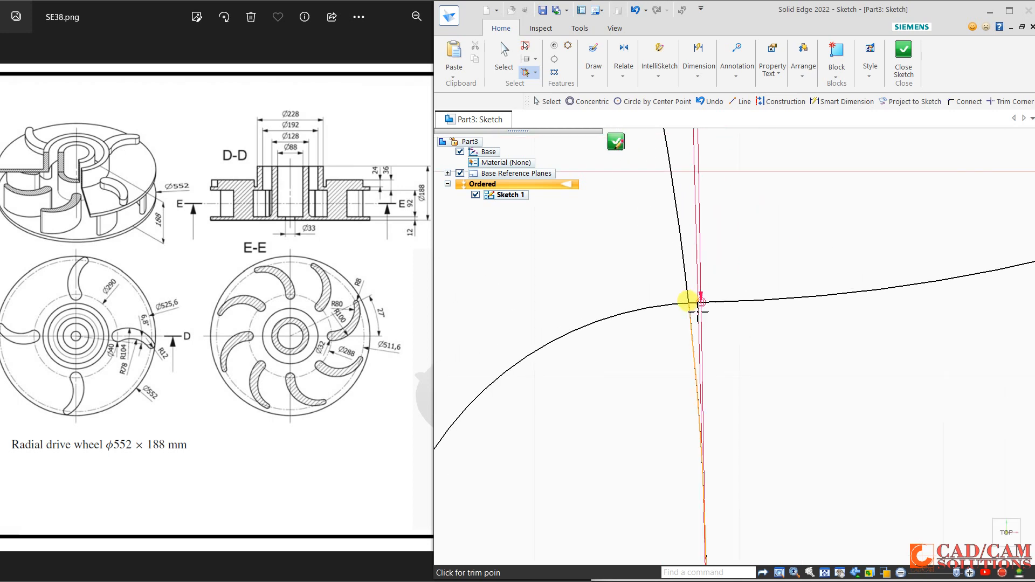
{"action": "scroll", "coordinate": [696, 308], "scroll_direction": "down", "scroll_amount": 6}
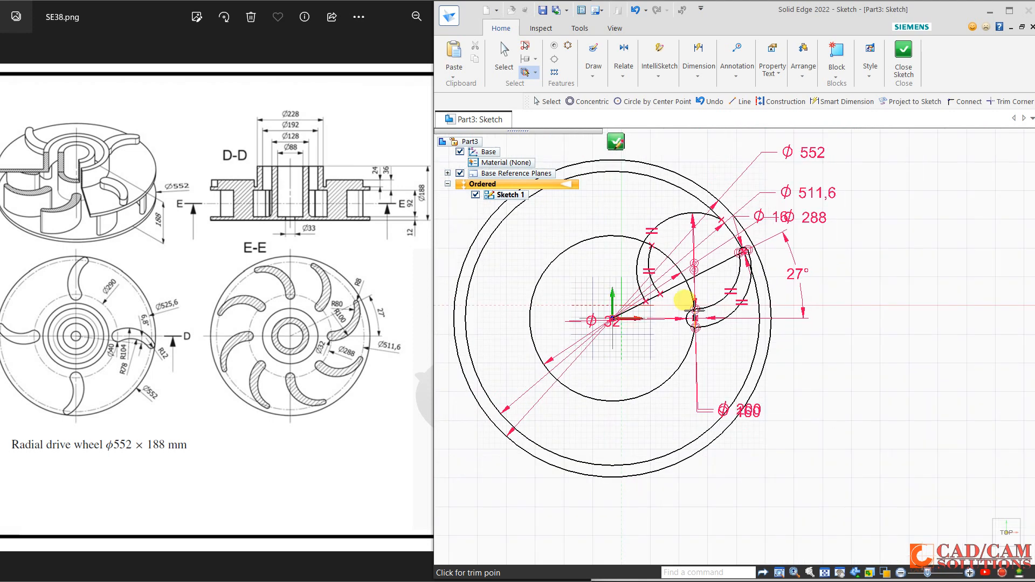
- Delete the two leftover arcs of the 200 mm and 160 mm circles outside the blade profile
{"action": "left_click", "coordinate": [517, 57]}
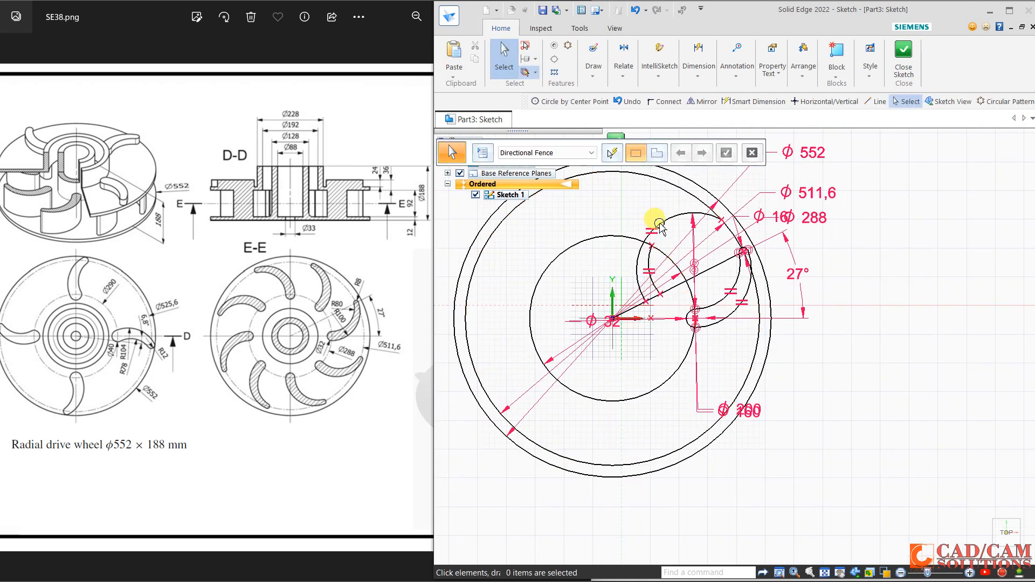
{"action": "left_click", "coordinate": [662, 205]}
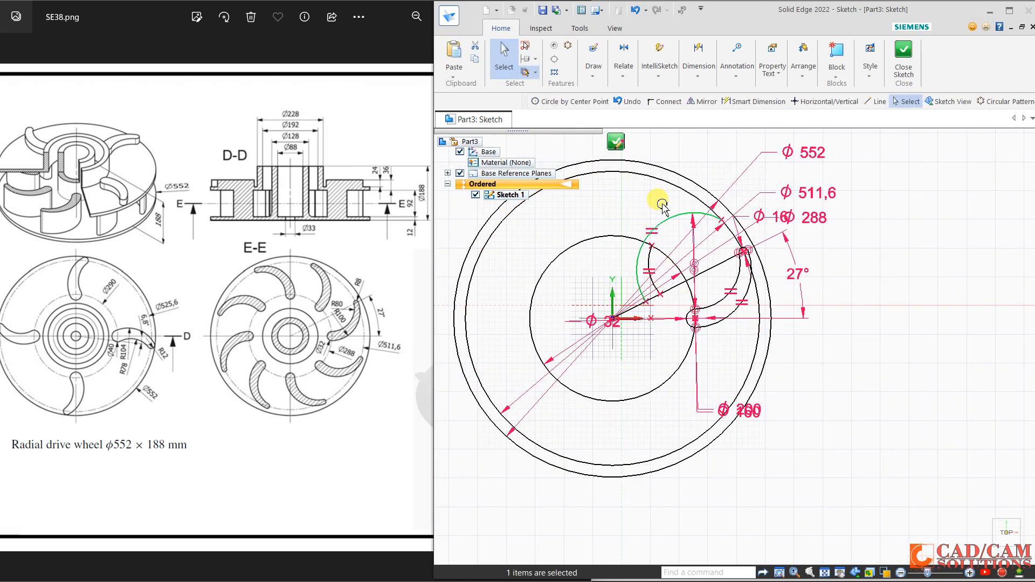
{"action": "key", "text": "Delete"}
{"action": "left_click", "coordinate": [653, 253]}
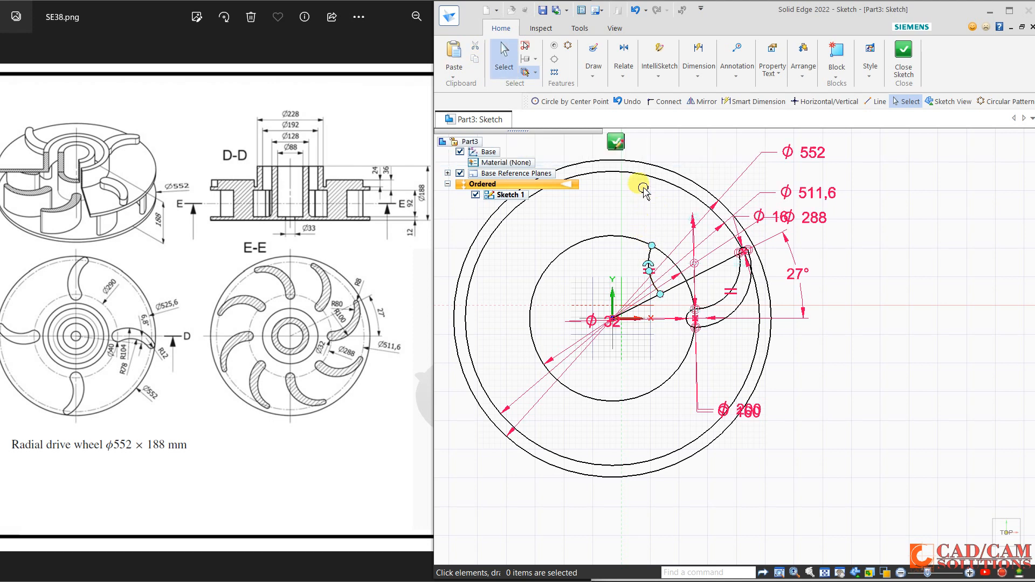
{"action": "key", "text": "Delete"}
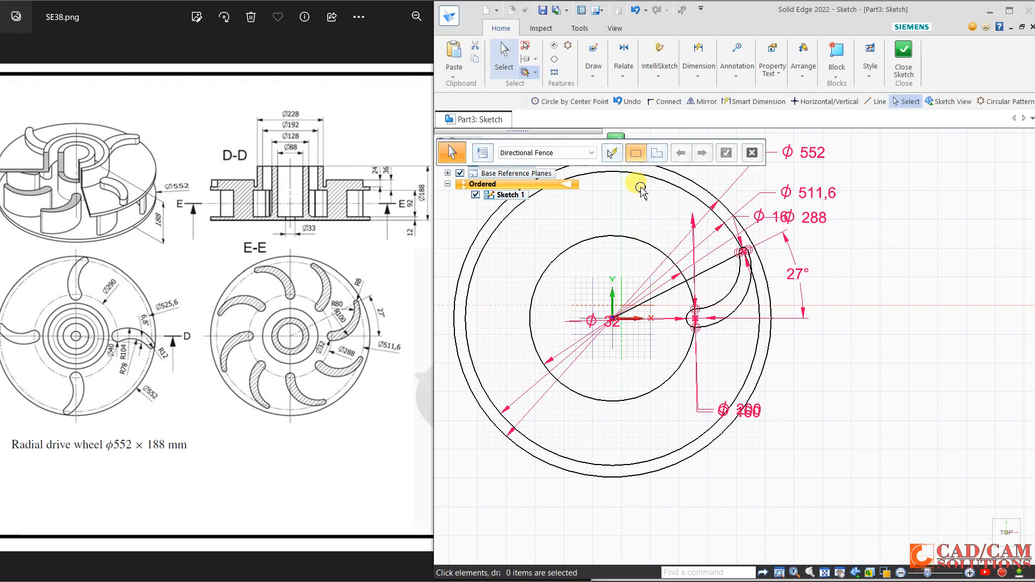
- Convert the 288 mm circle, the 511,6 mm circle and the 27° line to construction geometry and finish the sketch
{"action": "left_click", "coordinate": [641, 239]}
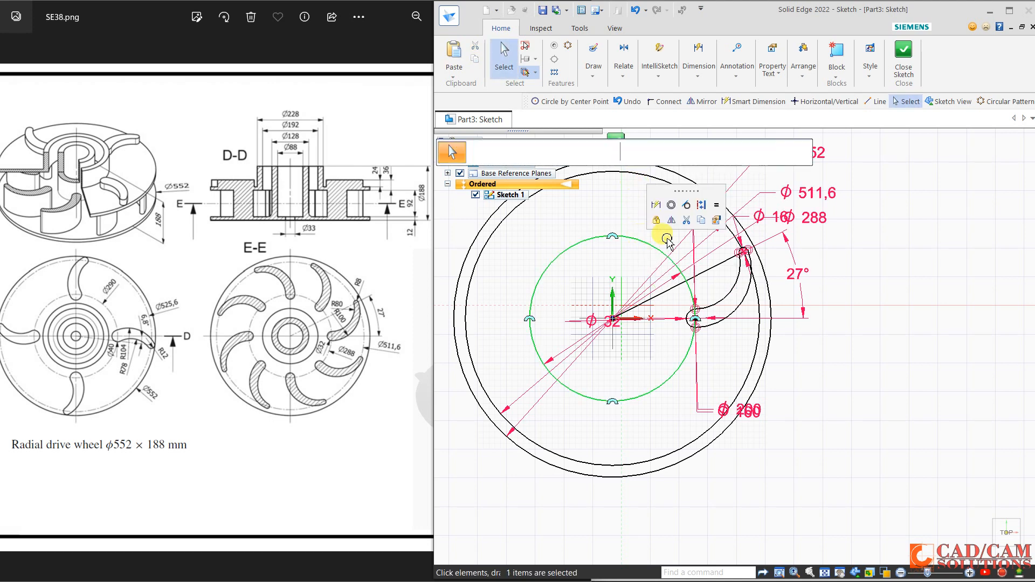
{"action": "left_click", "coordinate": [703, 206]}
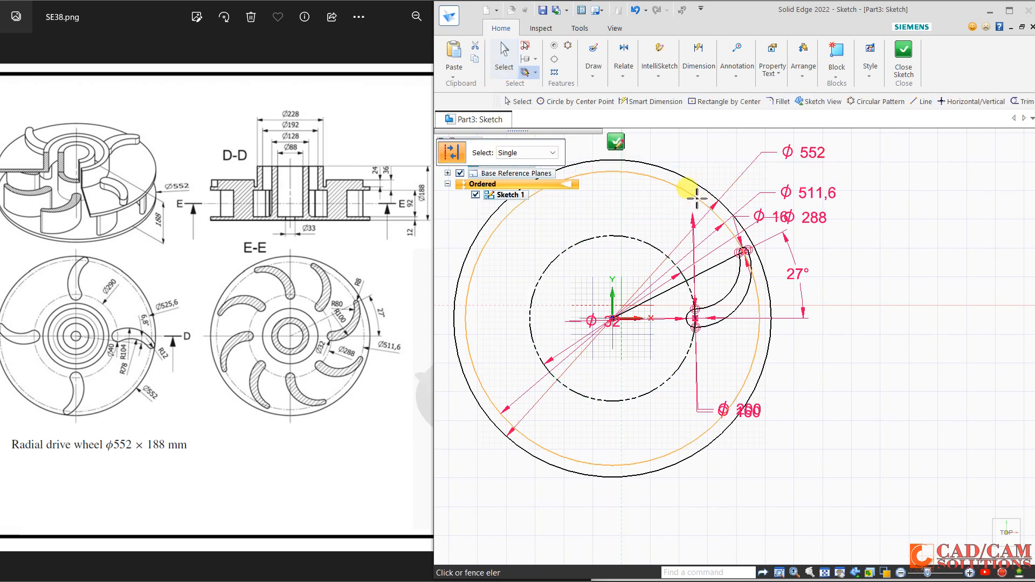
{"action": "left_click", "coordinate": [704, 271]}
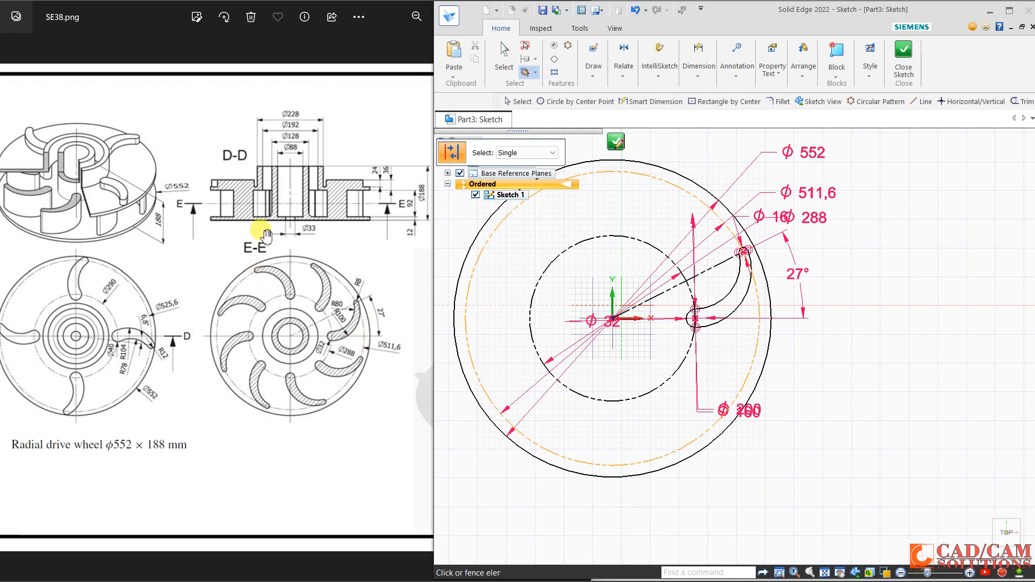
{"action": "left_click", "coordinate": [908, 66]}
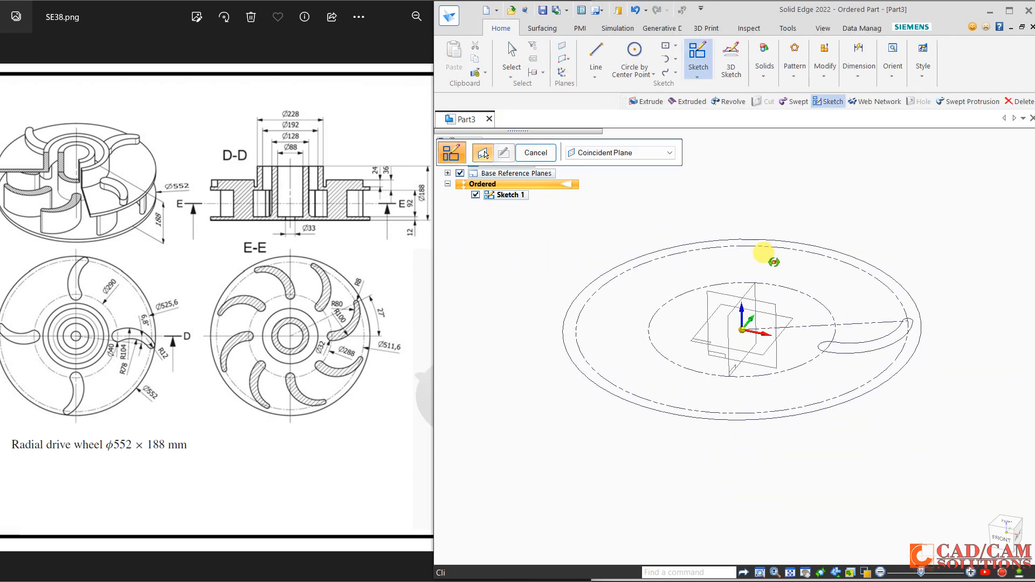
{"action": "left_click", "coordinate": [731, 62]}
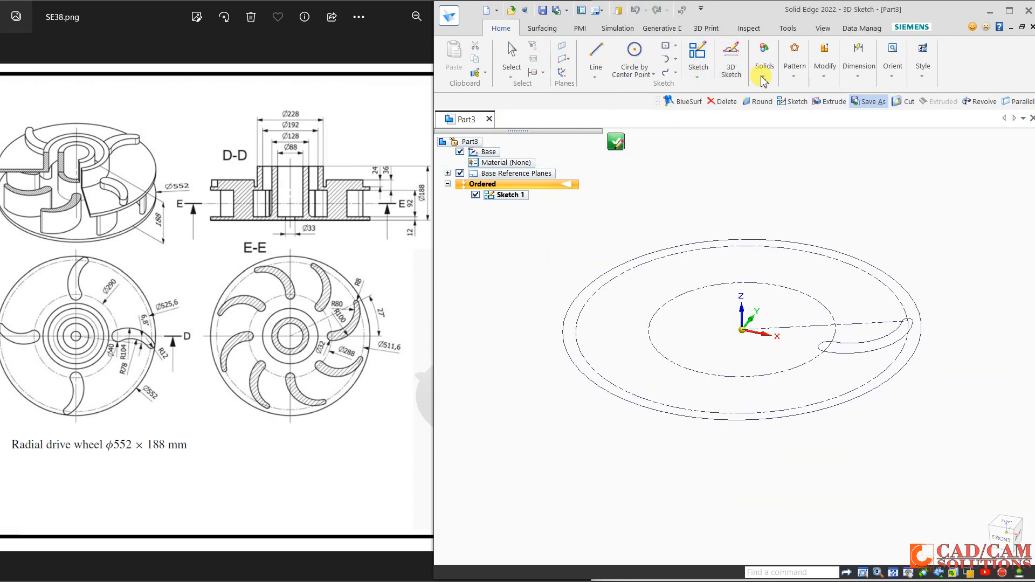
{"action": "left_click", "coordinate": [757, 75]}
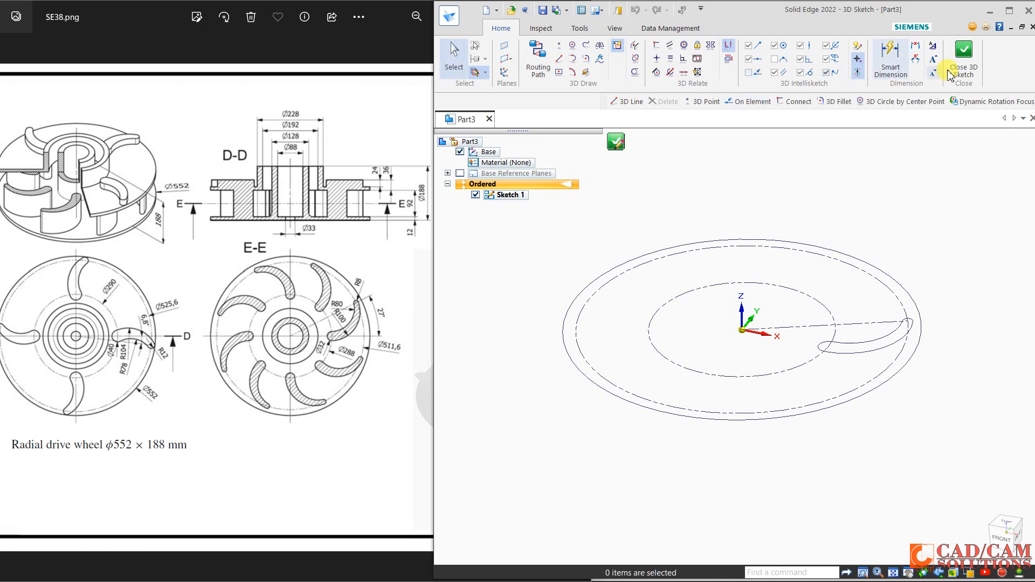
{"action": "left_click", "coordinate": [964, 54]}
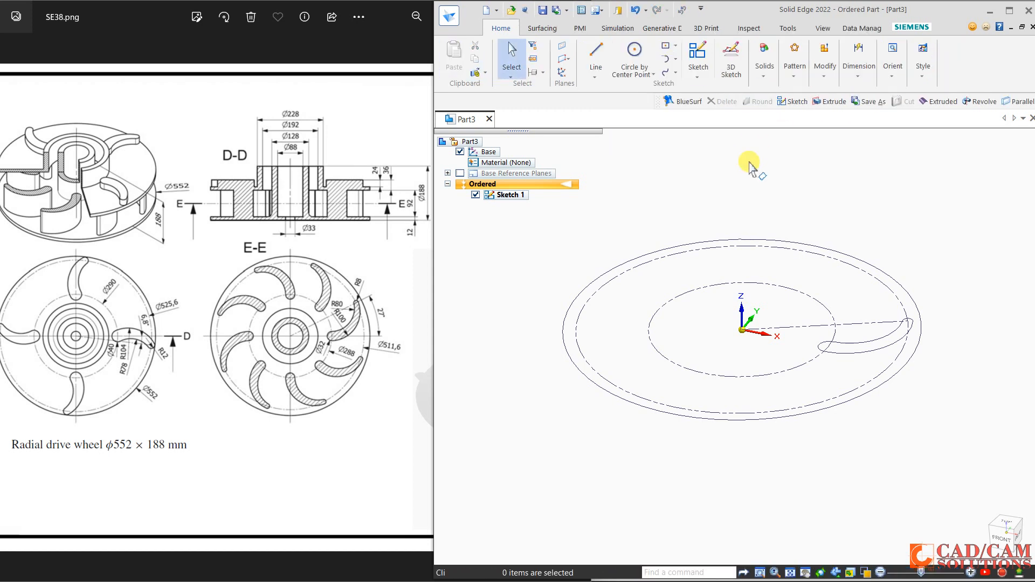
- Extrude the 552 mm circle 12 mm downward as the wheel's base disc
{"action": "left_click", "coordinate": [770, 81]}
{"action": "left_click", "coordinate": [769, 110]}
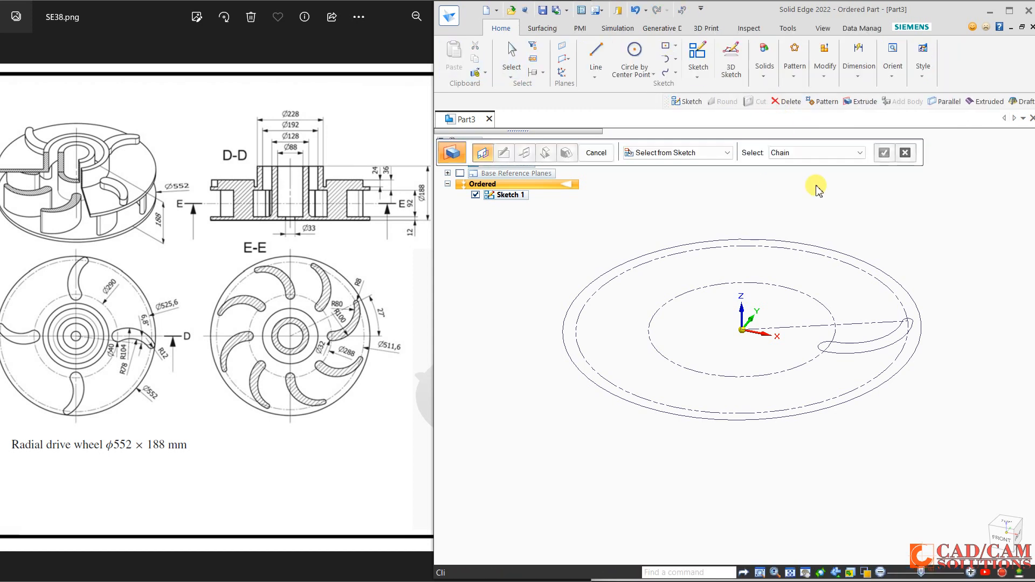
{"action": "left_click", "coordinate": [843, 252]}
{"action": "right_click", "coordinate": [844, 233]}
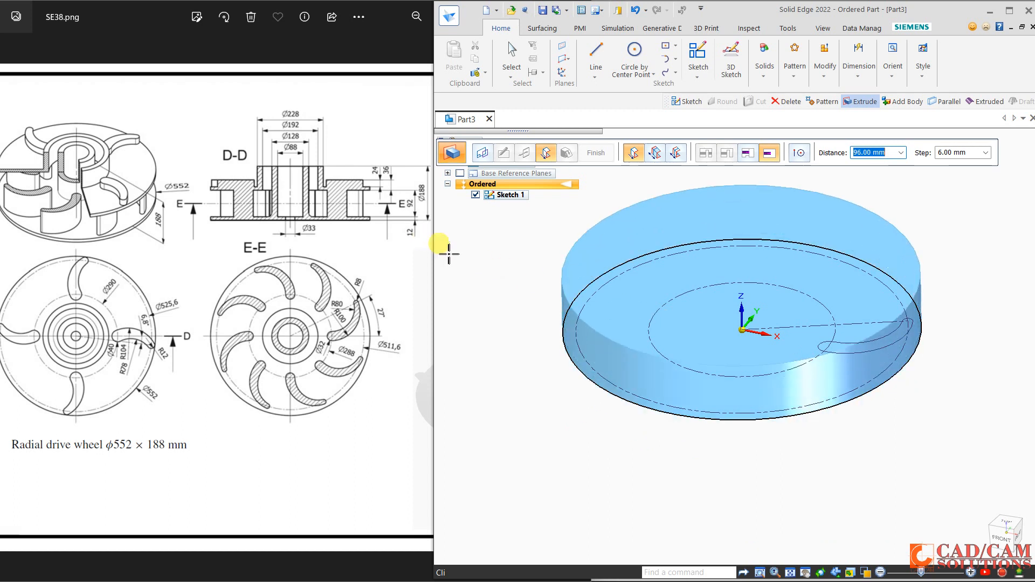
{"action": "key", "text": "Tab"}
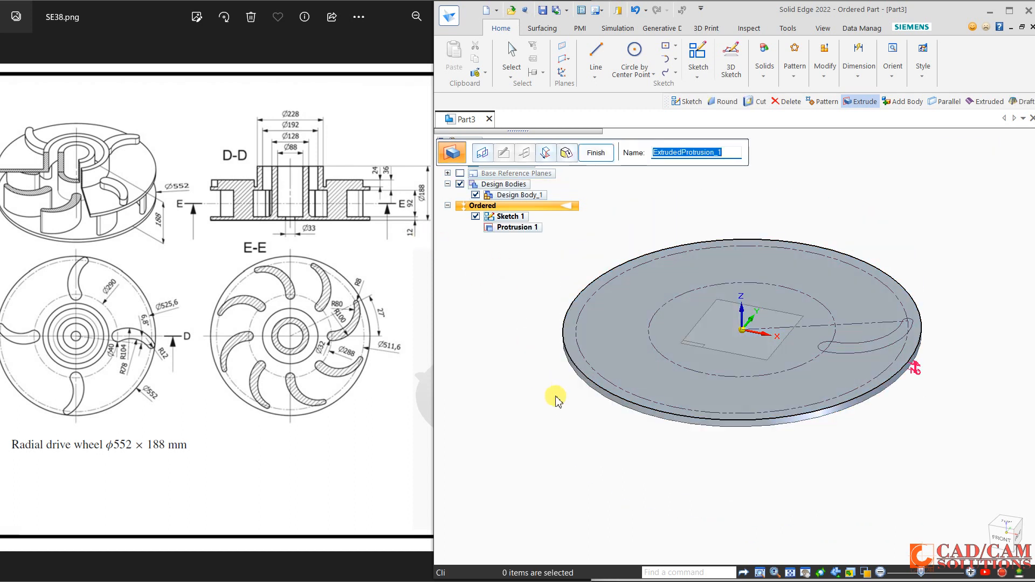
{"action": "right_click", "coordinate": [870, 302]}
- Extrude the curved blade profile 92 mm upward from the base disc
{"action": "left_click", "coordinate": [860, 342]}
{"action": "right_click", "coordinate": [859, 295]}
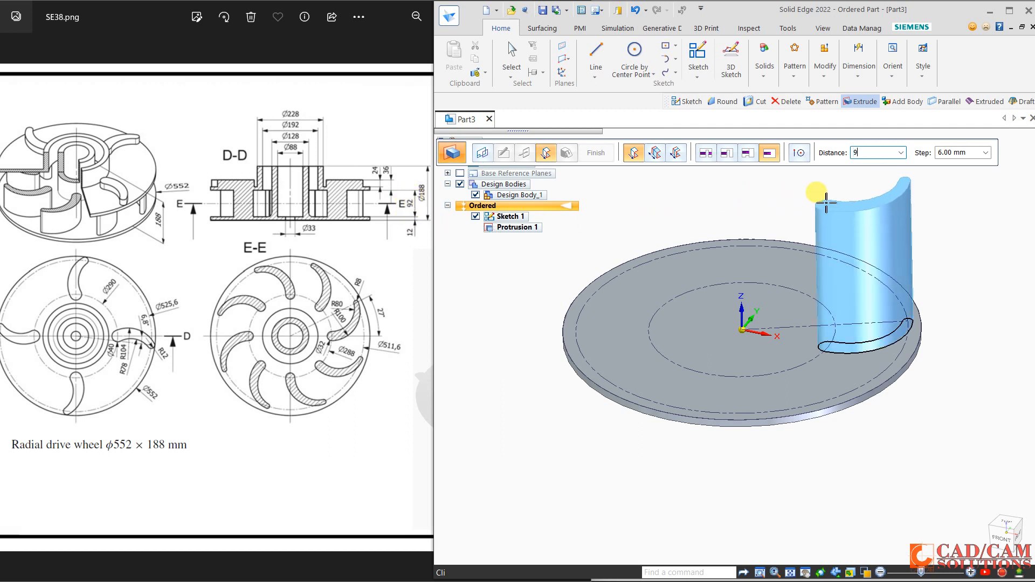
{"action": "key", "text": "Tab"}
{"action": "left_click", "coordinate": [809, 199]}
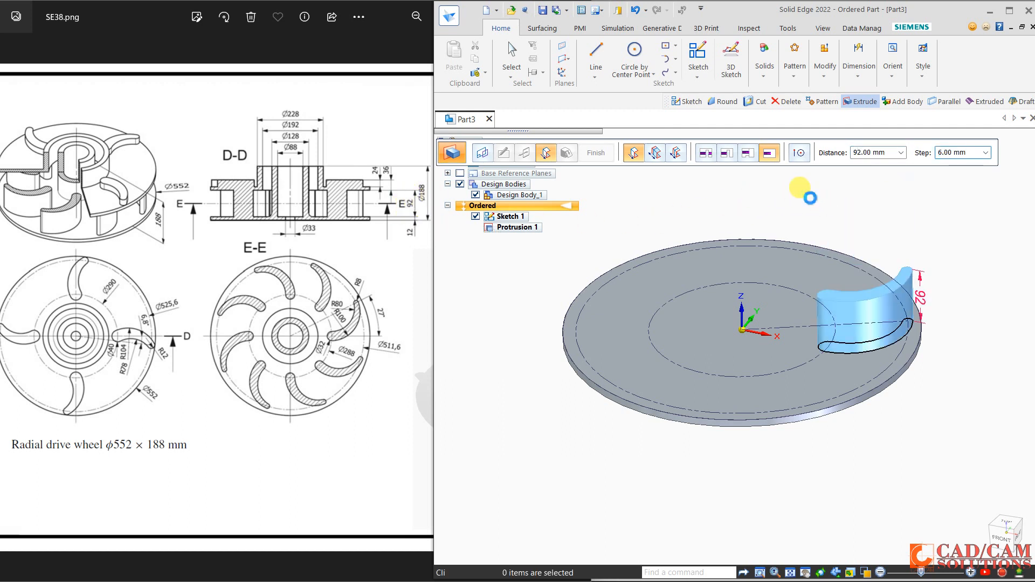
{"action": "key", "text": "Escape"}
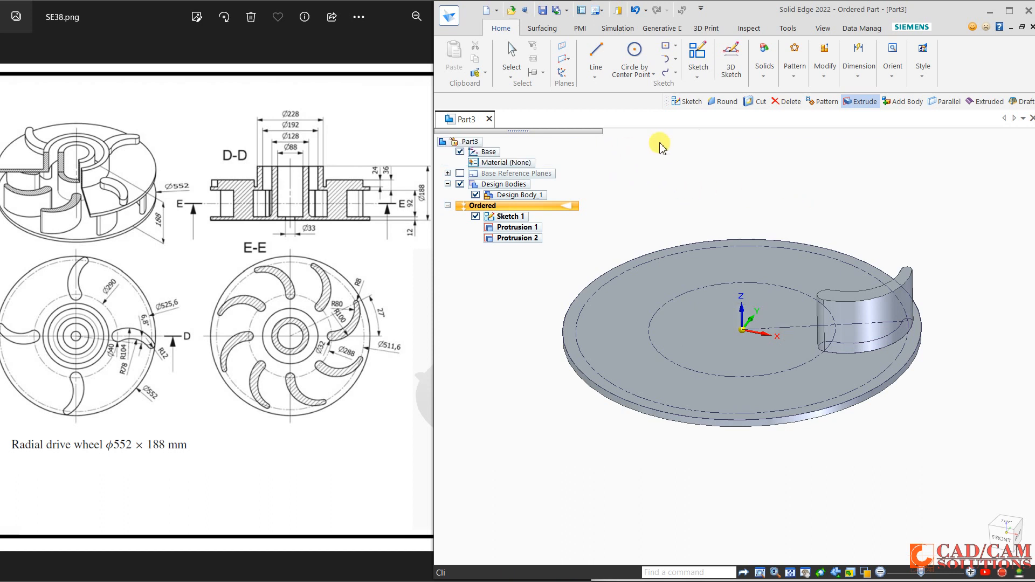
- Pattern the blade extrusion around the disc centre with 8 occurrences on a full circle of about 117 mm radius
{"action": "left_click", "coordinate": [792, 81]}
{"action": "left_click", "coordinate": [797, 131]}
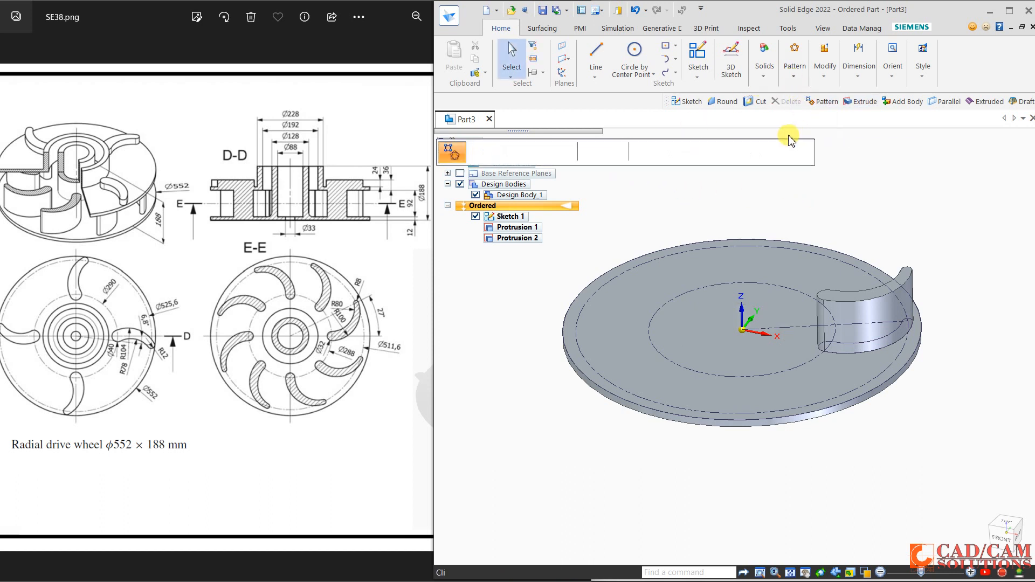
{"action": "left_click", "coordinate": [918, 262]}
{"action": "right_click", "coordinate": [872, 246]}
{"action": "left_click", "coordinate": [807, 272]}
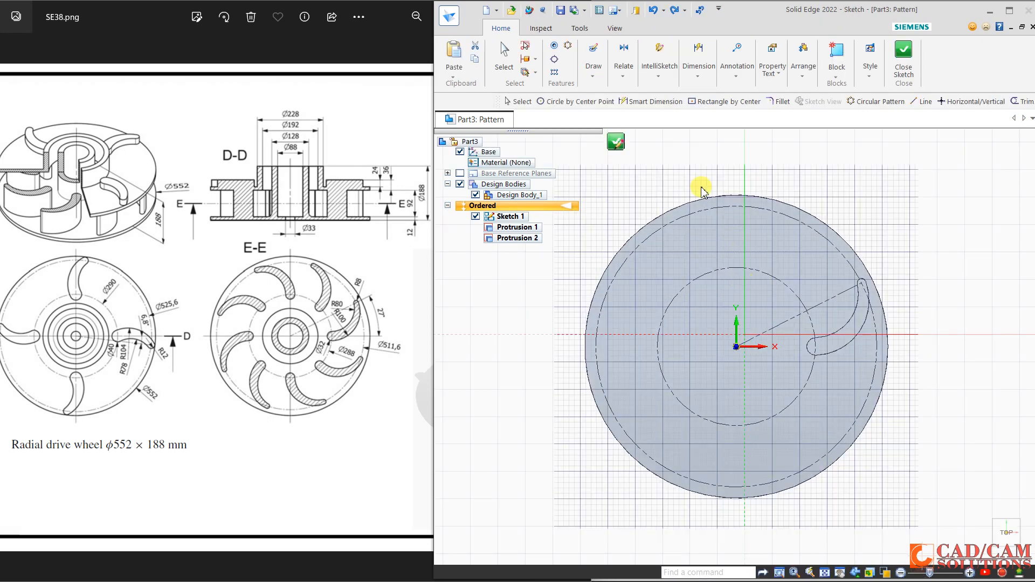
{"action": "left_click", "coordinate": [563, 45]}
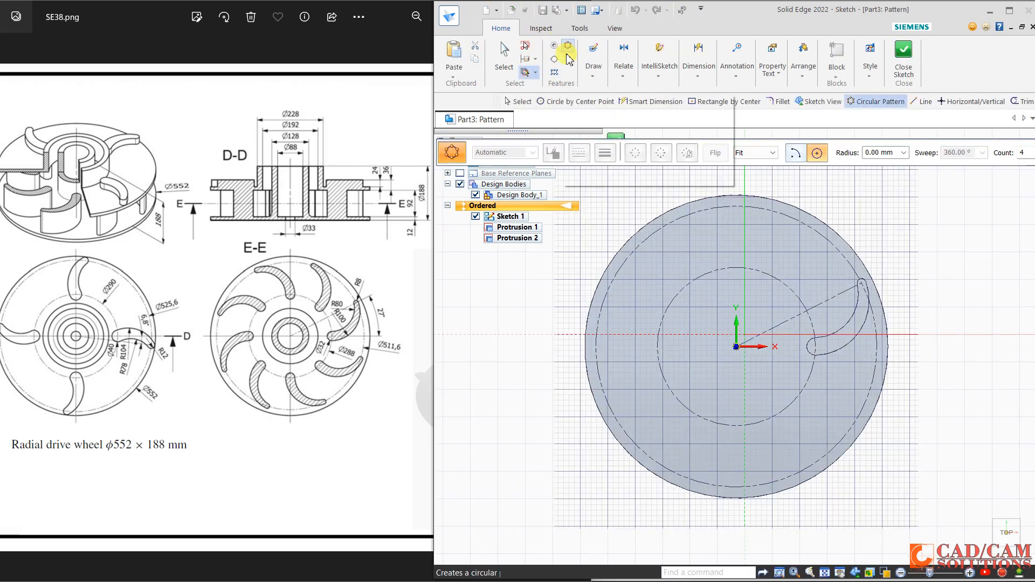
{"action": "left_click", "coordinate": [737, 346]}
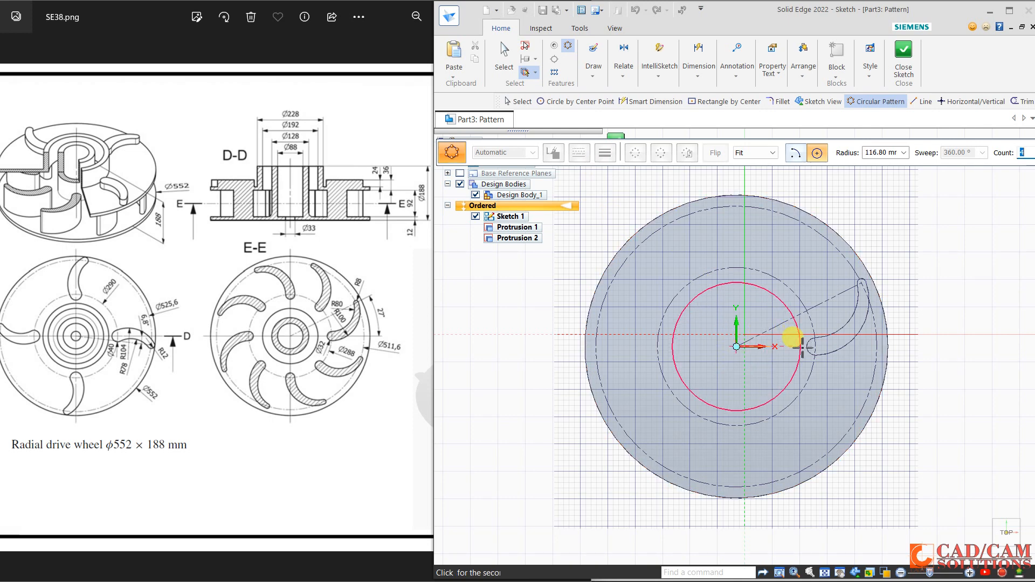
{"action": "left_click", "coordinate": [801, 329]}
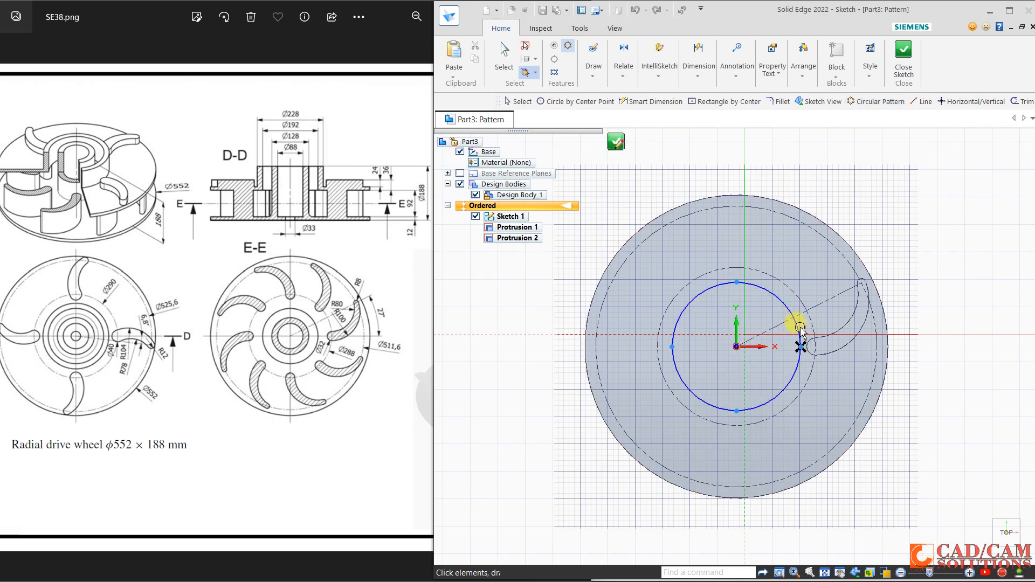
{"action": "left_click", "coordinate": [801, 329]}
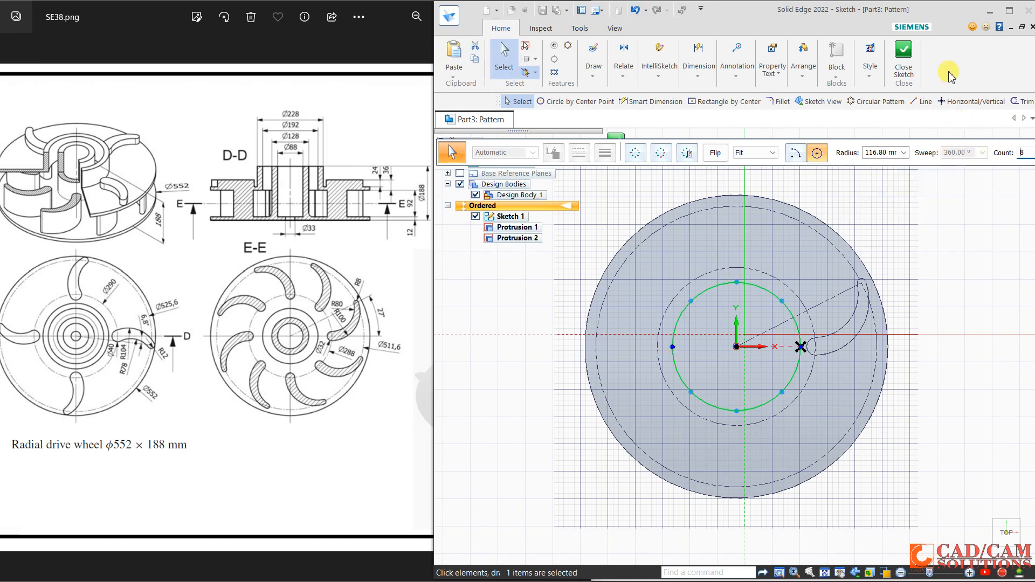
{"action": "left_click", "coordinate": [904, 59]}
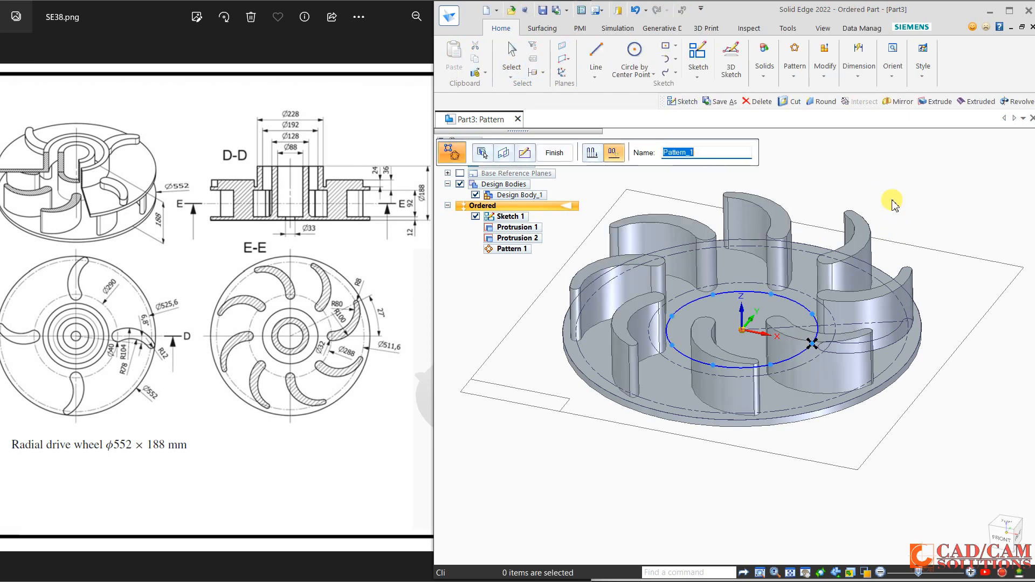
- Hide the first sketch and start a new sketch on the top face of the base disc
{"action": "middle_click_drag", "start_coordinate": [890, 213], "coordinate": [889, 254]}
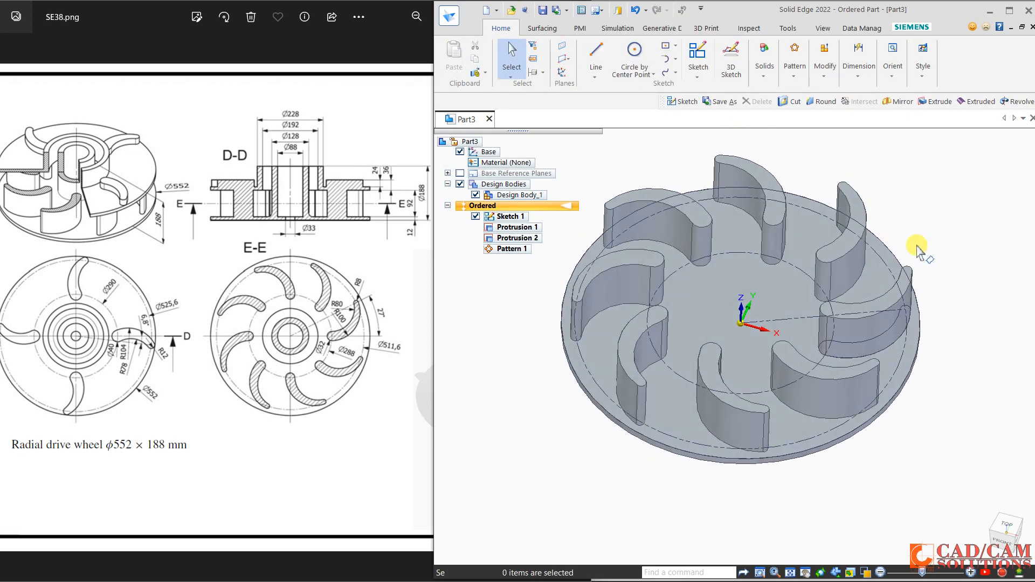
{"action": "left_click", "coordinate": [698, 58]}
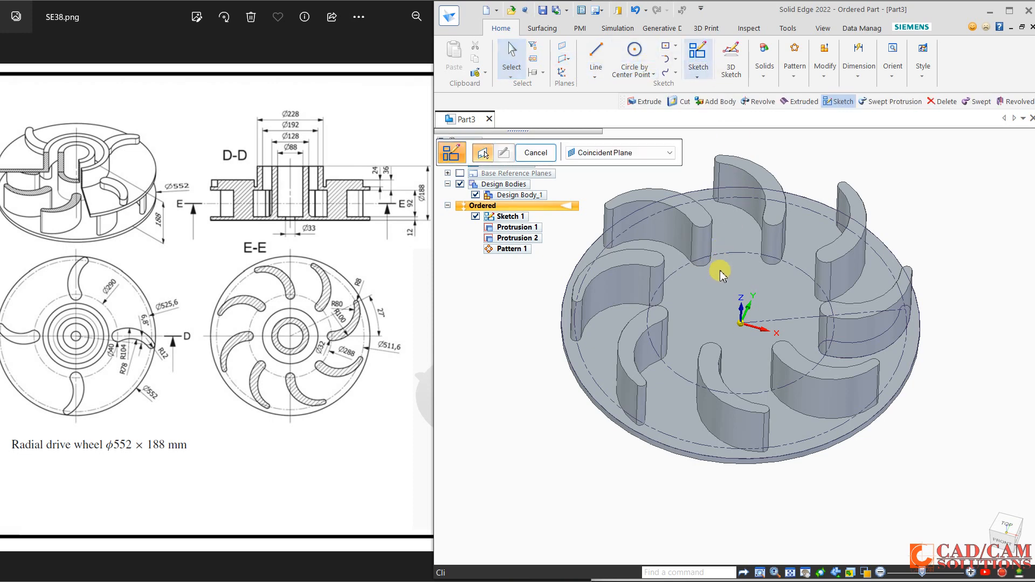
{"action": "left_click", "coordinate": [476, 216]}
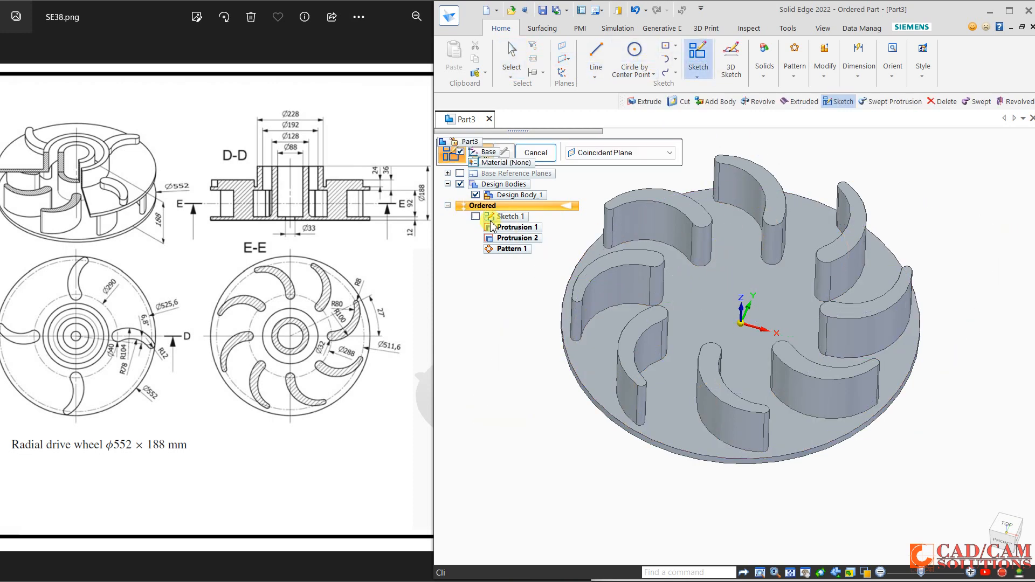
{"action": "left_click", "coordinate": [708, 286]}
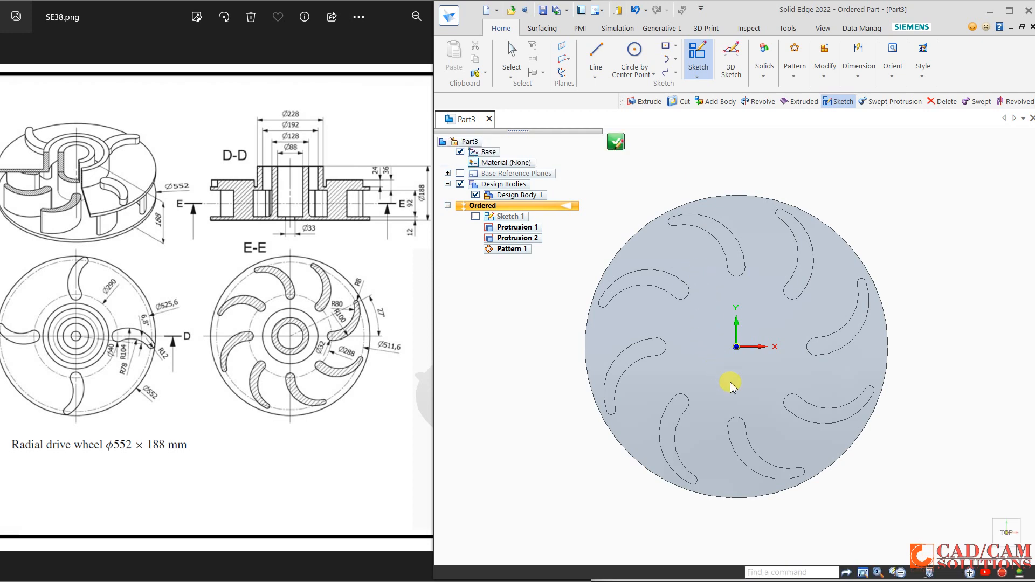
- Sketch three concentric circles with diameters of 33, 88 and 128 mm centred on the disc's origin
{"action": "scroll", "coordinate": [733, 379], "scroll_direction": "up", "scroll_amount": 2}
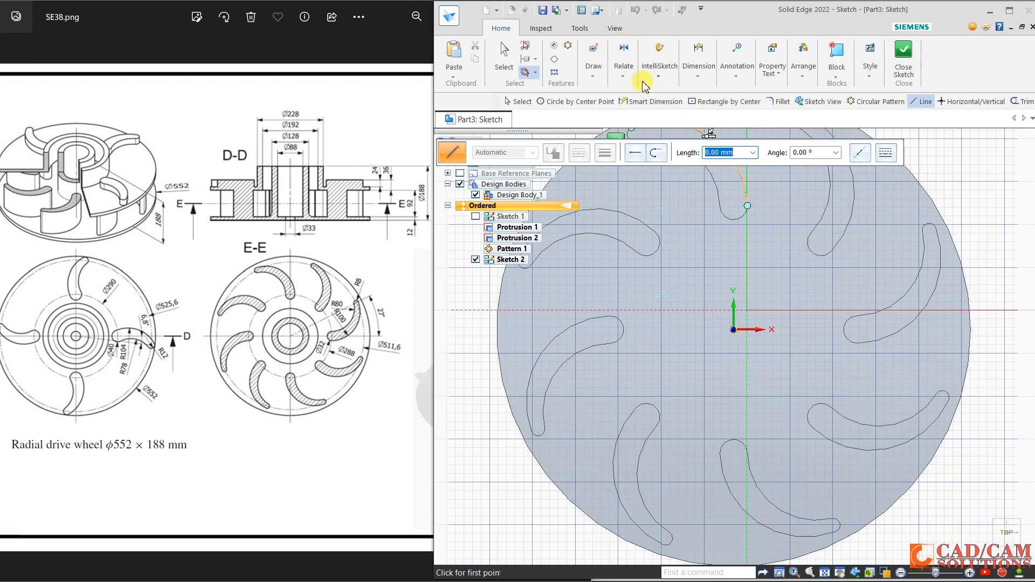
{"action": "left_click", "coordinate": [598, 77]}
{"action": "left_click", "coordinate": [631, 105]}
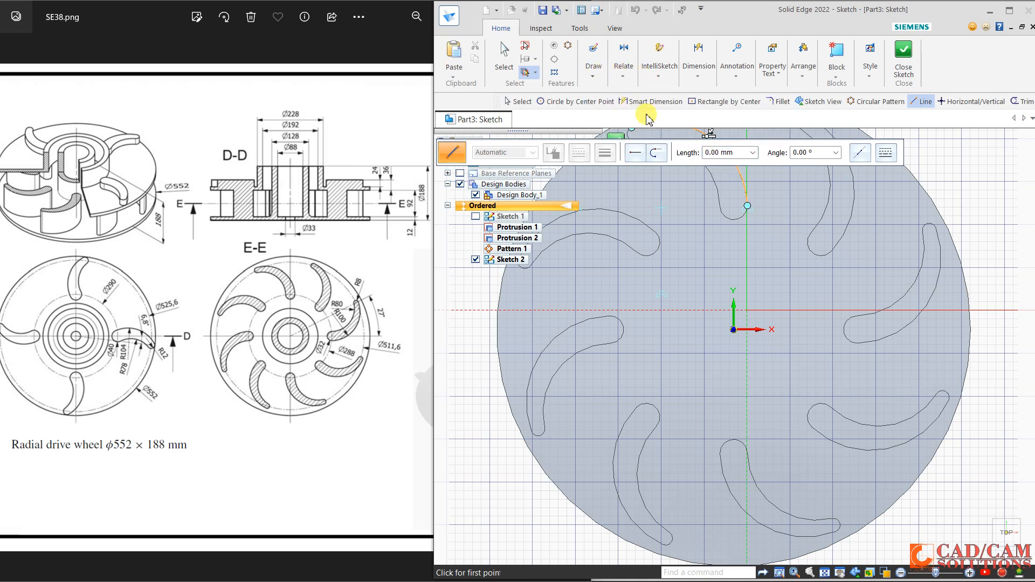
{"action": "left_click", "coordinate": [734, 331]}
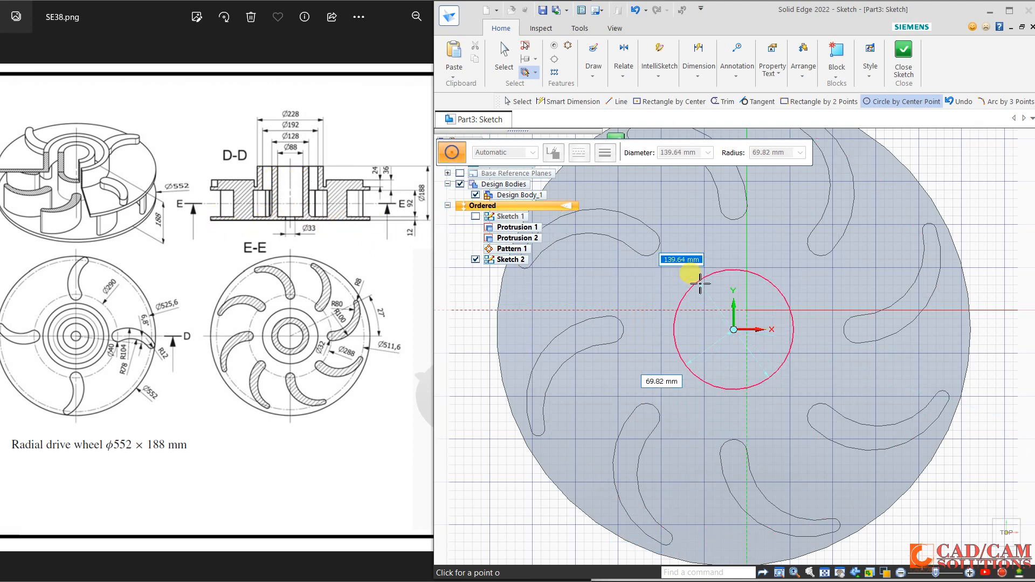
{"action": "type", "text": "33"}
{"action": "key", "text": "Return"}
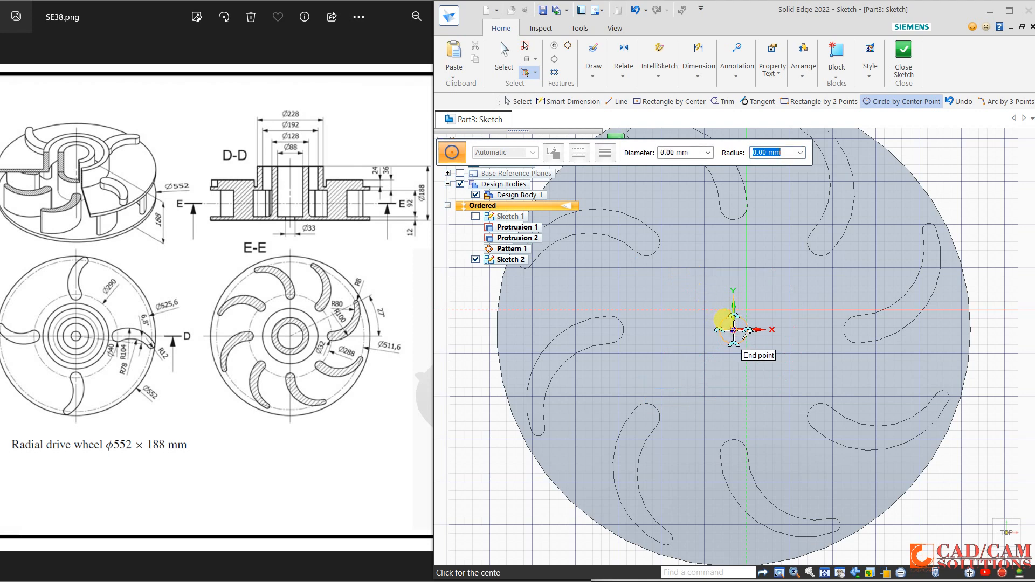
{"action": "left_click", "coordinate": [734, 330]}
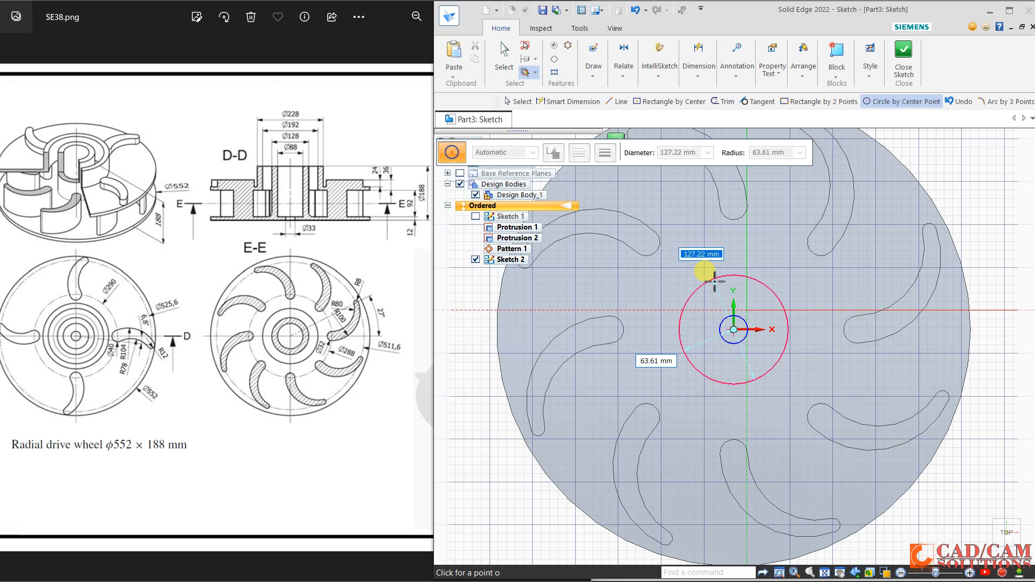
{"action": "type", "text": "88"}
{"action": "key", "text": "Return"}
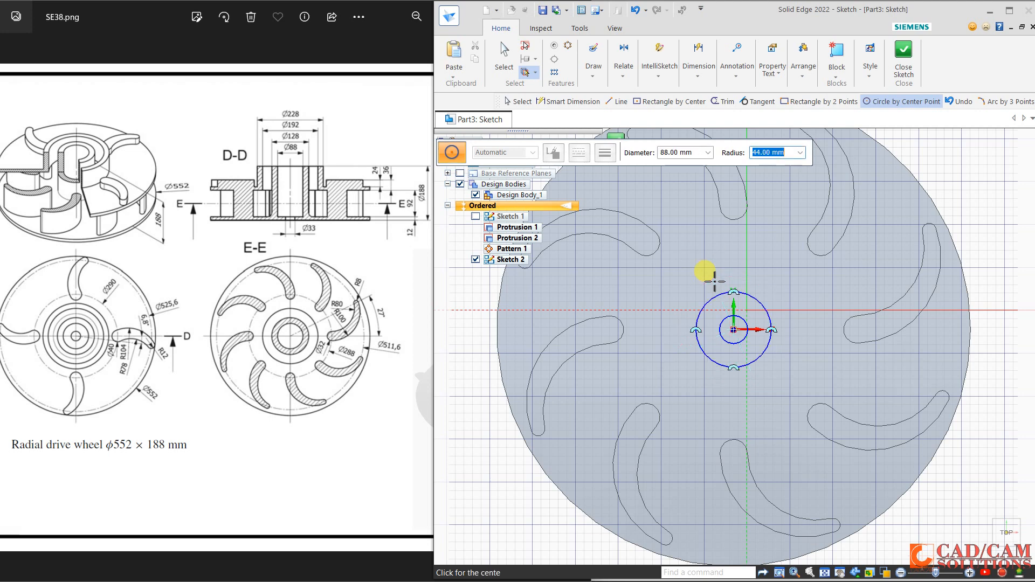
{"action": "left_click", "coordinate": [734, 329]}
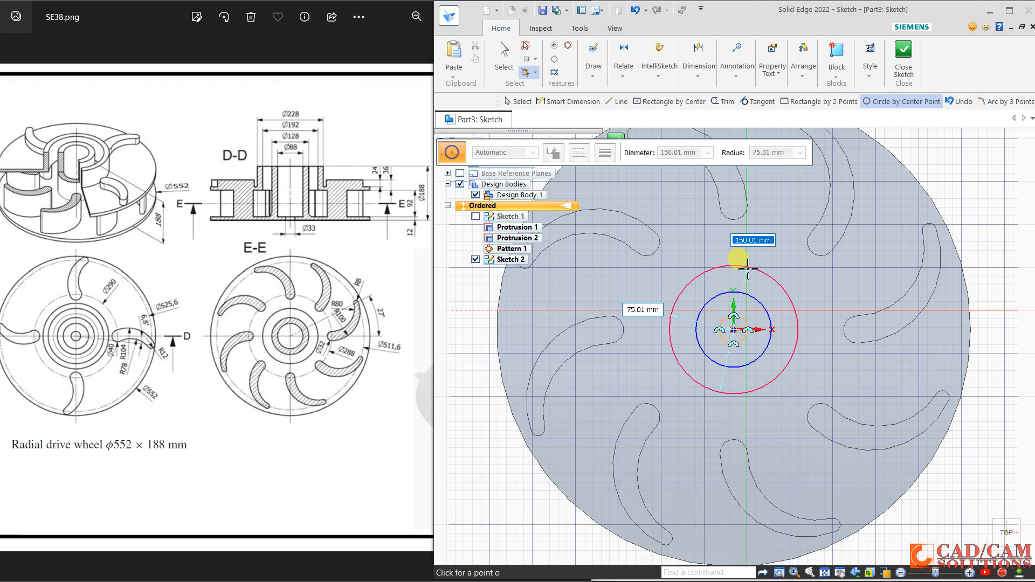
{"action": "type", "text": "128"}
{"action": "key", "text": "Return"}
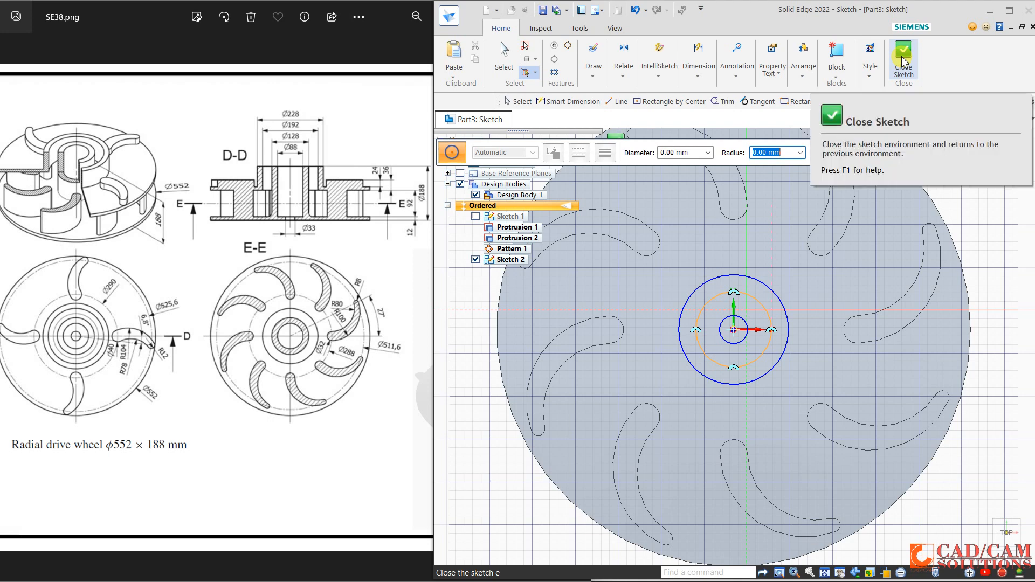
- Add diameter dimensions to the three concentric hub circles and close the sketch
{"action": "left_click", "coordinate": [699, 51]}
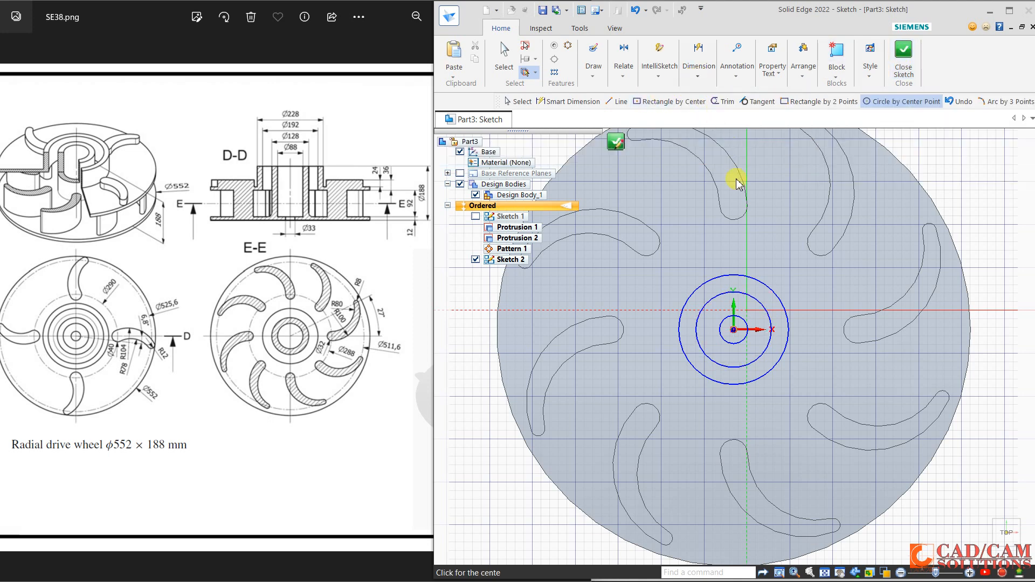
{"action": "left_click", "coordinate": [736, 274]}
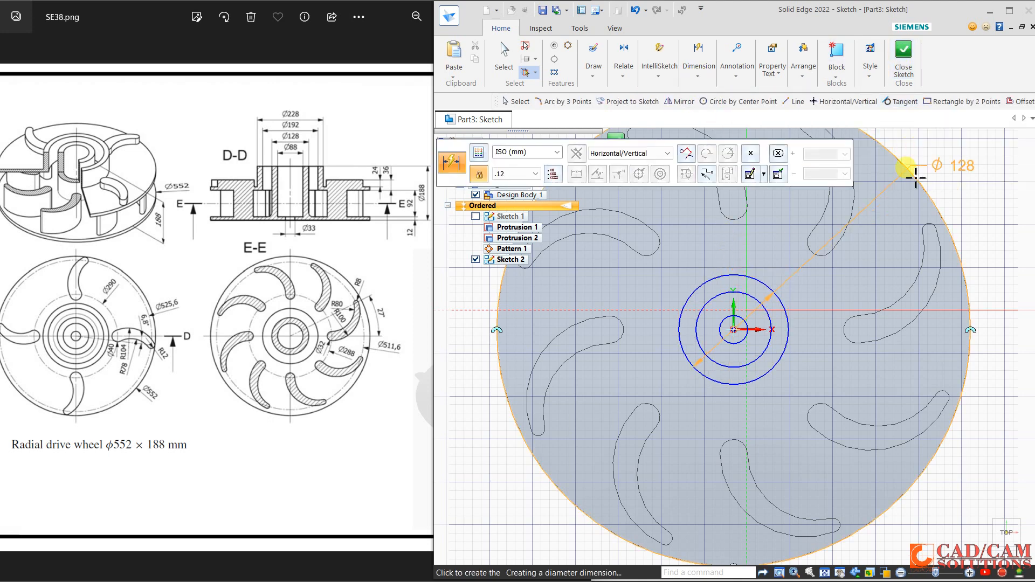
{"action": "left_click", "coordinate": [960, 157]}
{"action": "left_click", "coordinate": [750, 296]}
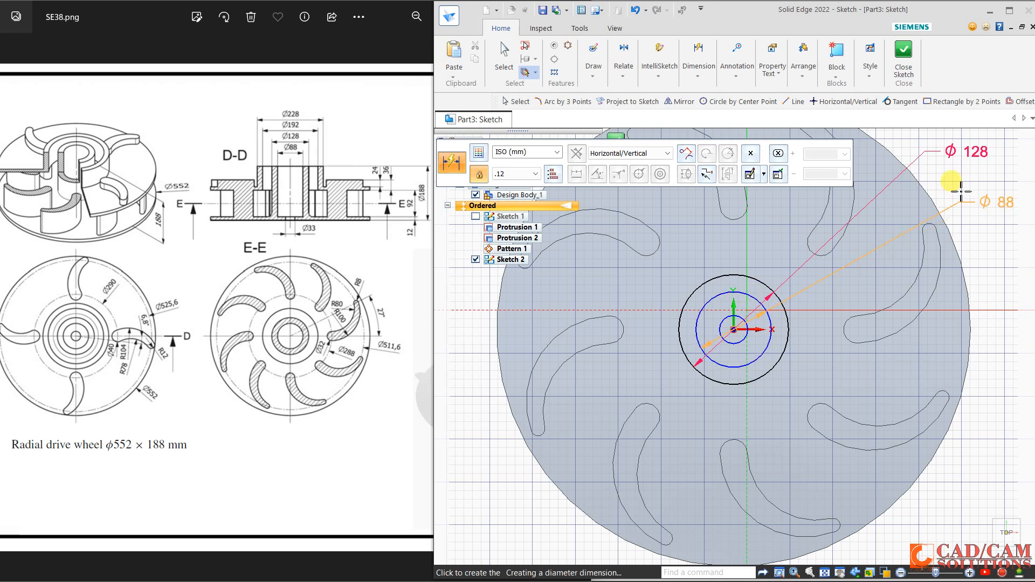
{"action": "left_click", "coordinate": [992, 190]}
{"action": "left_click", "coordinate": [744, 319]}
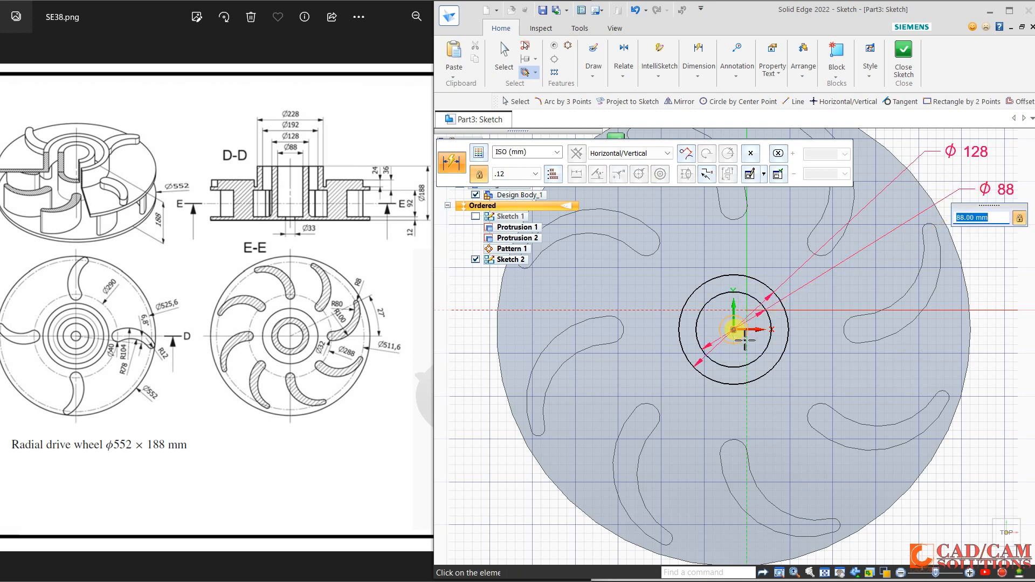
{"action": "left_click", "coordinate": [970, 226]}
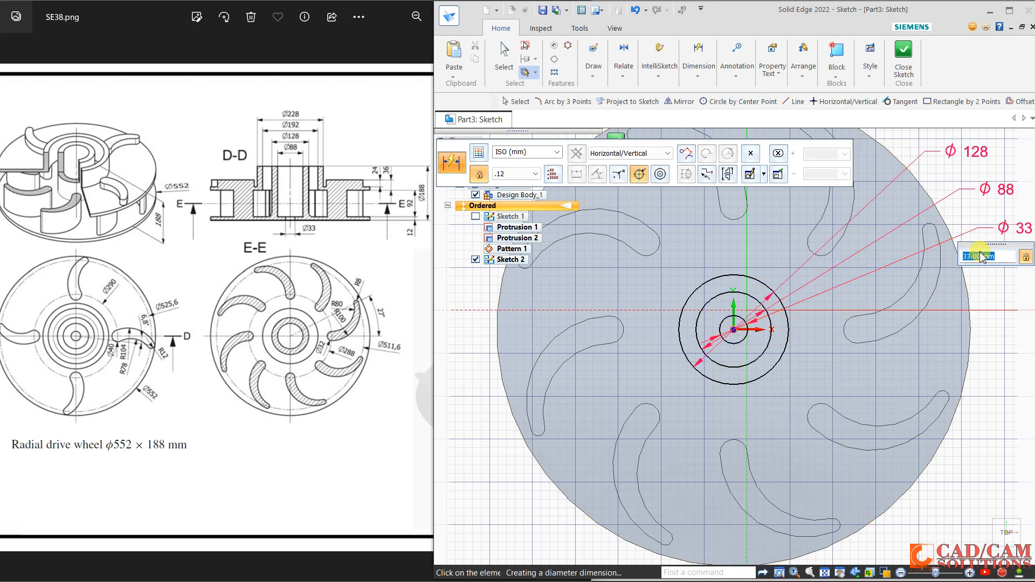
{"action": "left_click", "coordinate": [904, 58]}
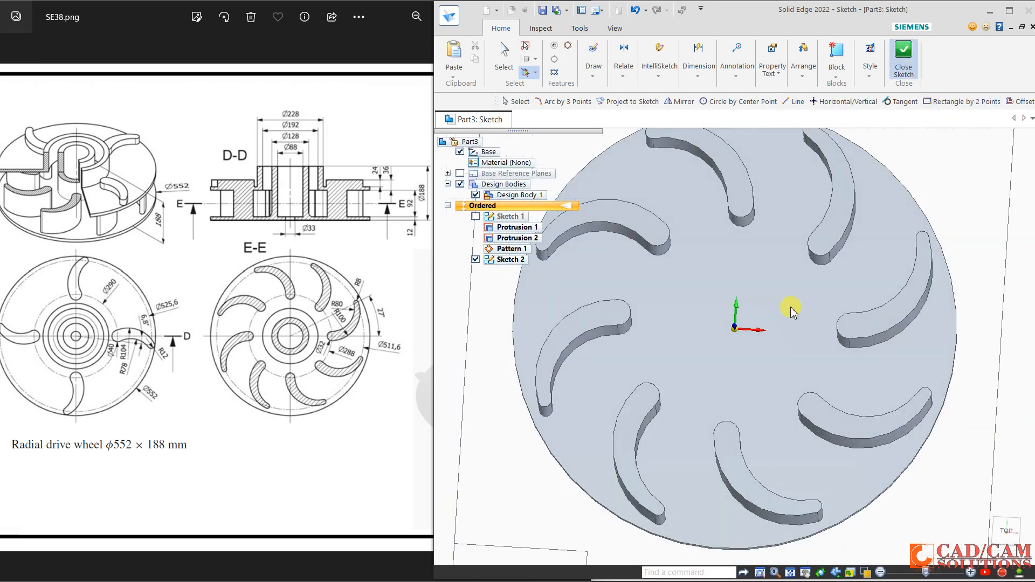
- Cut the innermost 33 mm circle down through the base disc to a depth of 15 mm
{"action": "left_click", "coordinate": [696, 62]}
{"action": "left_click", "coordinate": [766, 76]}
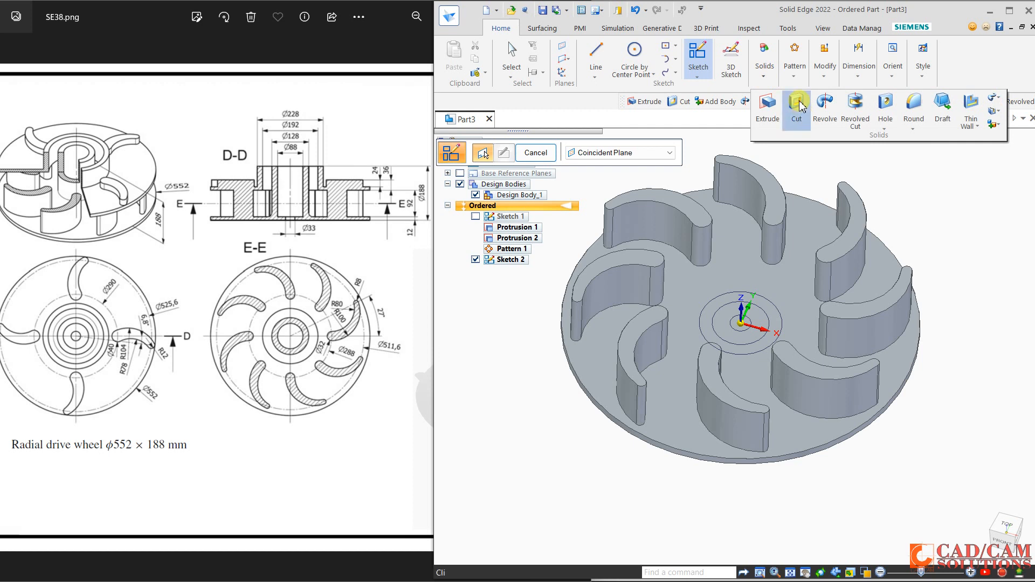
{"action": "left_click", "coordinate": [797, 116]}
{"action": "left_click", "coordinate": [737, 323]}
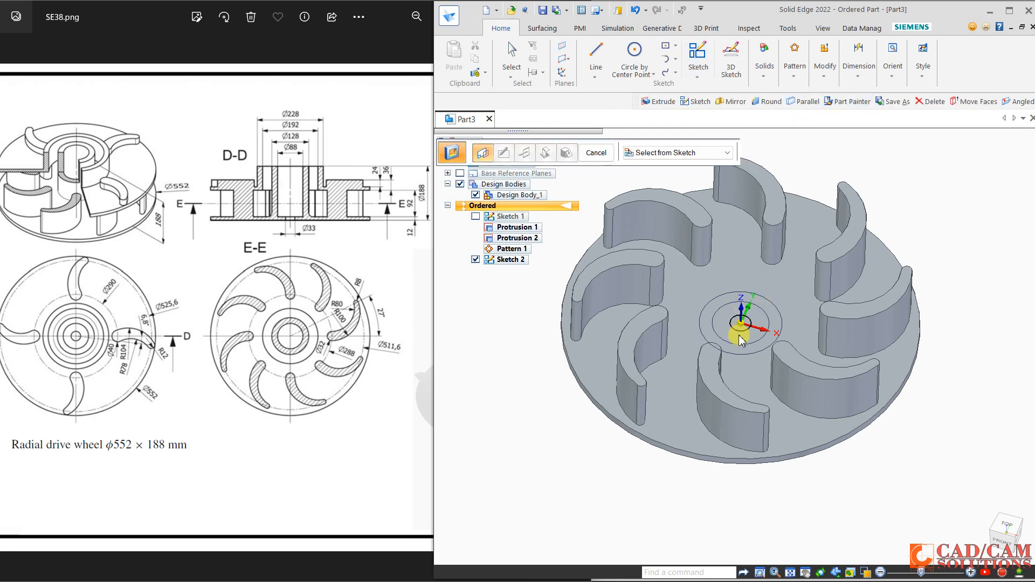
{"action": "type", "text": "12"}
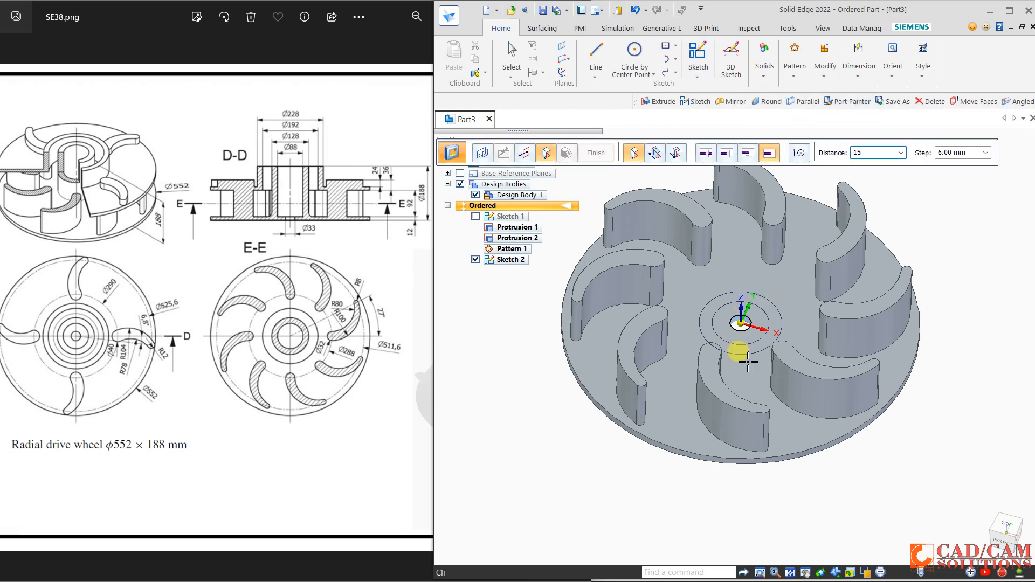
{"action": "key", "text": "Return"}
{"action": "left_click", "coordinate": [740, 354]}
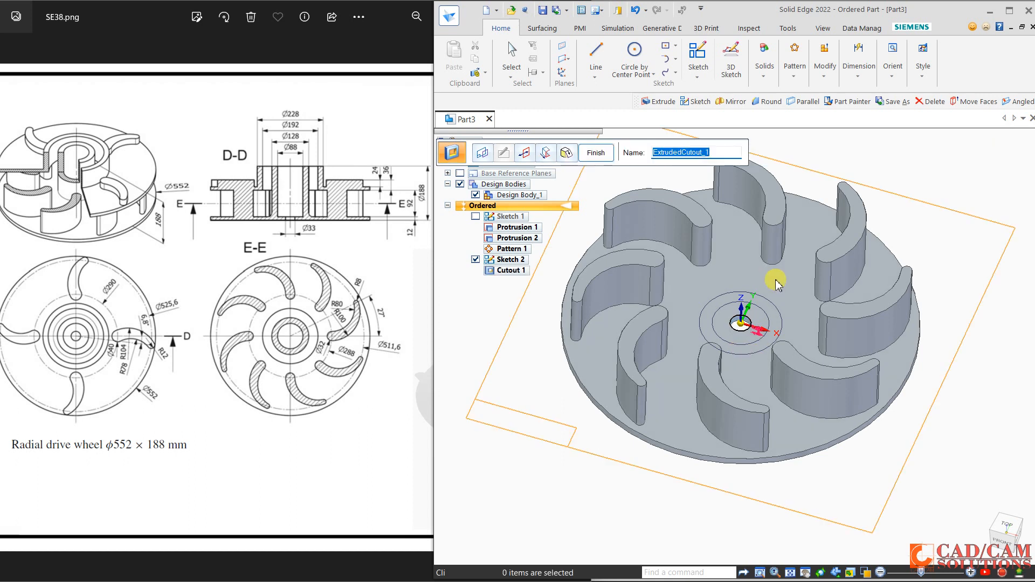
- Extrude the ring between the 88 and 128 mm circles 176 mm upward from the base disc as the hub
{"action": "left_click", "coordinate": [765, 69]}
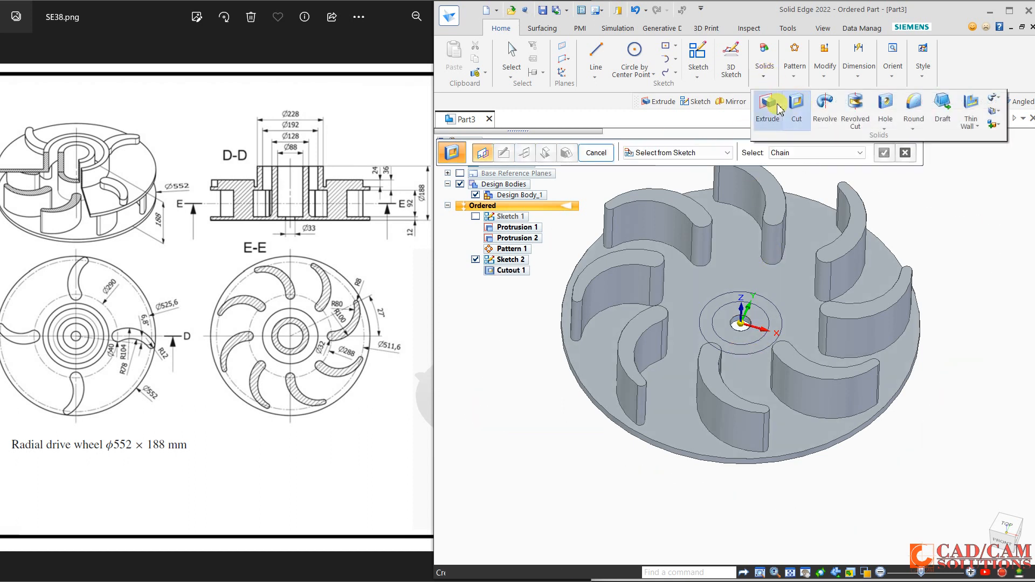
{"action": "left_click", "coordinate": [797, 103]}
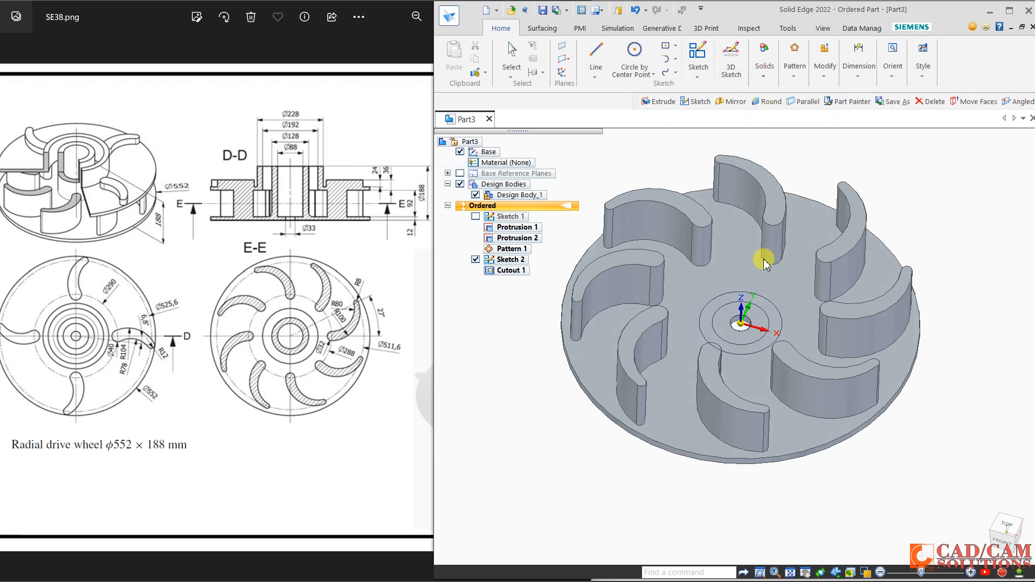
{"action": "left_click", "coordinate": [756, 306]}
{"action": "right_click", "coordinate": [755, 300]}
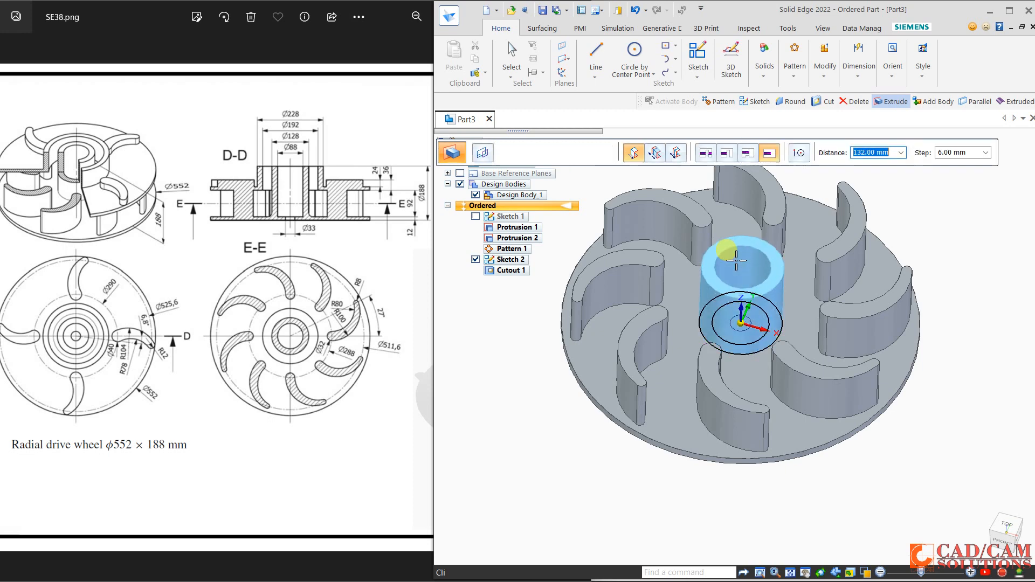
{"action": "middle_click_drag", "start_coordinate": [737, 260], "coordinate": [731, 213]}
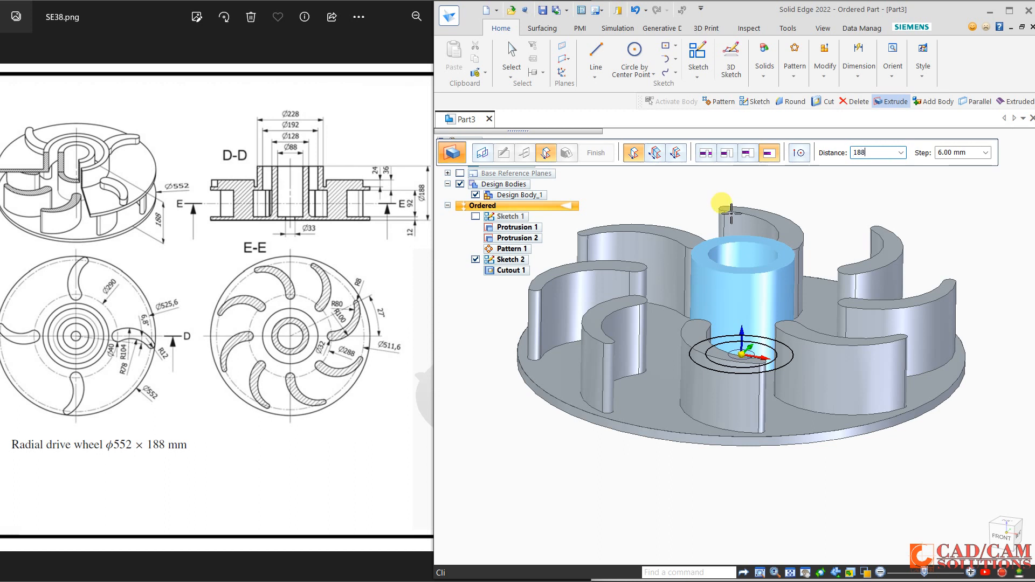
{"action": "key", "text": "Tab"}
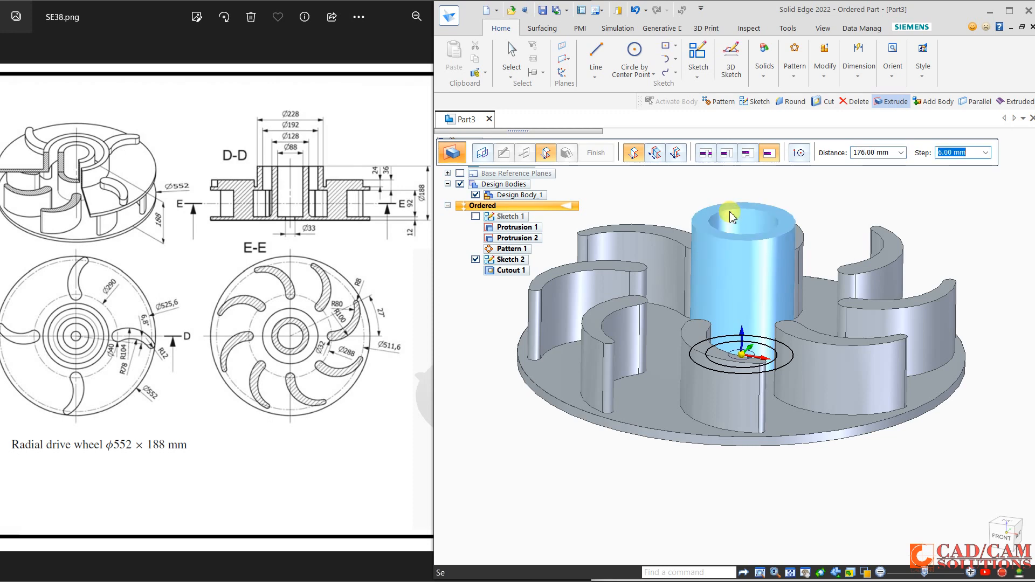
{"action": "left_click", "coordinate": [730, 215]}
{"action": "middle_click_drag", "start_coordinate": [729, 213], "coordinate": [676, 212]}
{"action": "left_click", "coordinate": [596, 153]}
{"action": "scroll", "coordinate": [712, 291], "scroll_direction": "down", "scroll_amount": 3}
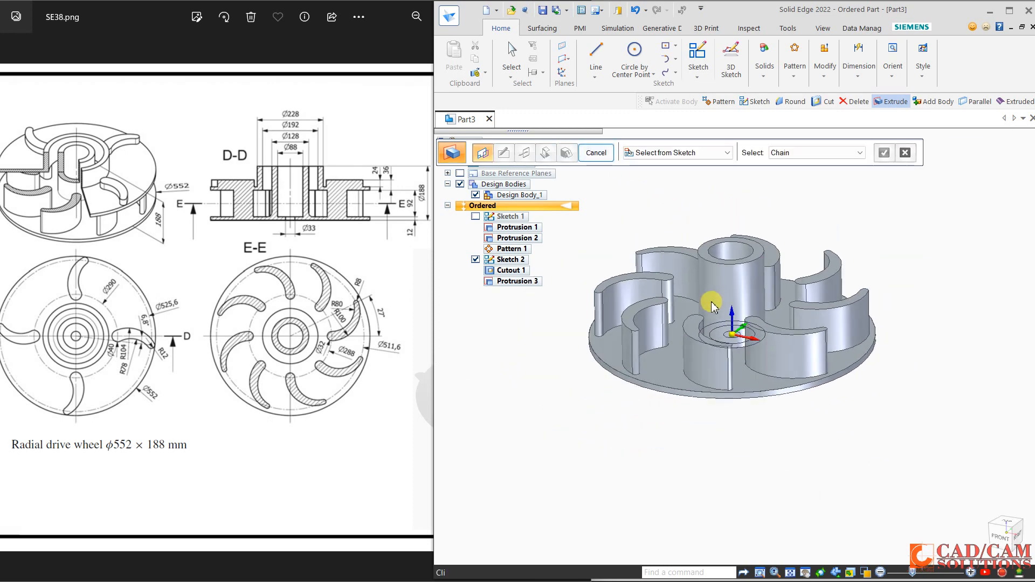
{"action": "left_click", "coordinate": [601, 155]}
- Hide the sketch containing the hub circles
{"action": "middle_click_drag", "start_coordinate": [664, 208], "coordinate": [629, 215]}
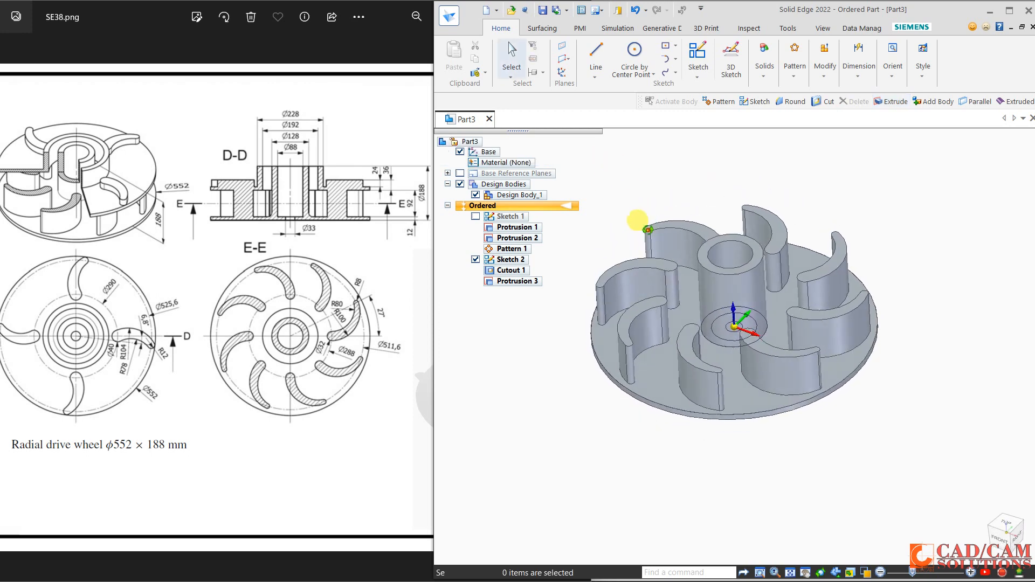
{"action": "left_click", "coordinate": [475, 259]}
{"action": "mouse_move", "coordinate": [527, 296]}
{"action": "middle_mouse_down"}
{"action": "mouse_move", "coordinate": [523, 334]}
{"action": "mouse_move", "coordinate": [541, 297]}
{"action": "mouse_move", "coordinate": [545, 428]}
{"action": "mouse_move", "coordinate": [541, 340]}
{"action": "mouse_move", "coordinate": [544, 365]}
{"action": "middle_mouse_up"}
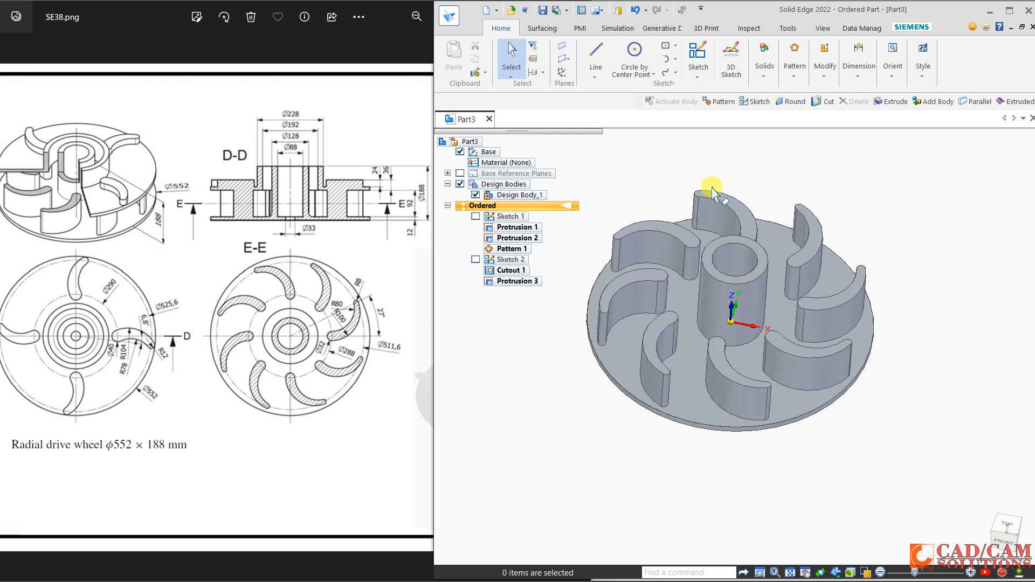
- Add a new part body to the model, keeping the default body names
{"action": "left_click", "coordinate": [771, 85]}
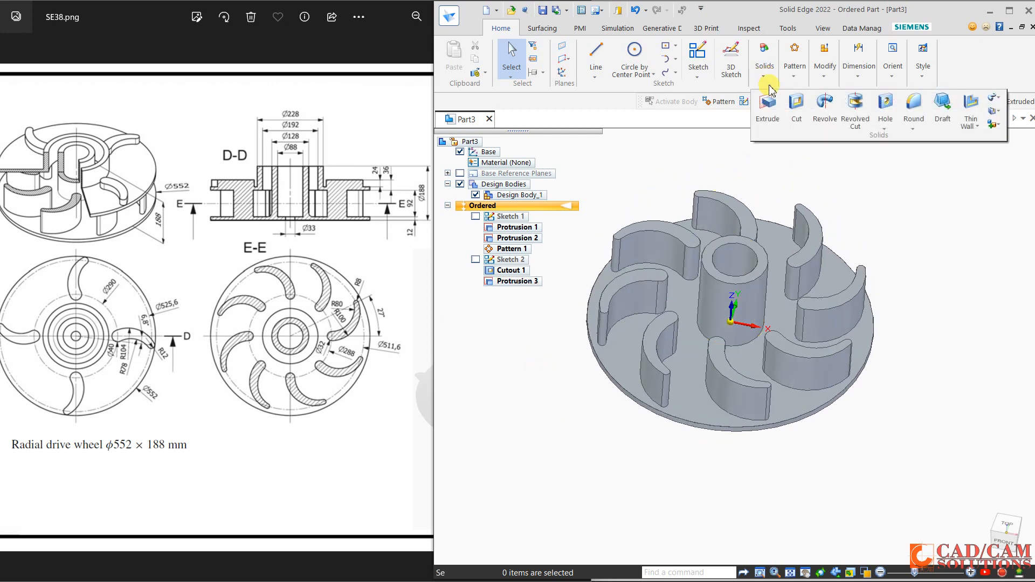
{"action": "left_click", "coordinate": [998, 129]}
{"action": "left_click", "coordinate": [974, 138]}
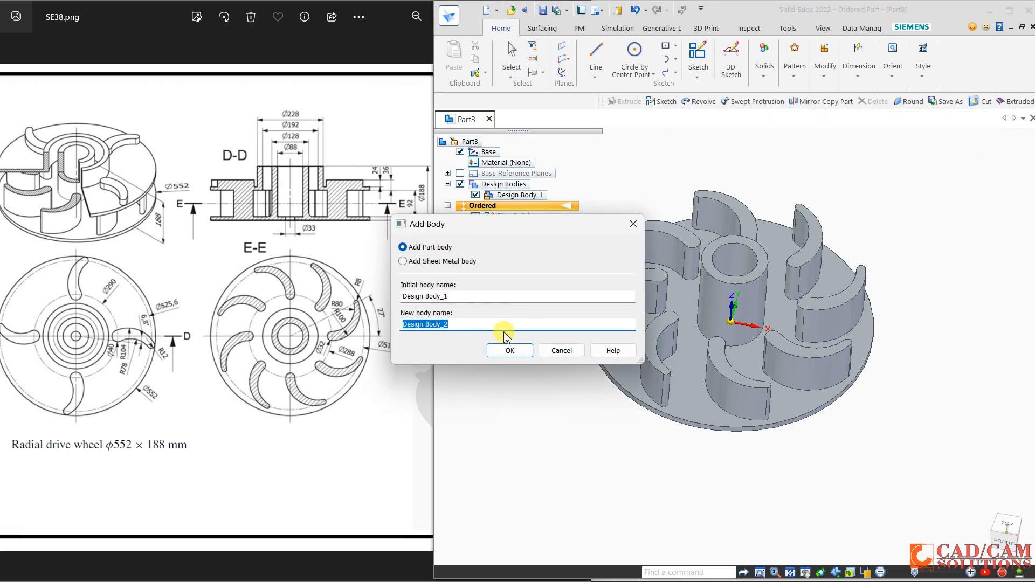
{"action": "left_click", "coordinate": [511, 352]}
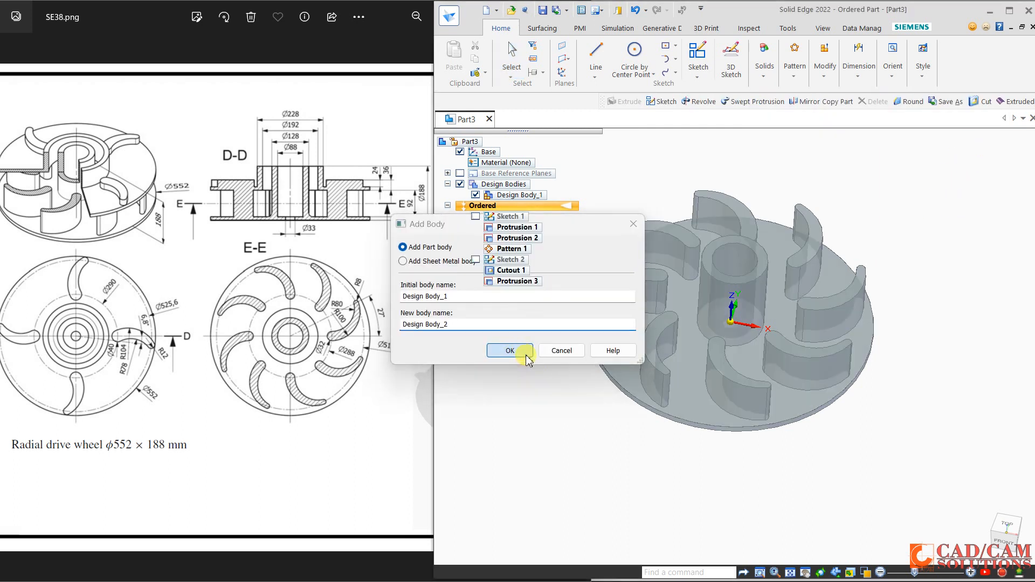
- Start a new sketch on the top face of a blade and project the disc's outer edge into it
{"action": "left_click", "coordinate": [698, 61]}
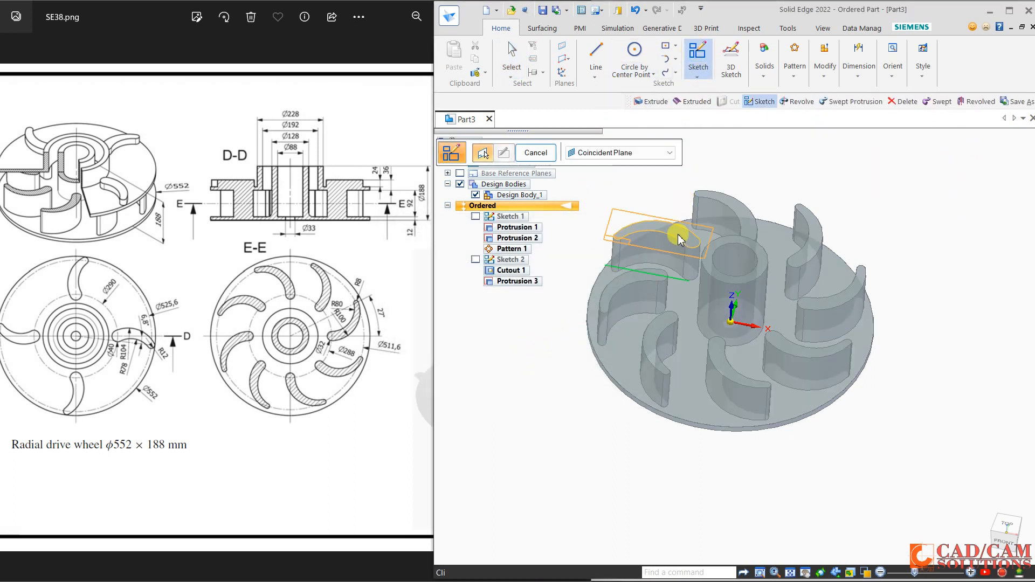
{"action": "left_click", "coordinate": [678, 239]}
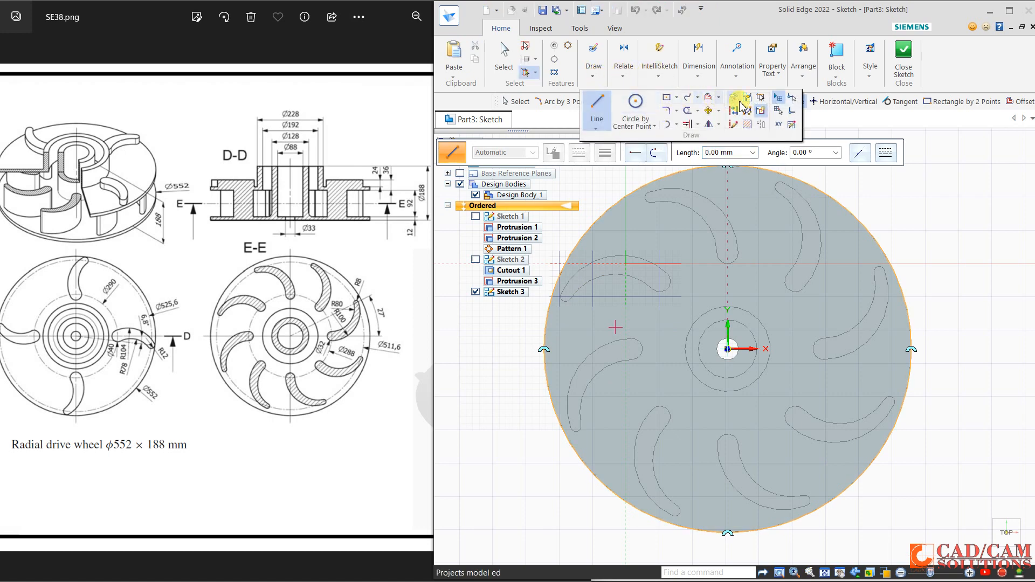
{"action": "key", "text": "Escape"}
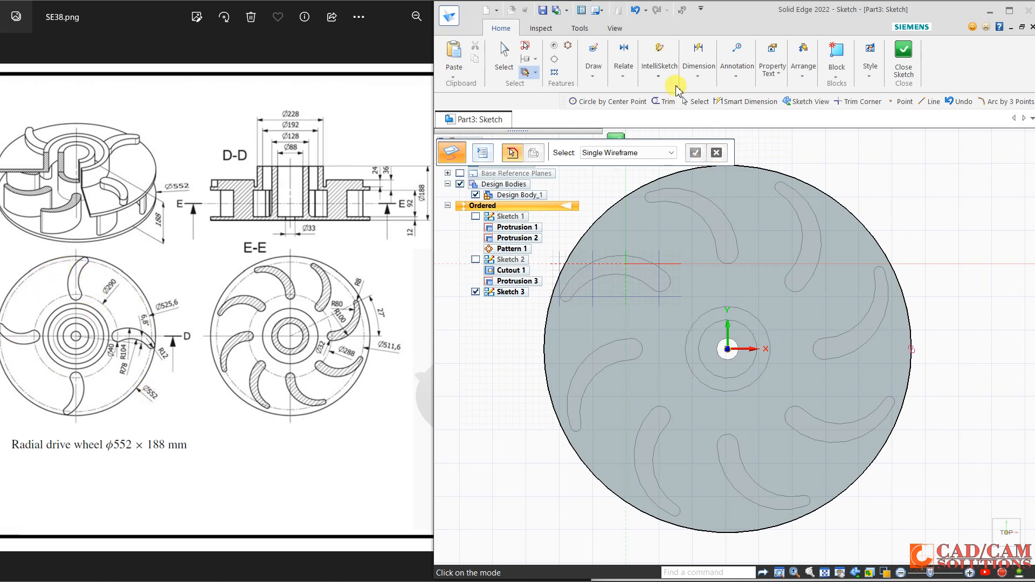
- Sketch two circles with diameters of 525.6 and 290 mm centred on the disc's origin
{"action": "left_click", "coordinate": [594, 73]}
{"action": "left_click", "coordinate": [635, 106]}
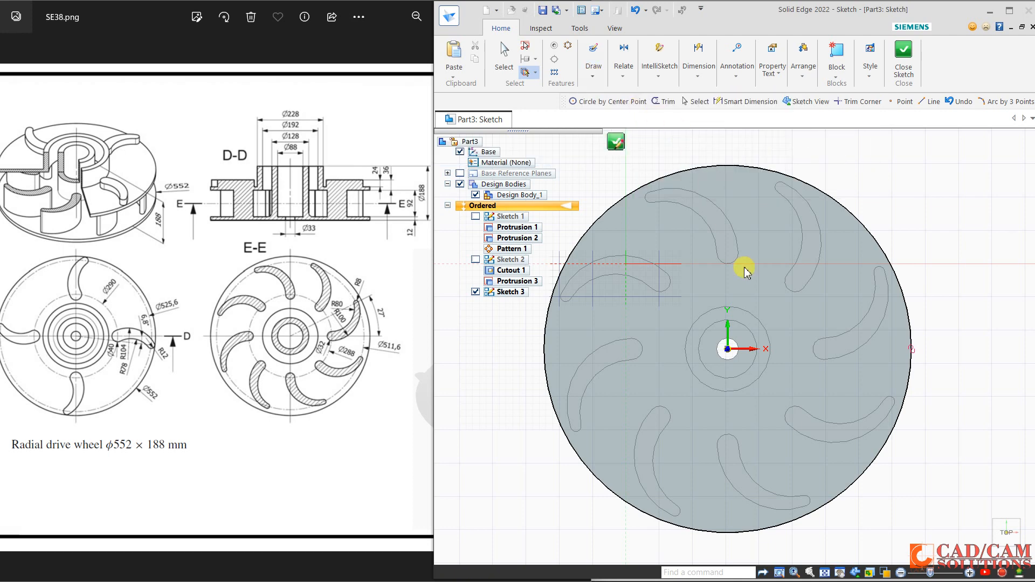
{"action": "left_click", "coordinate": [727, 349]}
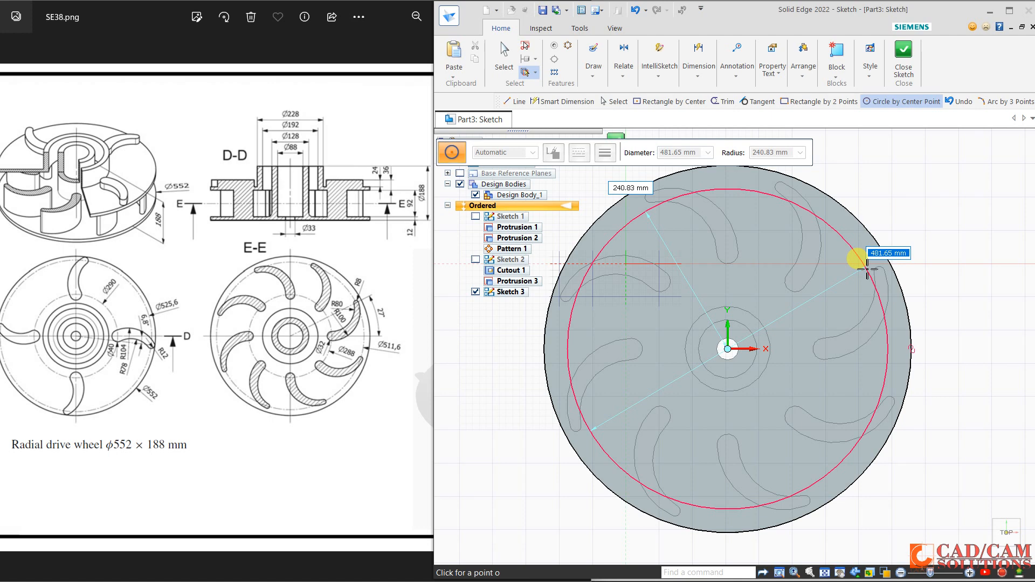
{"action": "type", "text": "2"}
{"action": "key", "text": "BackSpace"}
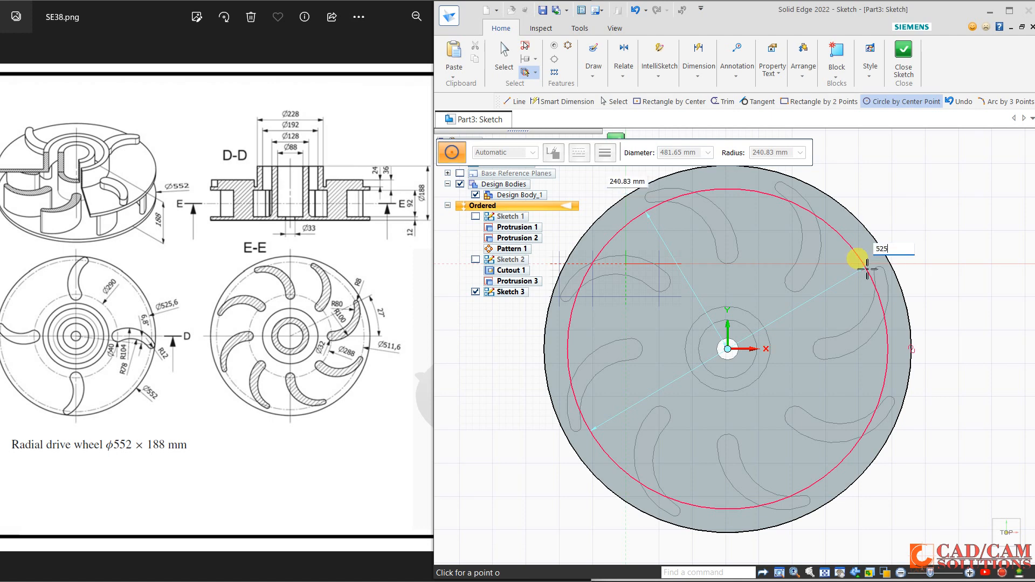
{"action": "type", "text": "525.6"}
{"action": "key", "text": "Return"}
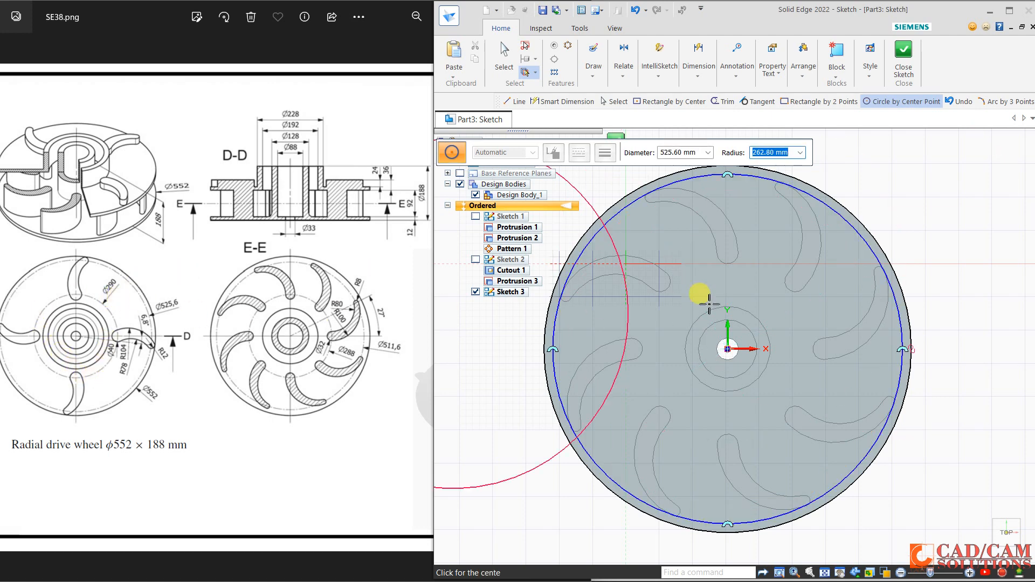
{"action": "left_click", "coordinate": [728, 349]}
{"action": "type", "text": "290"}
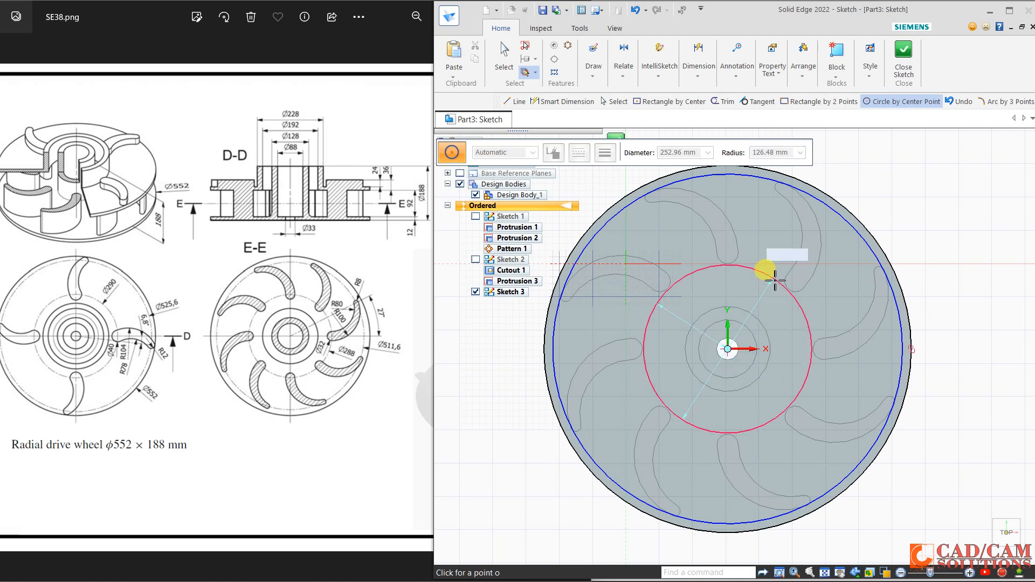
{"action": "key", "text": "Return"}
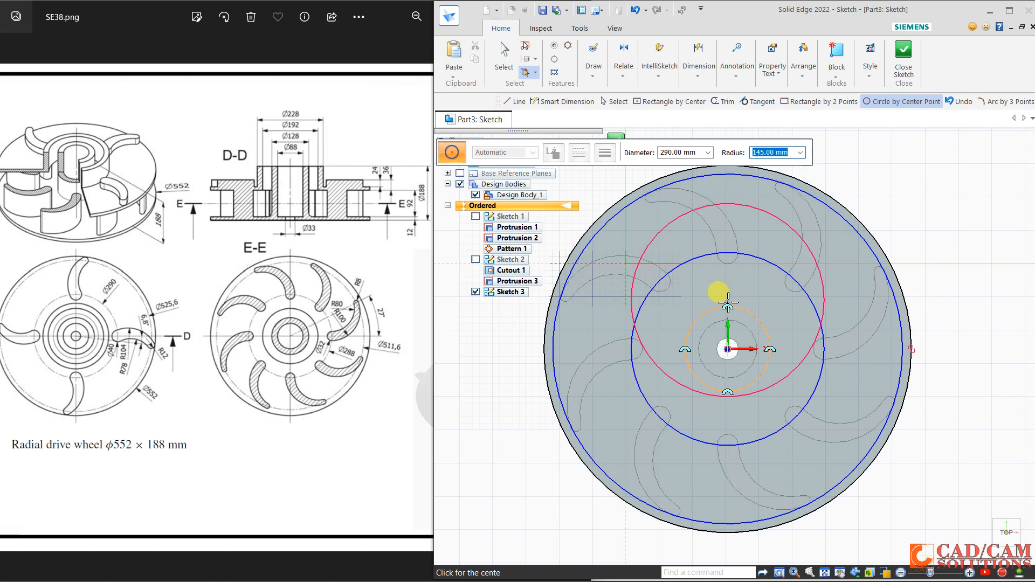
{"action": "right_click", "coordinate": [722, 324]}
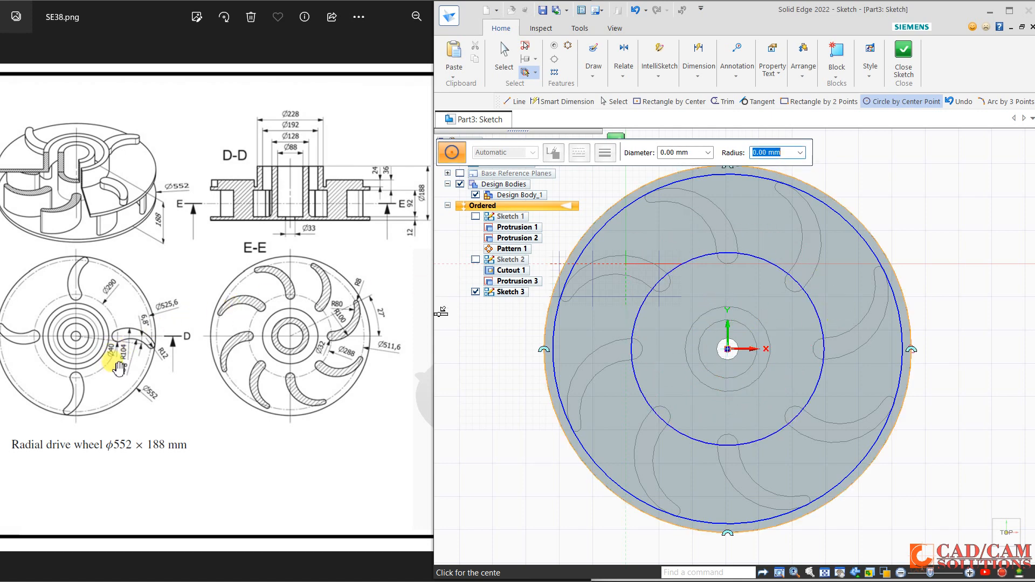
- Sketch a 40 mm diameter circle centred where the 290 mm circle crosses the positive X axis
{"action": "left_click", "coordinate": [826, 349]}
{"action": "type", "text": "4"}
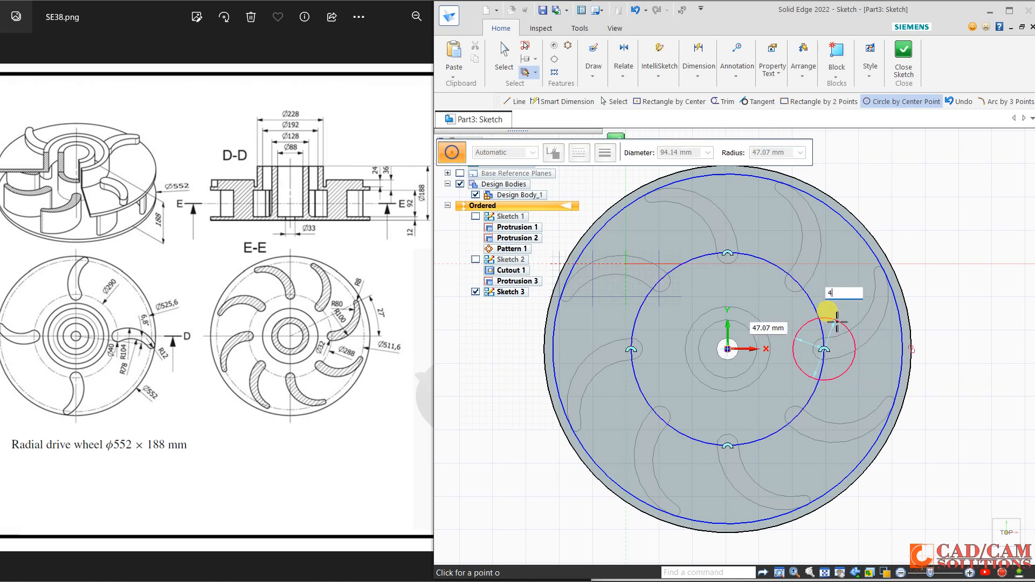
{"action": "type", "text": "0"}
{"action": "key", "text": "Return"}
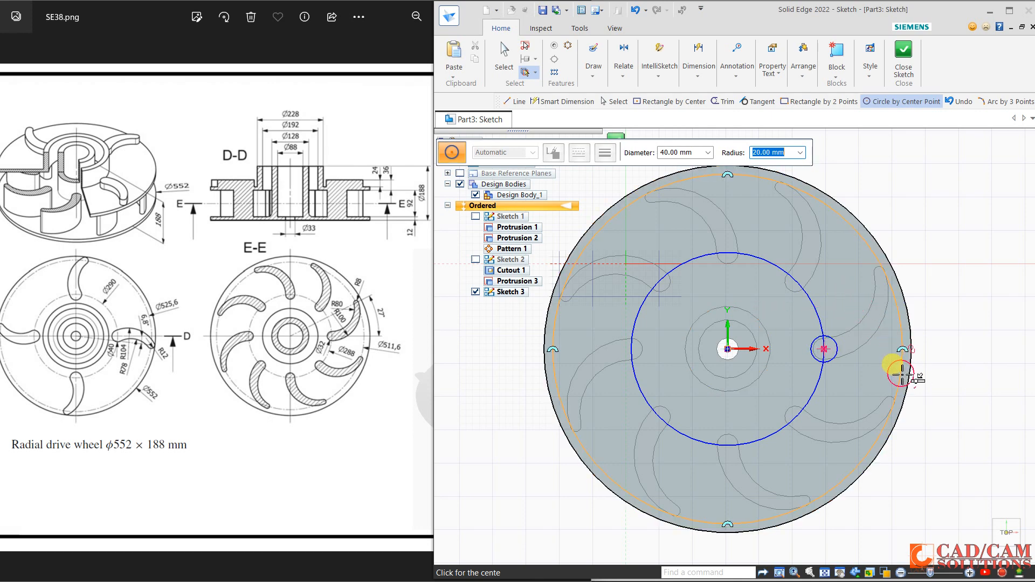
- Sketch a 24 mm diameter circle centred on the 525.6 mm circle, slightly below the positive X axis
{"action": "type", "text": "0"}
{"action": "key", "text": "Return"}
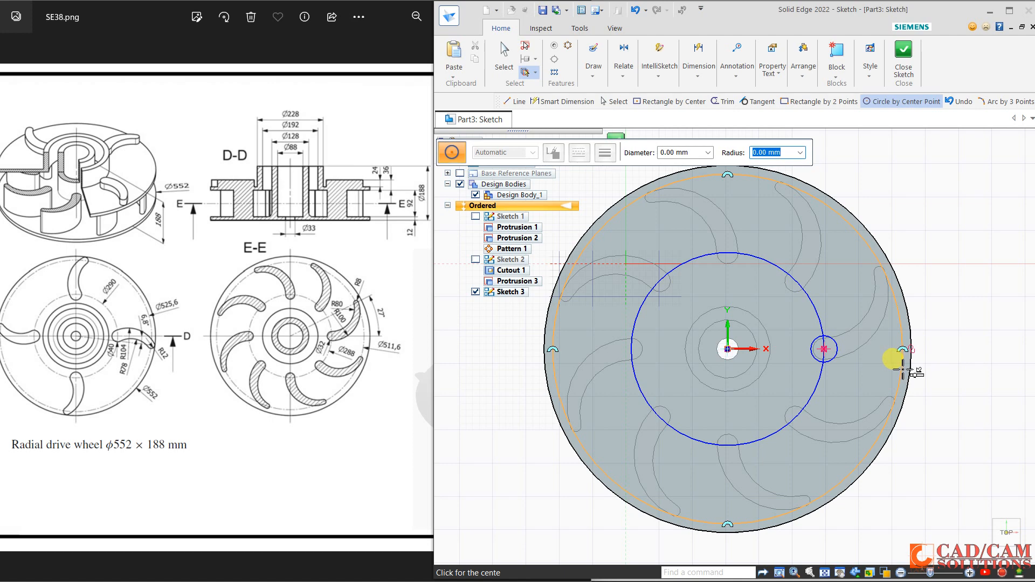
{"action": "left_click", "coordinate": [903, 370]}
{"action": "type", "text": "24"}
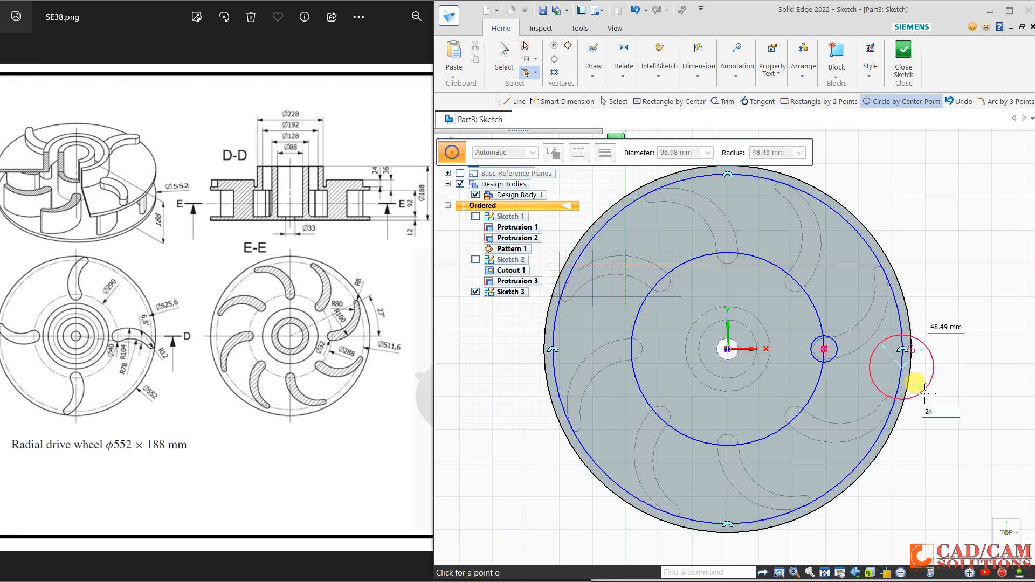
{"action": "key", "text": "Return"}
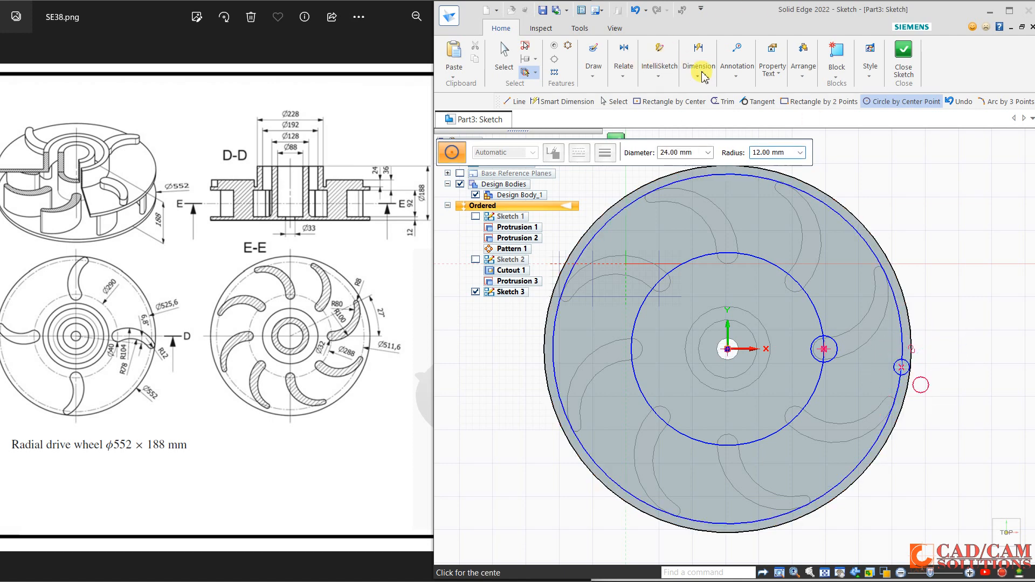
- Dimension the diameters of the two large concentric circles centred on the disc's origin
{"action": "left_click", "coordinate": [702, 76]}
{"action": "left_click", "coordinate": [703, 105]}
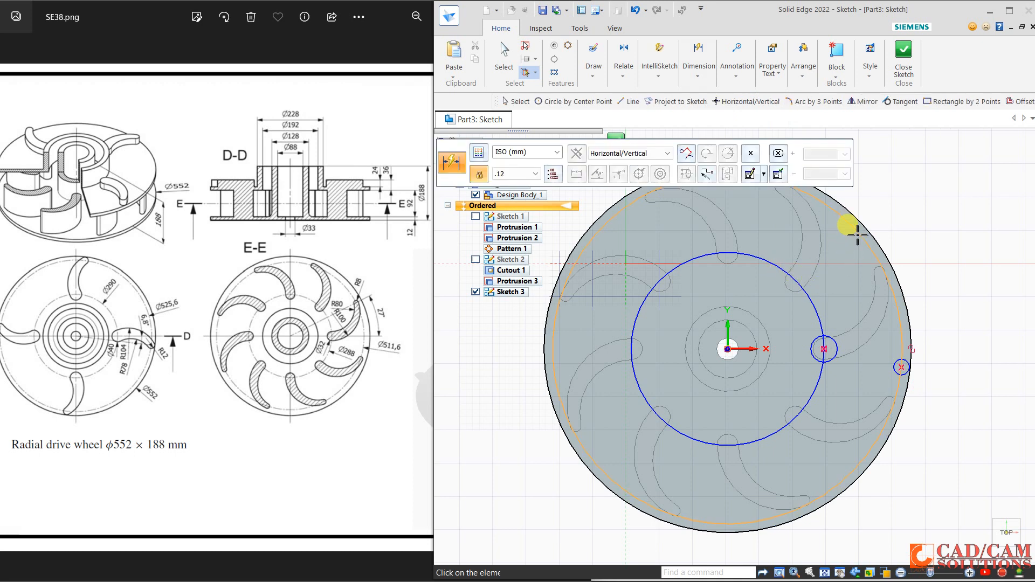
{"action": "left_click", "coordinate": [841, 216]}
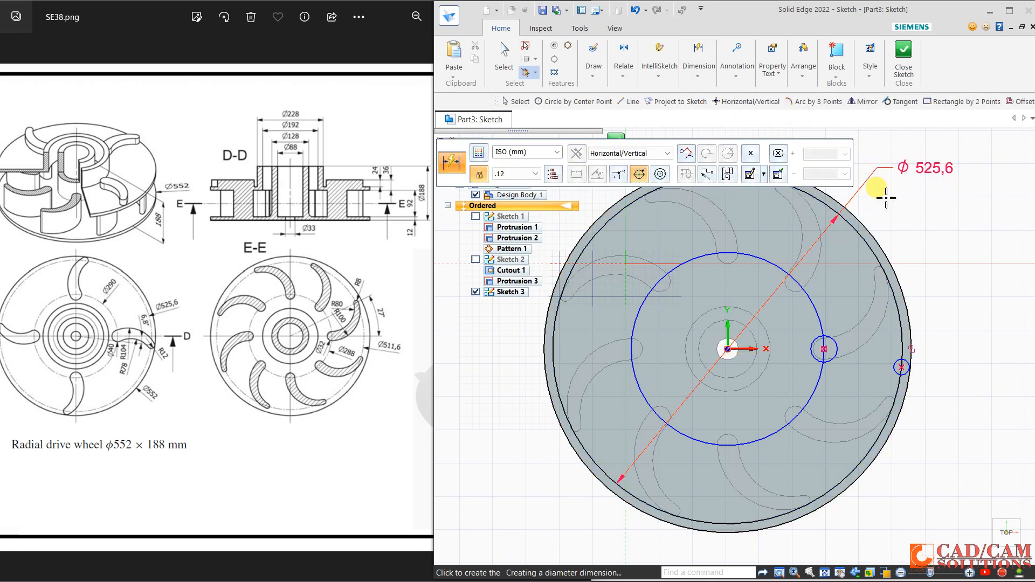
{"action": "left_click", "coordinate": [886, 198]}
{"action": "left_click", "coordinate": [805, 292]}
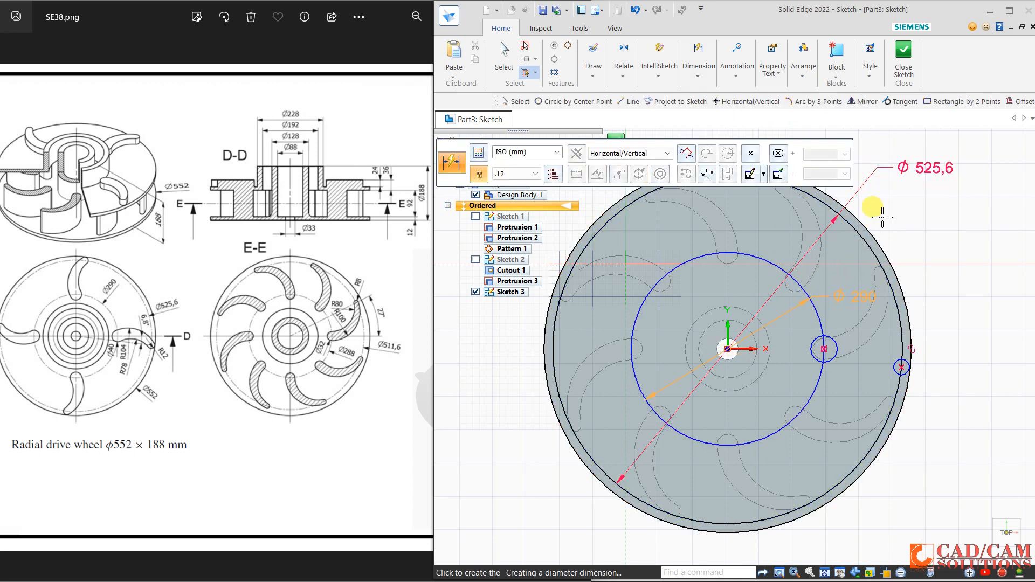
{"action": "left_click", "coordinate": [886, 222]}
{"action": "right_click", "coordinate": [911, 221]}
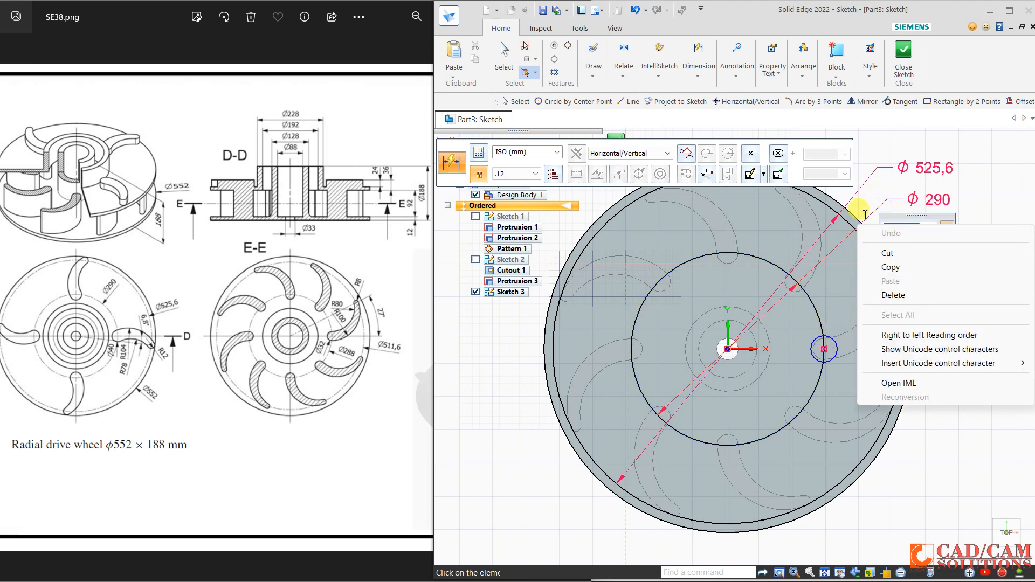
{"action": "right_click", "coordinate": [878, 163]}
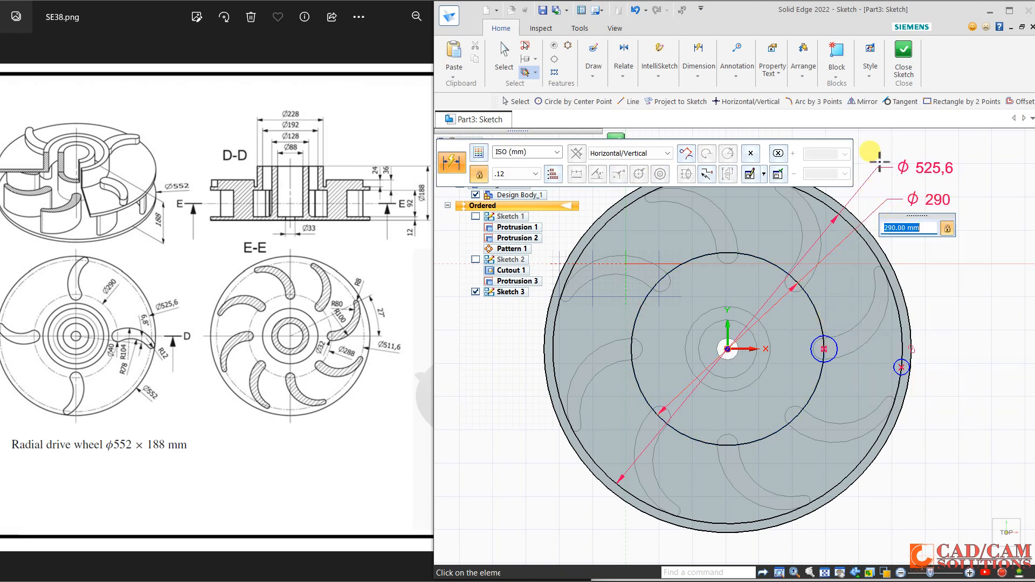
- Dimension the diameters of the two small circles at the vane's inner and outer ends
{"action": "left_click", "coordinate": [824, 336]}
{"action": "left_click", "coordinate": [888, 232]}
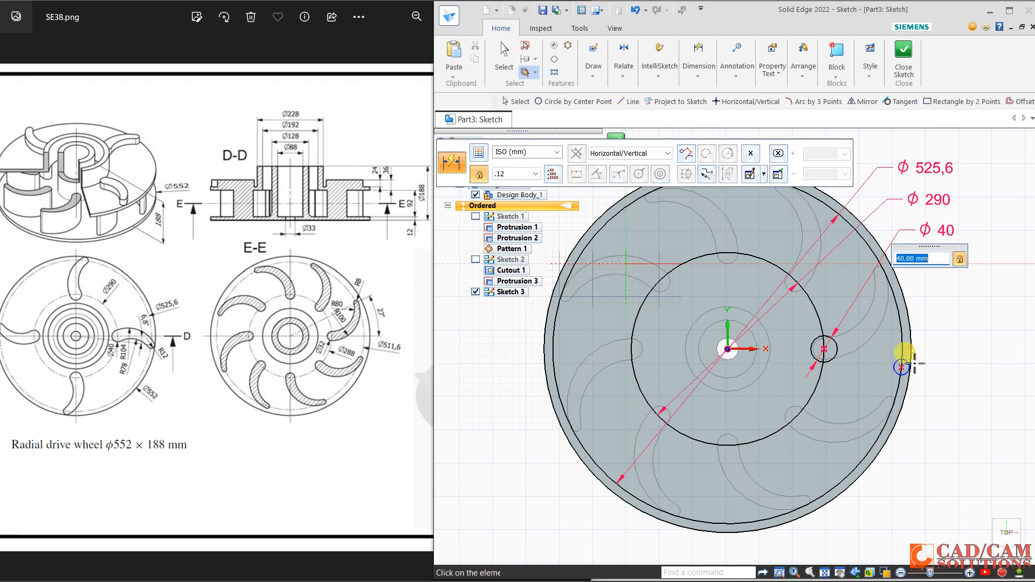
{"action": "left_click", "coordinate": [902, 355]}
{"action": "left_click", "coordinate": [906, 363]}
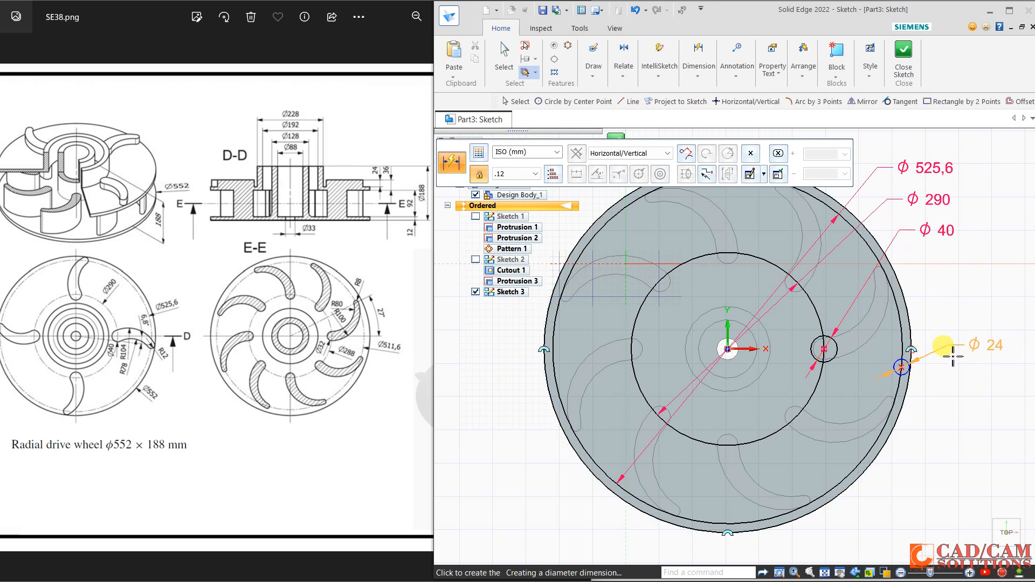
{"action": "left_click", "coordinate": [944, 349]}
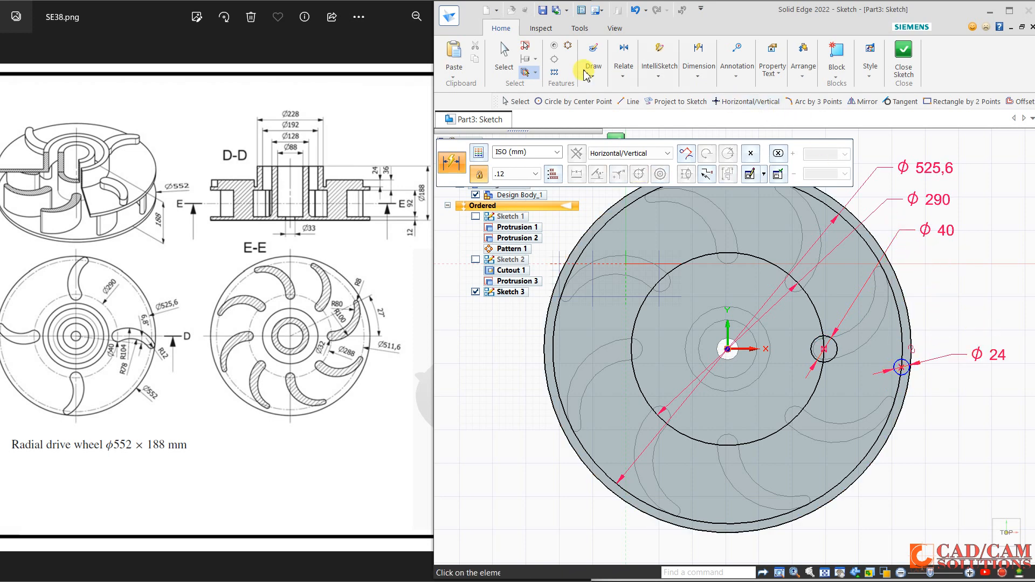
- Draw a line from the disc's origin to the centre of the 24 mm circle
{"action": "left_click", "coordinate": [591, 68]}
{"action": "left_click", "coordinate": [599, 108]}
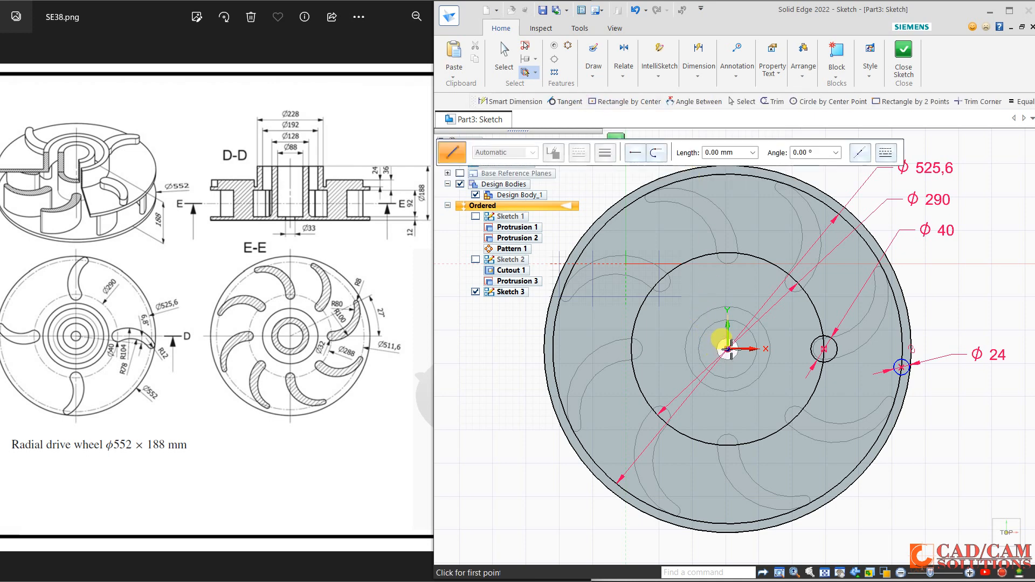
{"action": "left_click", "coordinate": [728, 350]}
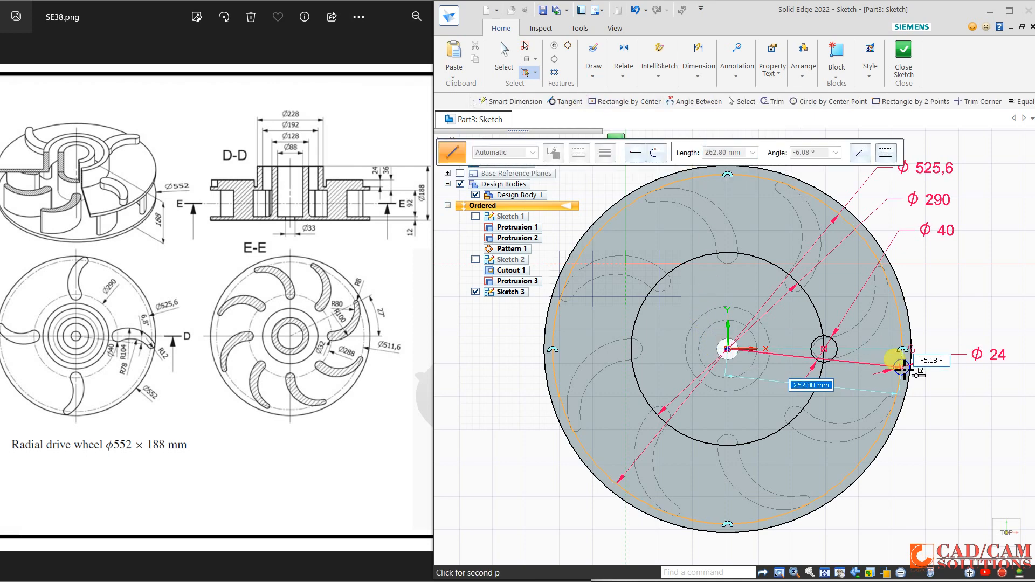
{"action": "left_click", "coordinate": [902, 368]}
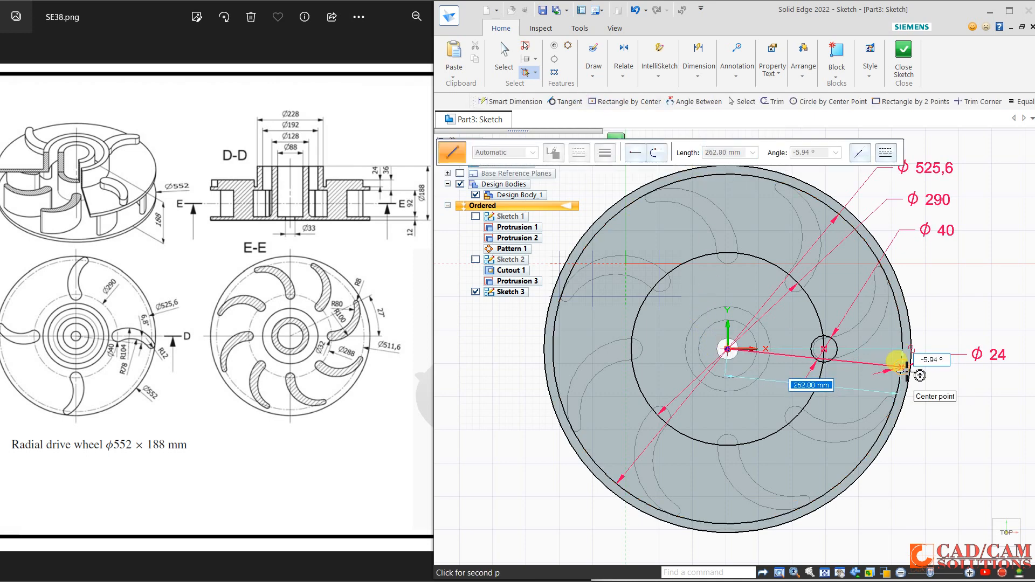
- Add an angle dimension of 6.8° between the X axis and the line to the 24 mm circle's centre
{"action": "left_click", "coordinate": [699, 64]}
{"action": "left_click", "coordinate": [708, 116]}
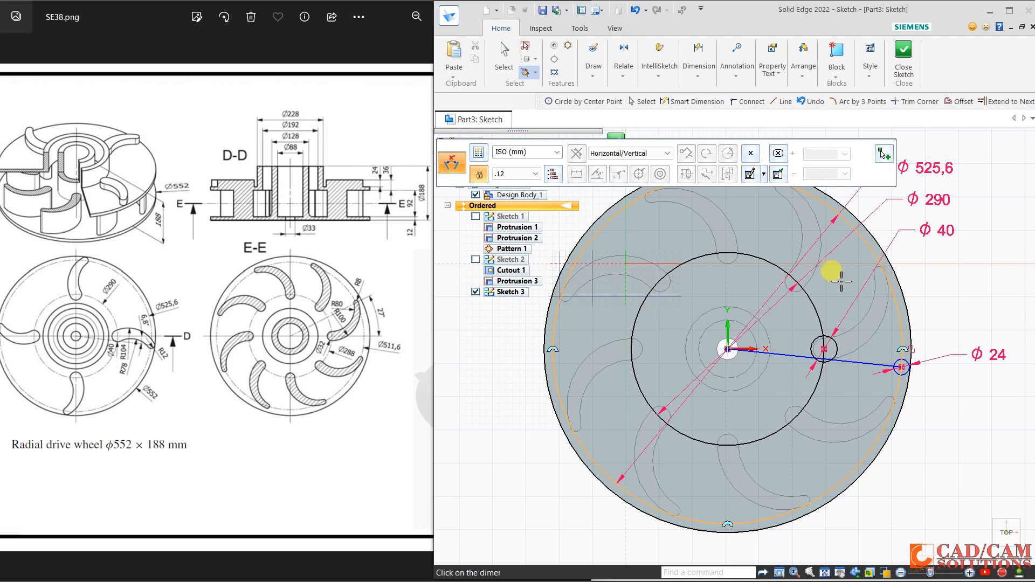
{"action": "left_click", "coordinate": [756, 349]}
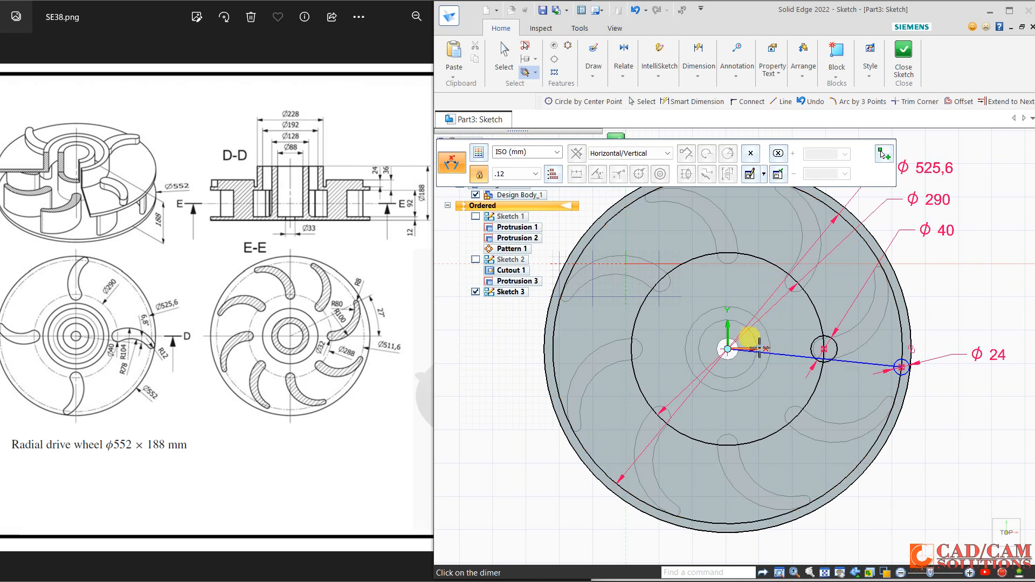
{"action": "scroll", "coordinate": [758, 349], "scroll_direction": "up", "scroll_amount": 1}
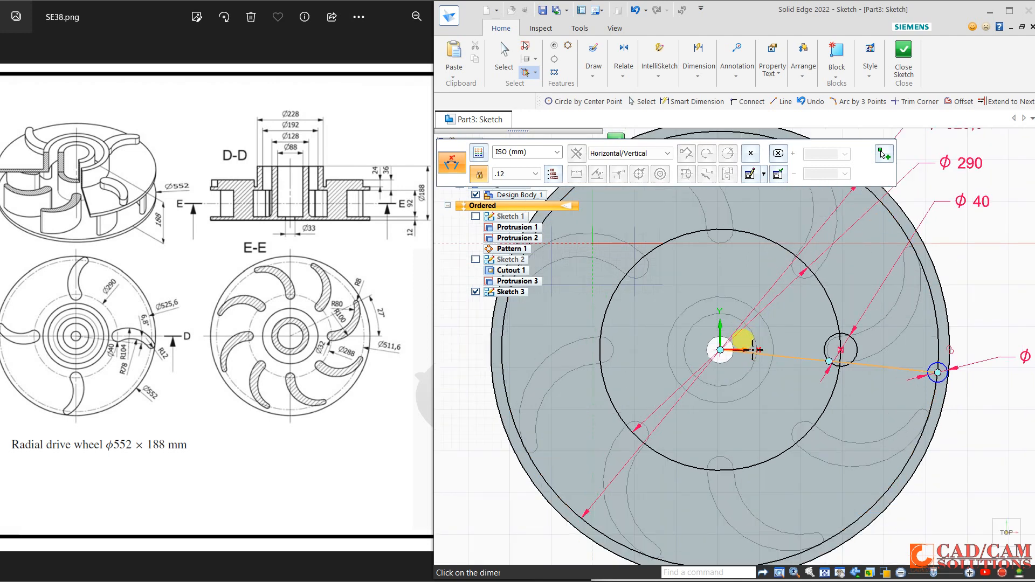
{"action": "left_click", "coordinate": [751, 350]}
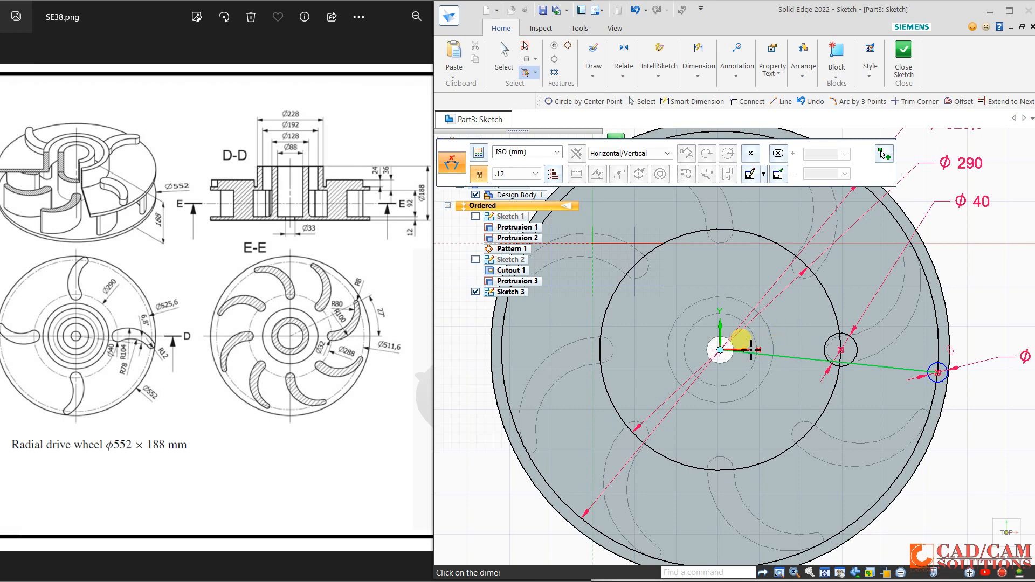
{"action": "left_click", "coordinate": [842, 348]}
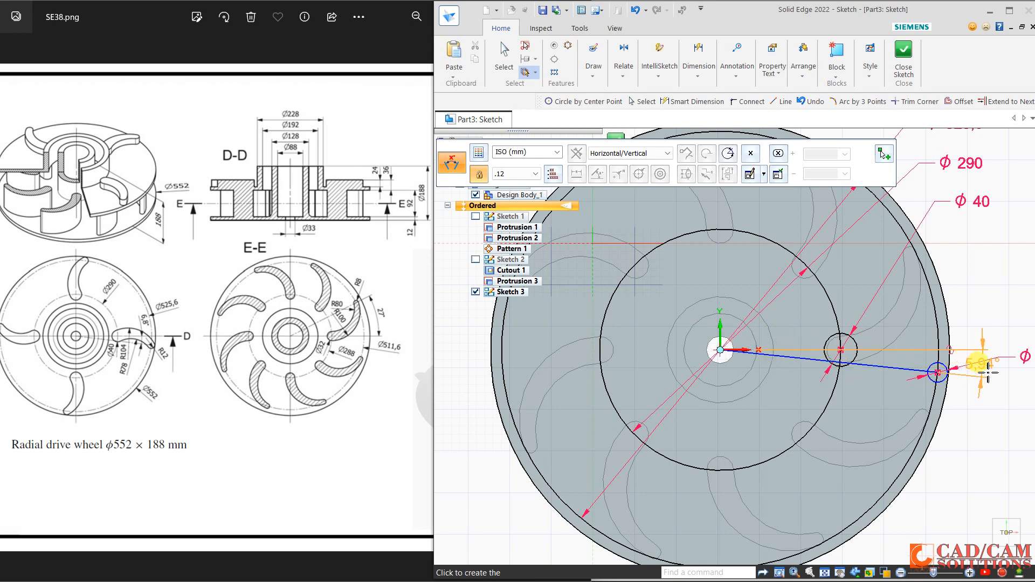
{"action": "left_click", "coordinate": [988, 371]}
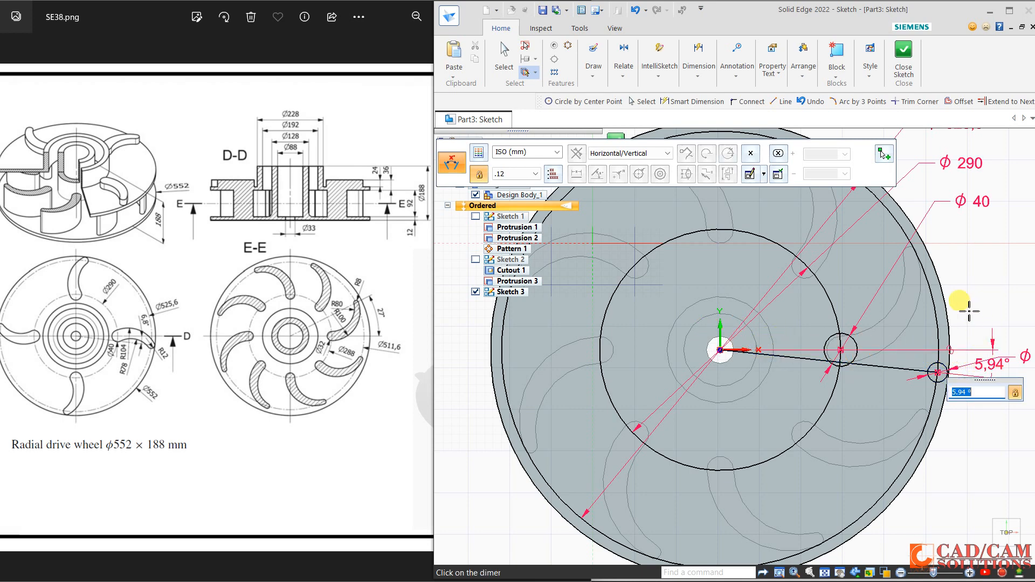
{"action": "type", "text": "6.8"}
{"action": "key", "text": "Return"}
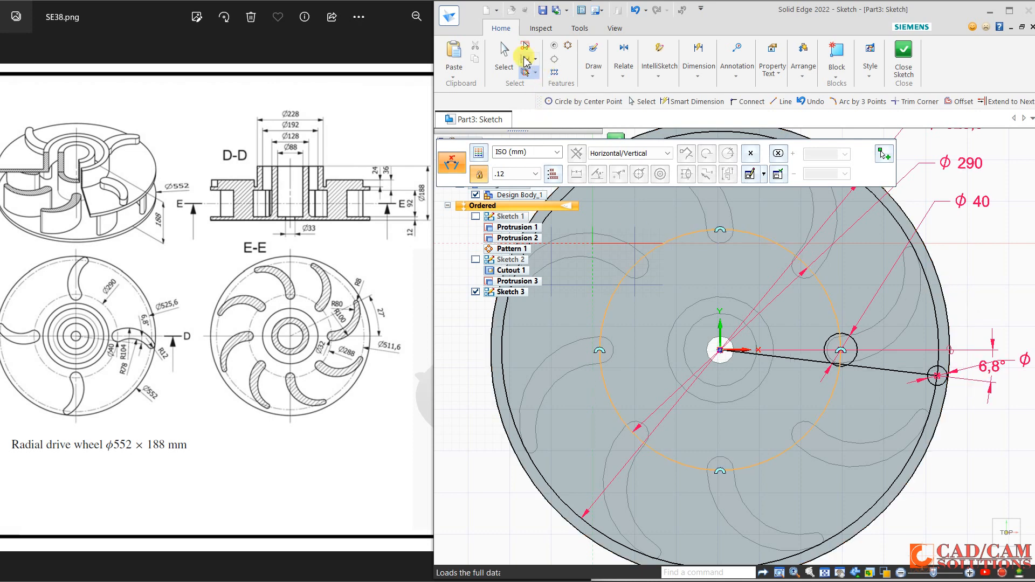
- Convert the angled line from the origin to the 24 mm circle into construction geometry
{"action": "left_click", "coordinate": [506, 54]}
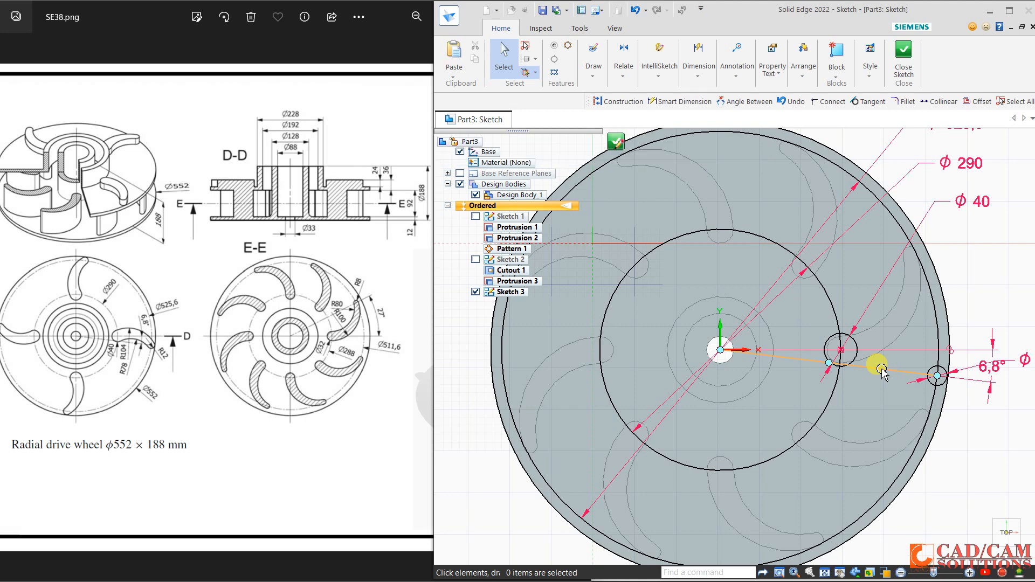
{"action": "left_click", "coordinate": [913, 363]}
{"action": "left_click", "coordinate": [940, 334]}
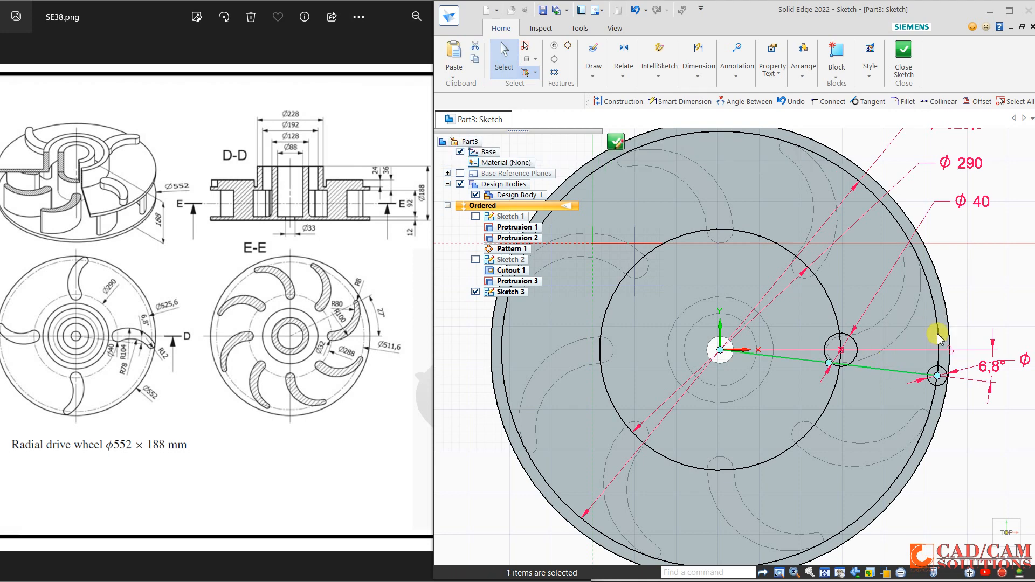
{"action": "right_click_drag", "start_coordinate": [839, 327], "coordinate": [980, 338]}
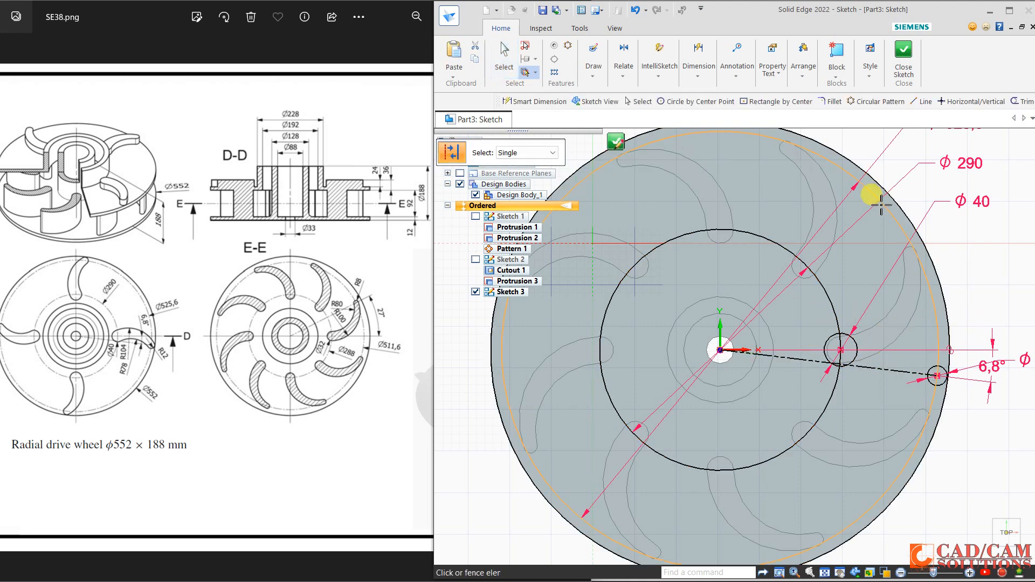
- Sketch two overlapping circles below the angled construction line, about 225.5 mm and 208 mm in diameter, for the vane's curved sides
{"action": "left_click", "coordinate": [621, 74]}
{"action": "left_click", "coordinate": [601, 75]}
{"action": "left_click", "coordinate": [680, 116]}
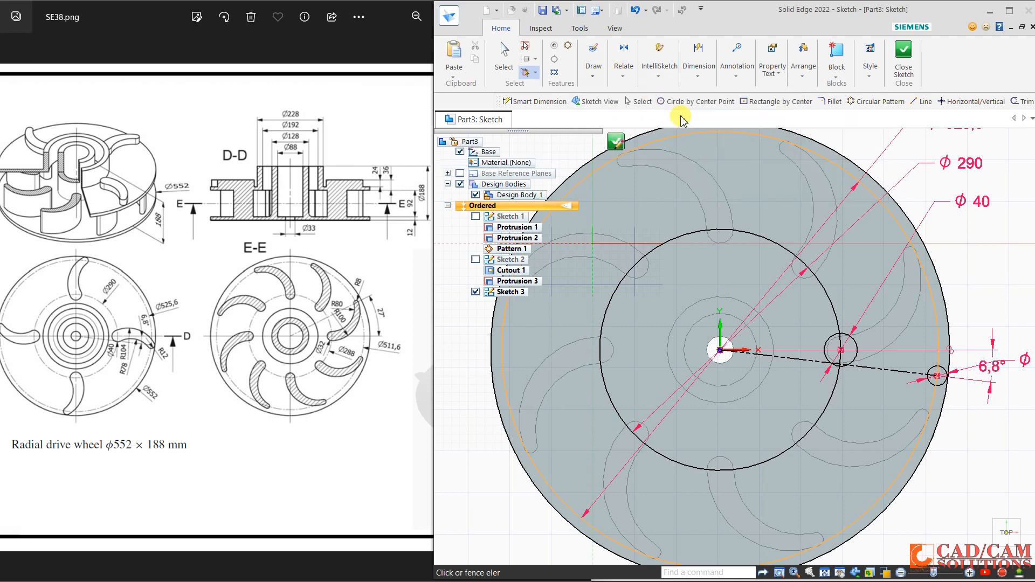
{"action": "left_click", "coordinate": [865, 409]}
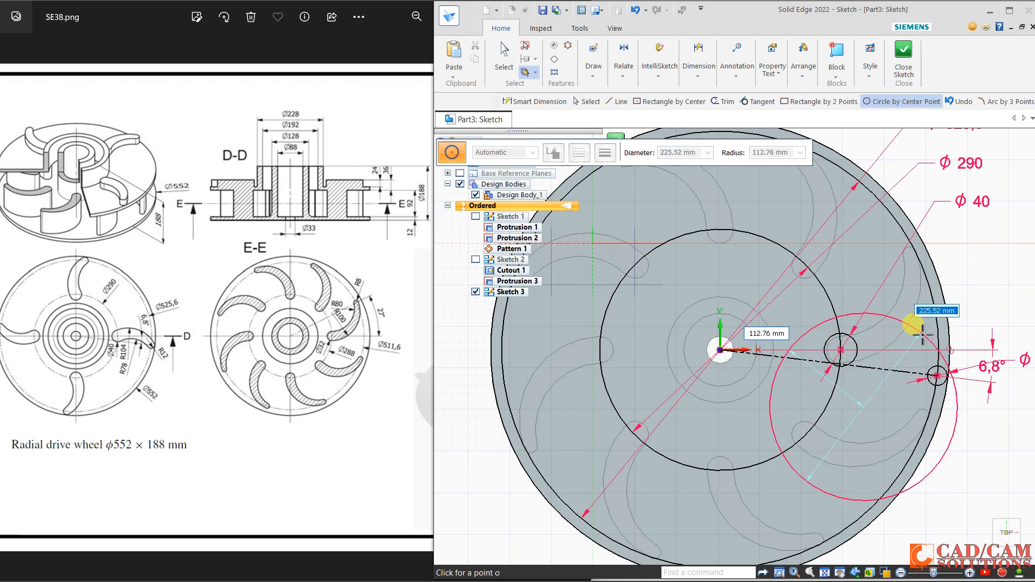
{"action": "left_click", "coordinate": [923, 334]}
{"action": "left_click", "coordinate": [841, 458]}
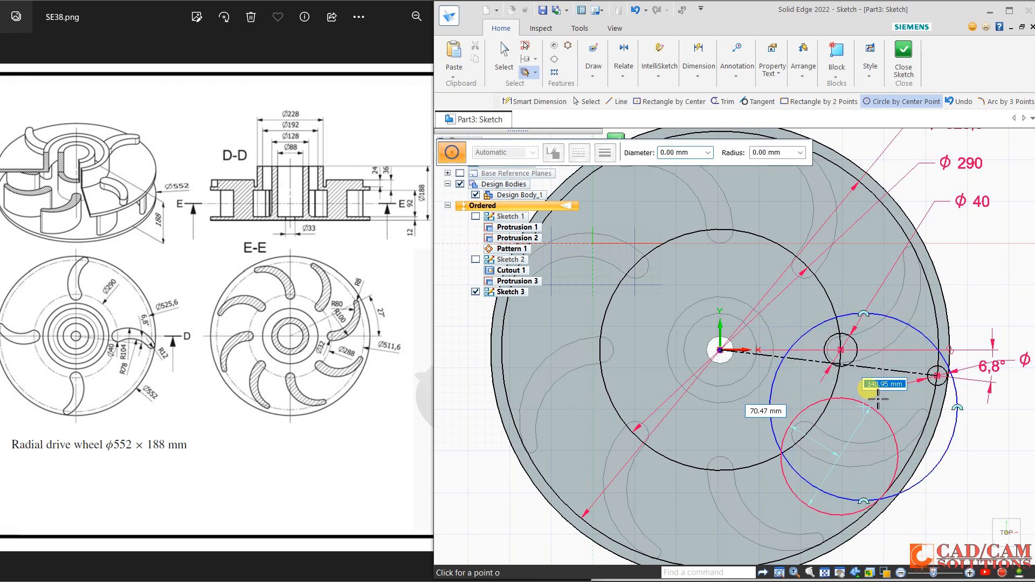
{"action": "left_click", "coordinate": [889, 385]}
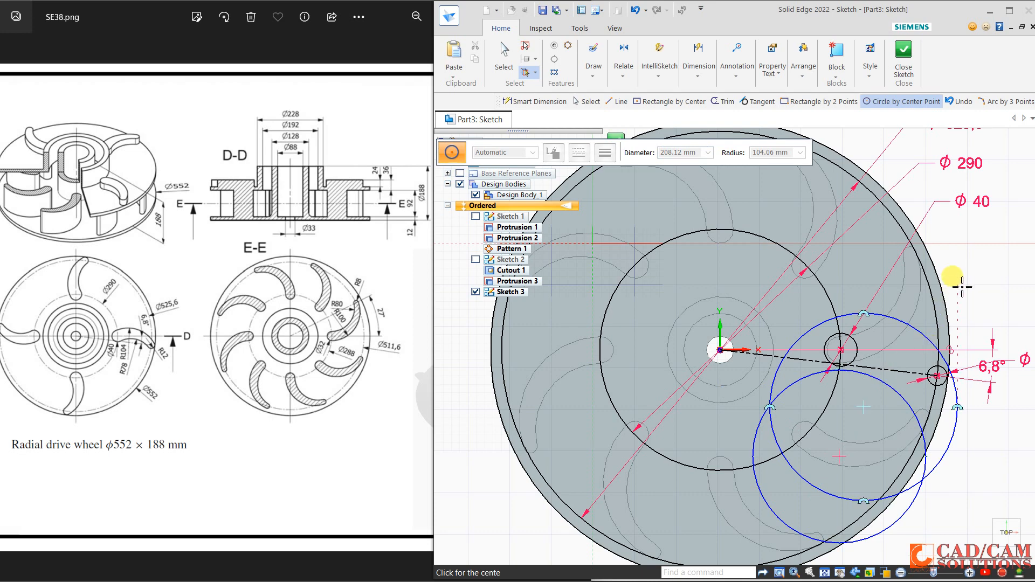
- Make the larger of the two overlapping circles tangent to both the 40 mm and 24 mm circles
{"action": "left_click", "coordinate": [632, 76]}
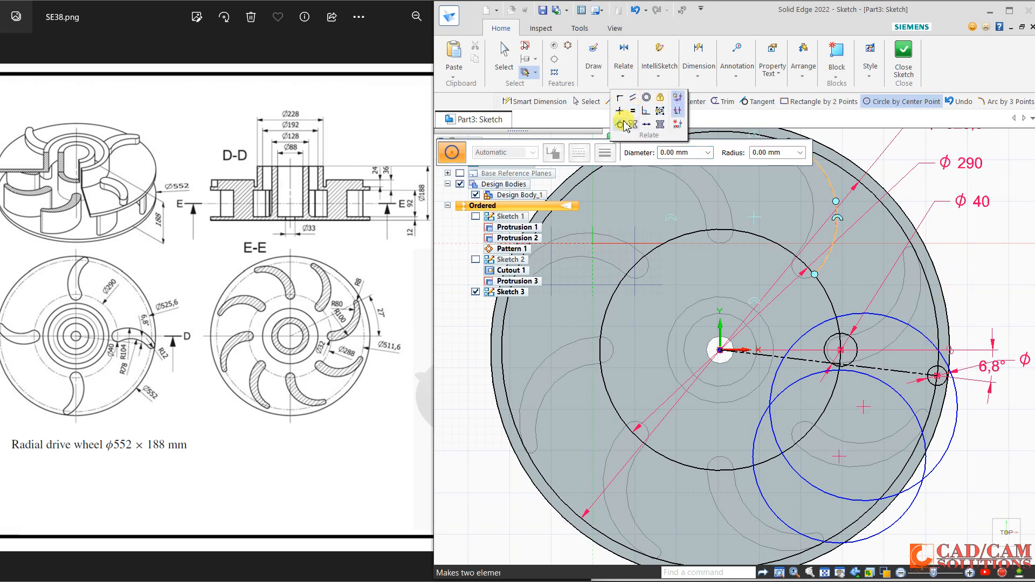
{"action": "left_click", "coordinate": [622, 123]}
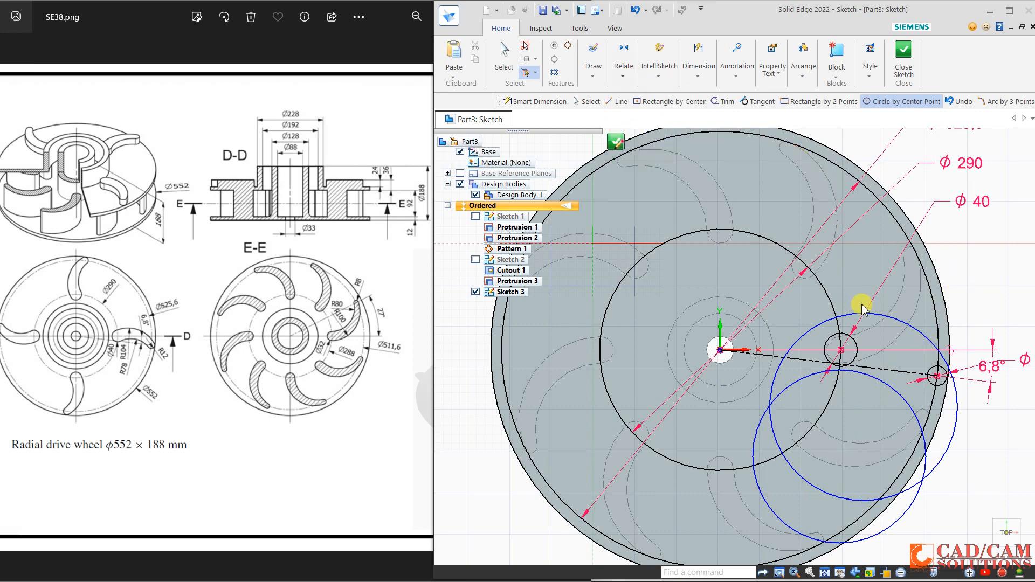
{"action": "left_click", "coordinate": [835, 330]}
{"action": "left_click", "coordinate": [822, 317]}
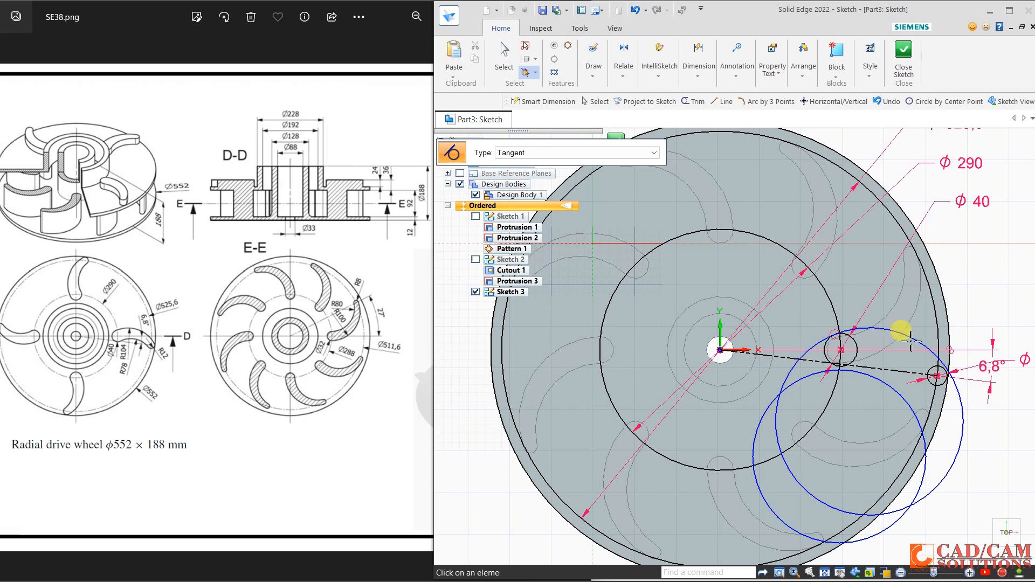
{"action": "left_click", "coordinate": [937, 368]}
{"action": "left_click", "coordinate": [937, 355]}
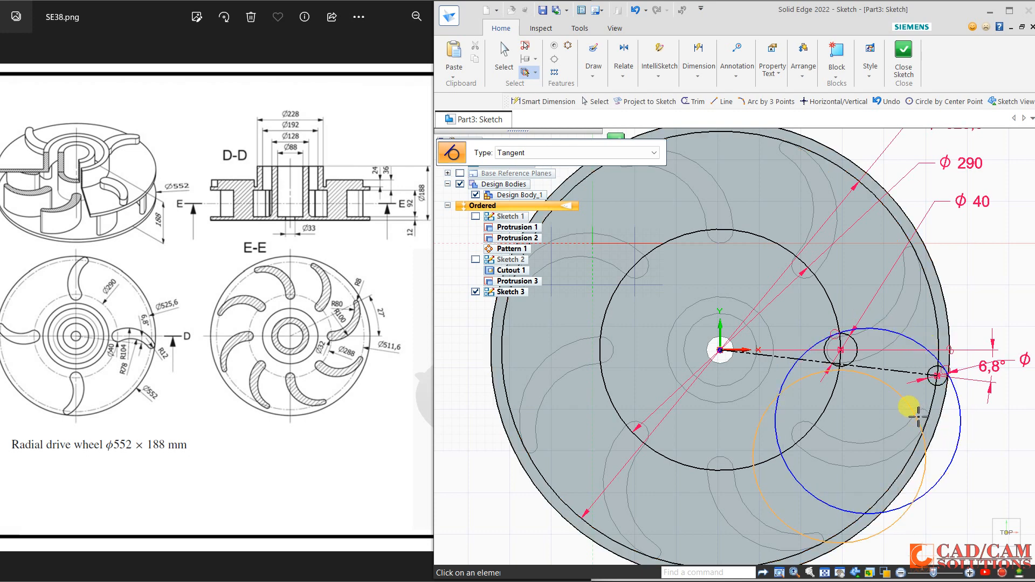
- Make the smaller of the two overlapping circles tangent to the 24 mm circle
{"action": "left_click", "coordinate": [910, 386]}
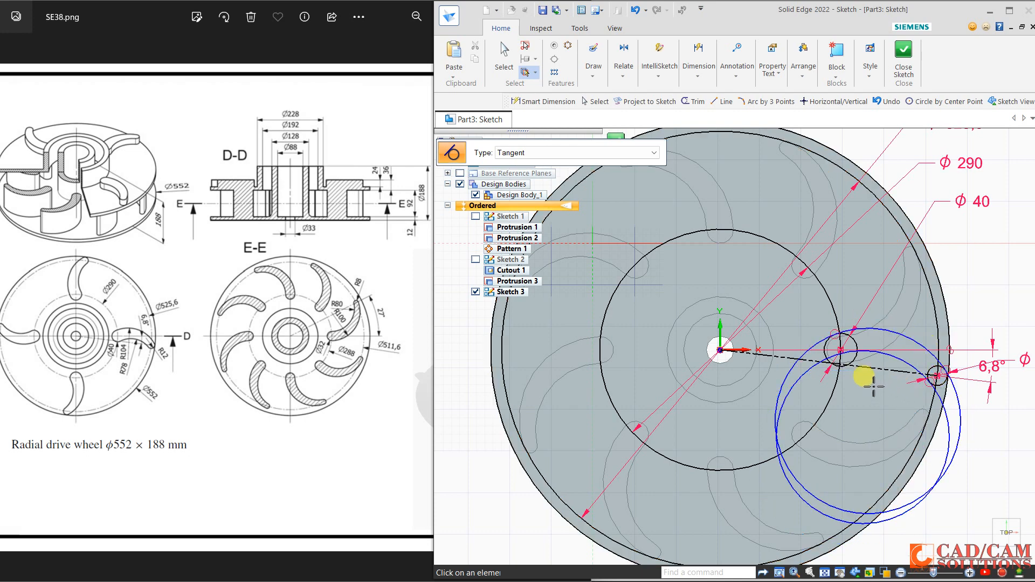
{"action": "left_click", "coordinate": [855, 342]}
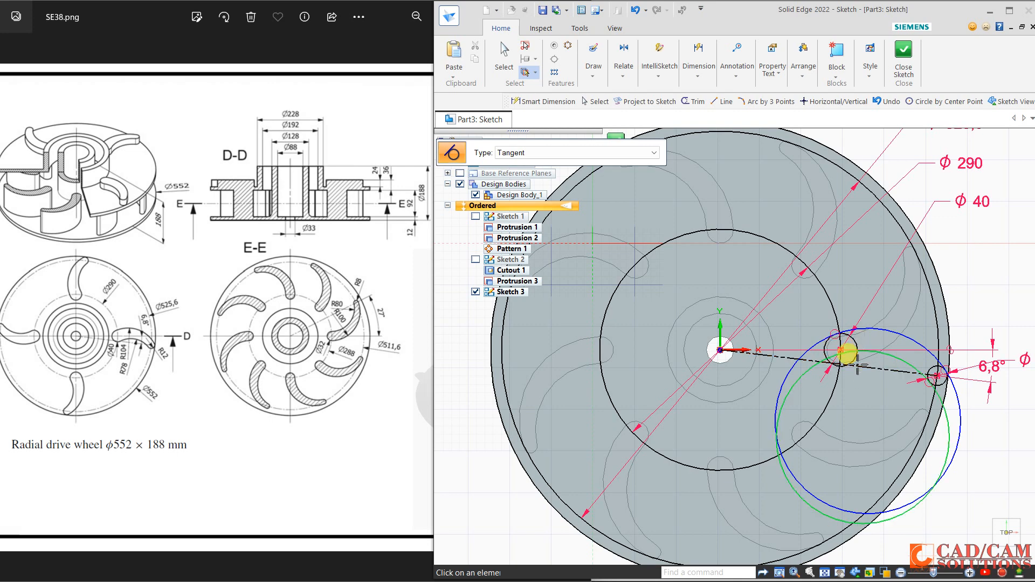
{"action": "left_click", "coordinate": [858, 363]}
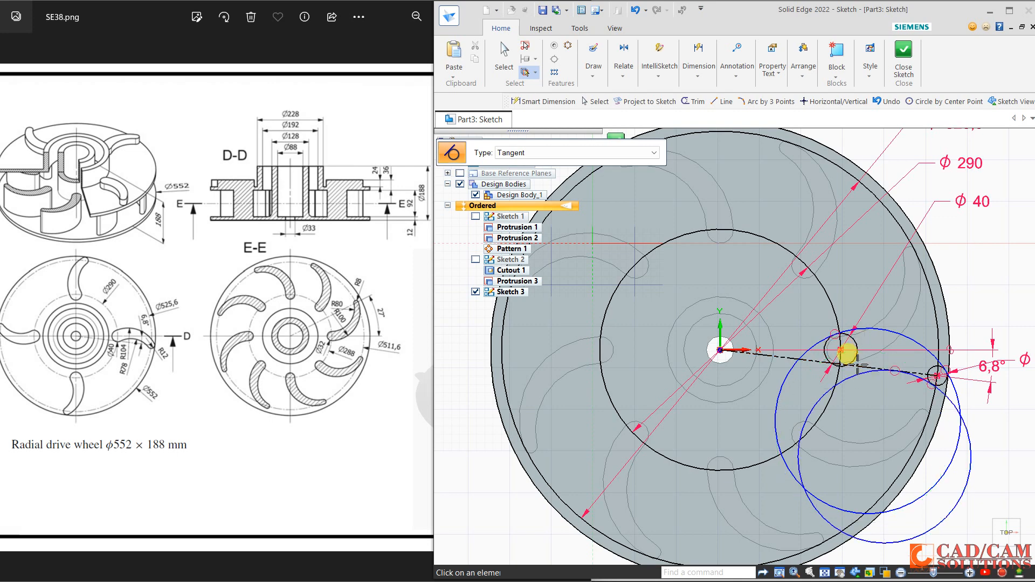
{"action": "left_click", "coordinate": [635, 10]}
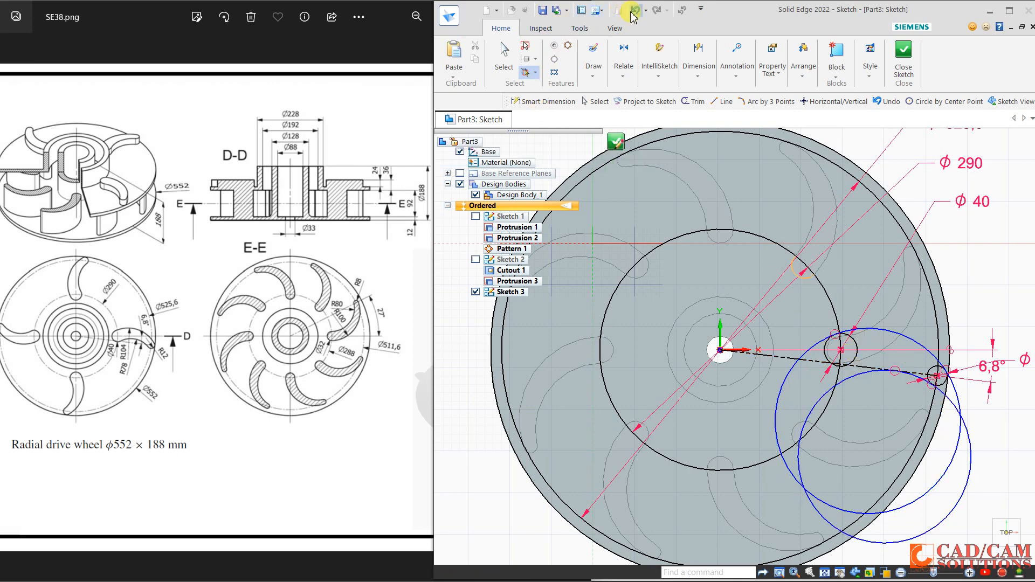
- Make the smaller of the two overlapping circles tangent to the 40 mm circle
{"action": "left_click", "coordinate": [624, 60]}
{"action": "left_click", "coordinate": [625, 115]}
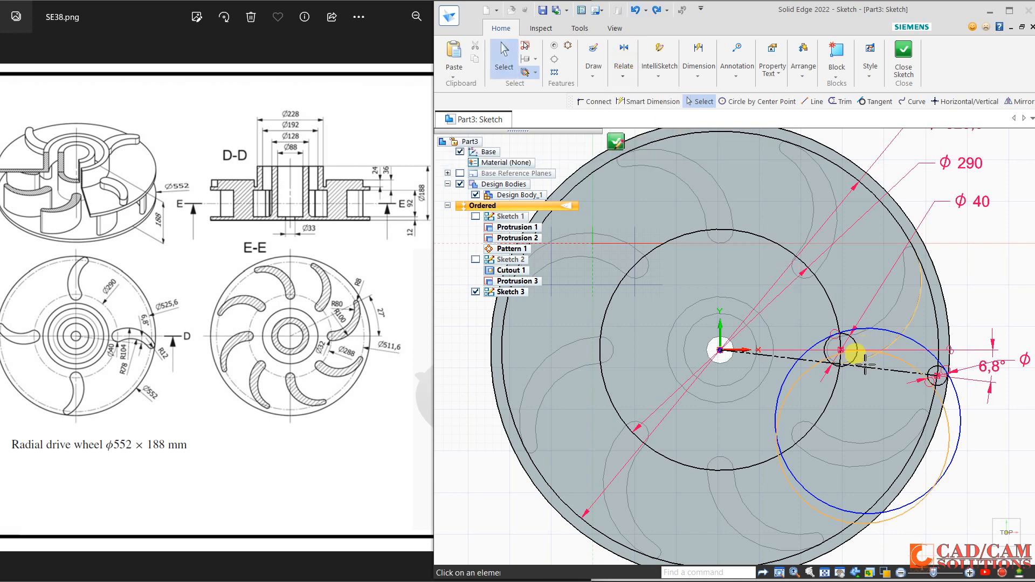
{"action": "scroll", "coordinate": [865, 367], "scroll_direction": "up", "scroll_amount": 2}
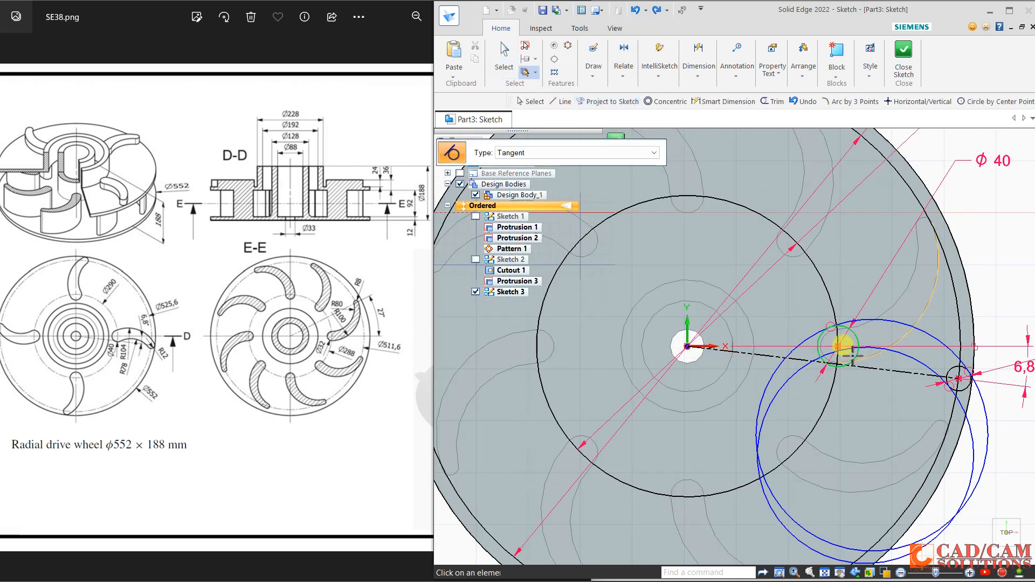
{"action": "left_click", "coordinate": [852, 356]}
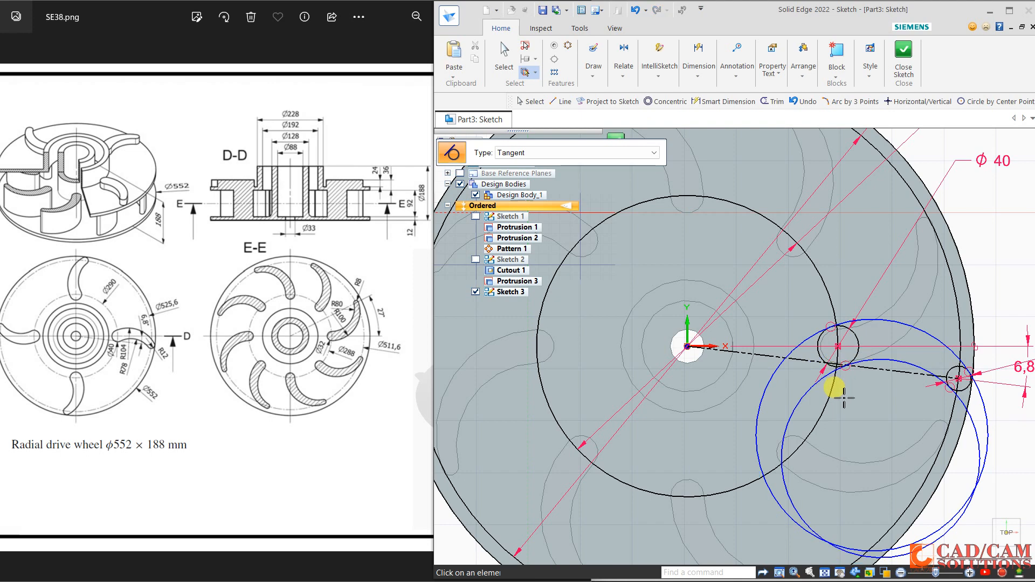
{"action": "scroll", "coordinate": [838, 398], "scroll_direction": "down", "scroll_amount": 1}
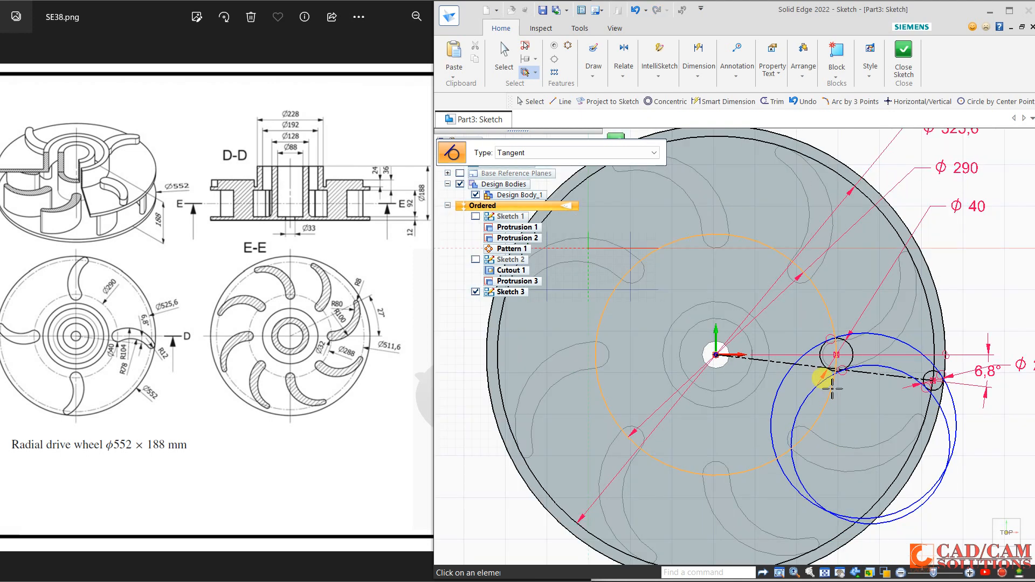
- Dimension the larger vane circle with a diameter of 208 mm
{"action": "left_click", "coordinate": [704, 74]}
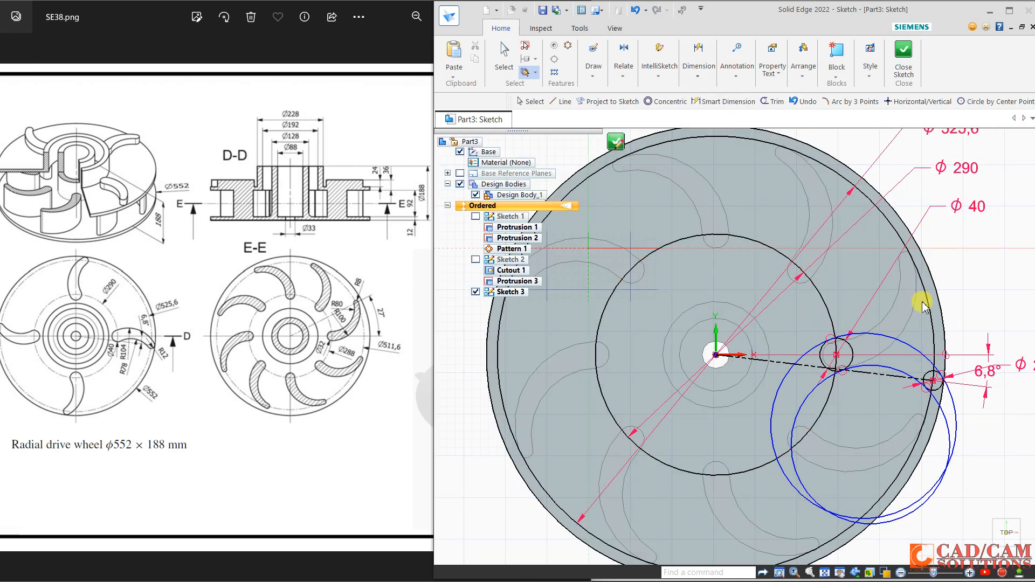
{"action": "left_click", "coordinate": [958, 421]}
{"action": "left_click", "coordinate": [969, 296]}
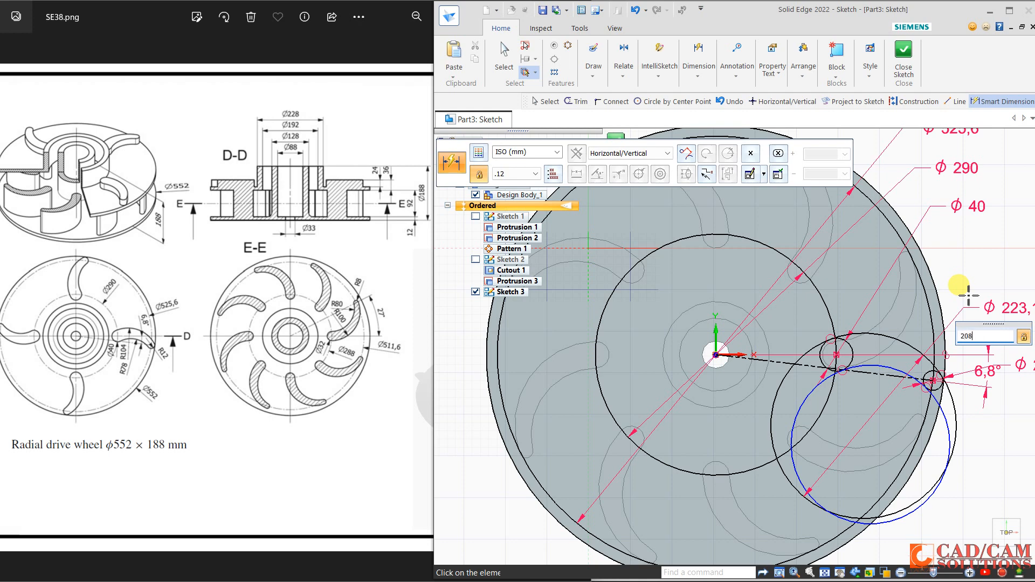
{"action": "key", "text": "Return"}
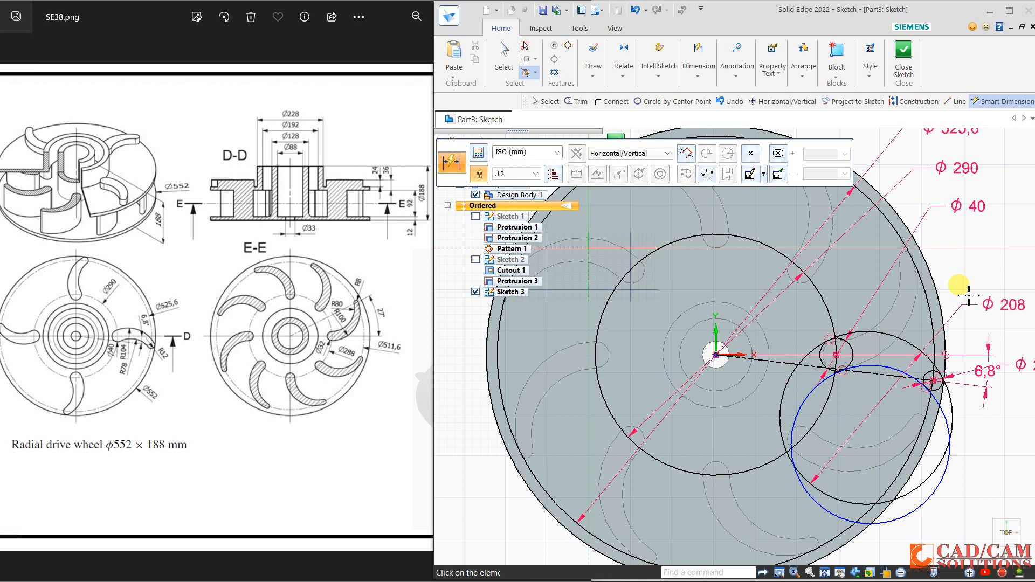
- Dimension the smaller vane circle with a diameter of 156 mm
{"action": "left_click", "coordinate": [941, 408]}
{"action": "left_click", "coordinate": [948, 267]}
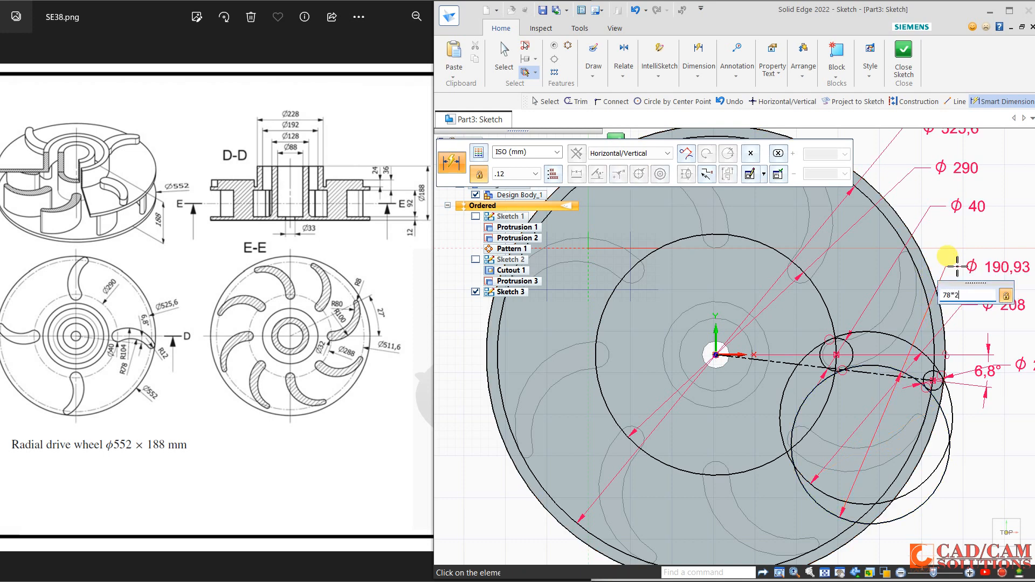
{"action": "key", "text": "Return"}
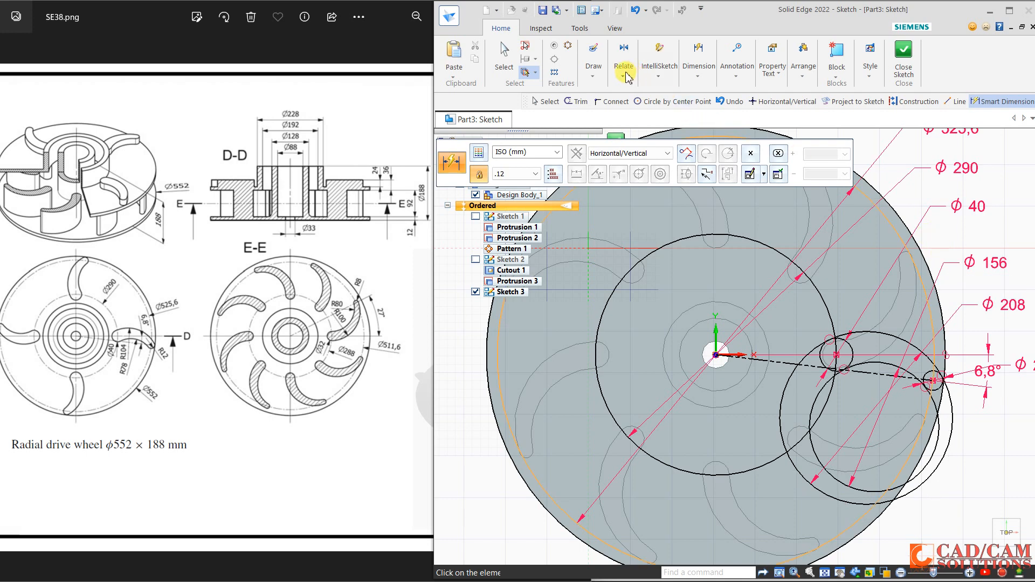
- Trim the 208 mm circle where it extends beyond its tangent points on the 40 mm and 24 mm circles
{"action": "left_click", "coordinate": [593, 79]}
{"action": "left_click", "coordinate": [689, 108]}
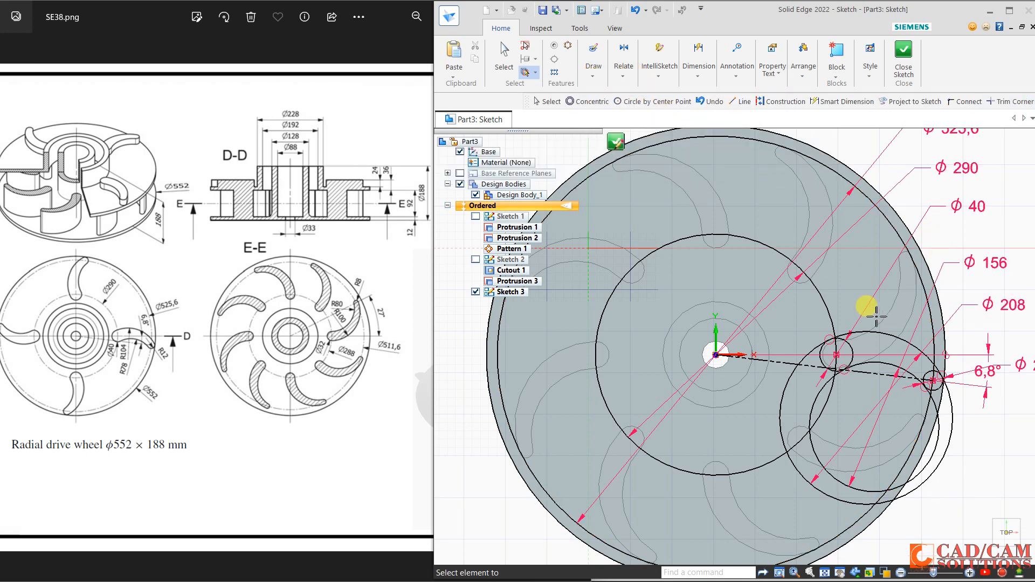
{"action": "left_click", "coordinate": [817, 348]}
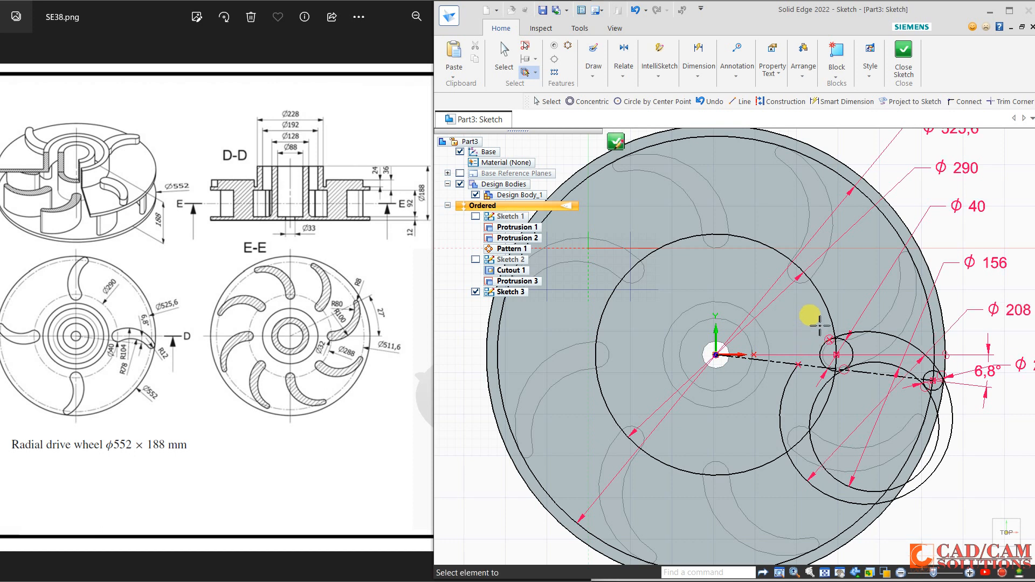
{"action": "left_click", "coordinate": [955, 405]}
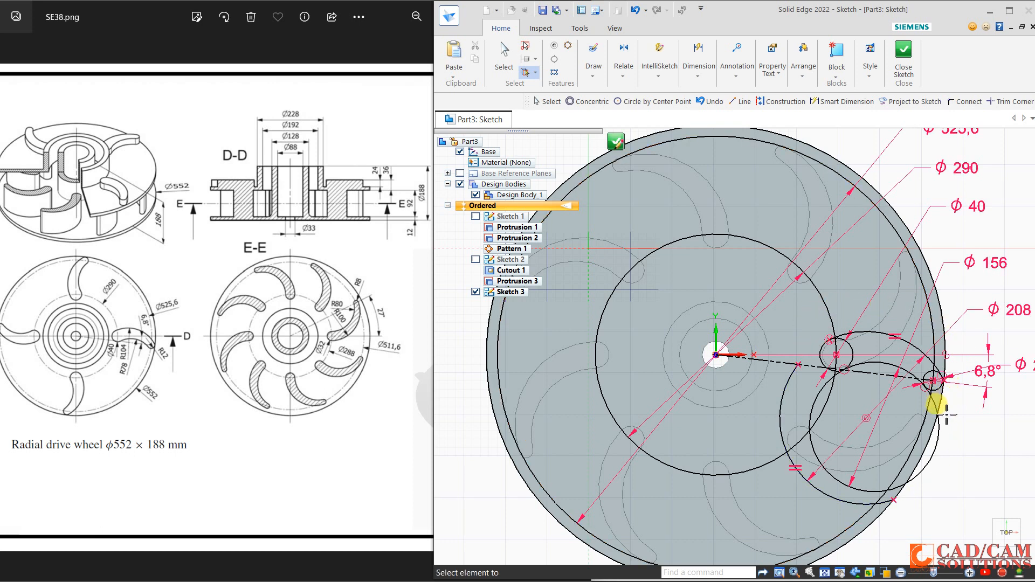
- Trim away the parts of the 40 mm and 24 mm circles inside the vane, including the excess at the 24 mm circle's lower tangent point
{"action": "left_click", "coordinate": [857, 350]}
{"action": "left_click", "coordinate": [938, 371]}
{"action": "scroll", "coordinate": [939, 371], "scroll_direction": "up", "scroll_amount": 5}
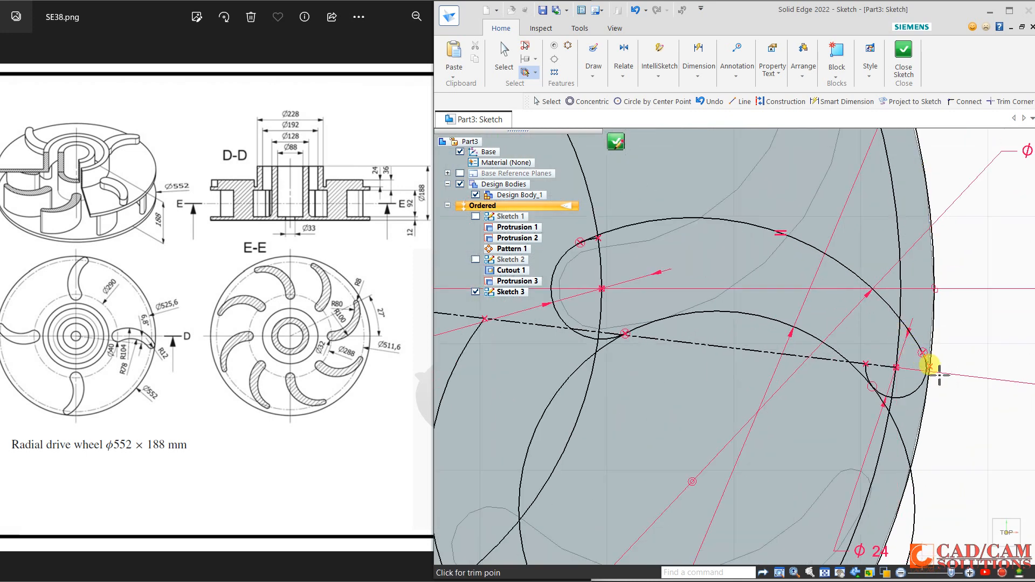
{"action": "scroll", "coordinate": [902, 340], "scroll_direction": "up", "scroll_amount": 5}
{"action": "left_click", "coordinate": [898, 338]}
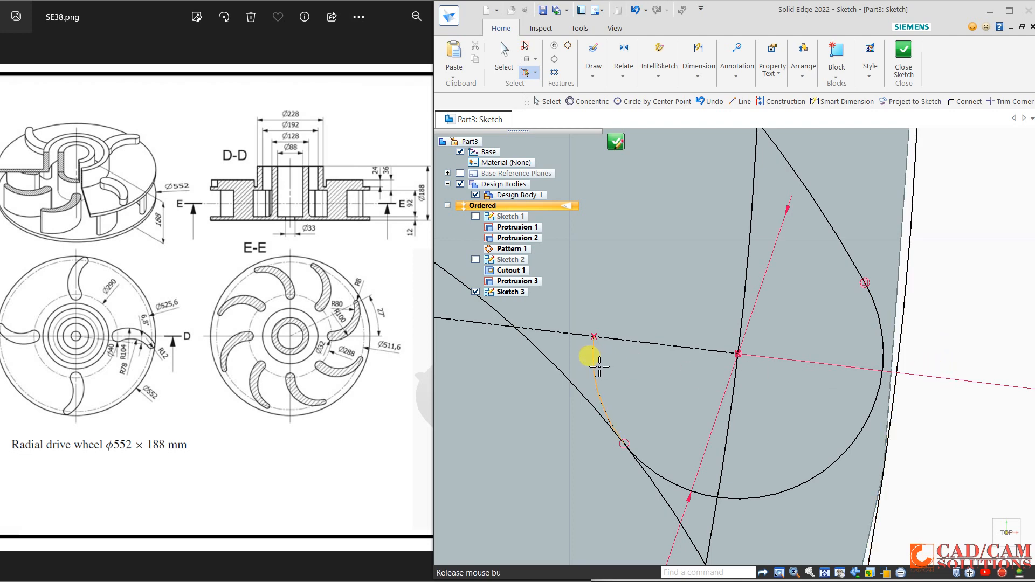
{"action": "left_click_drag", "start_coordinate": [599, 367], "coordinate": [661, 465]}
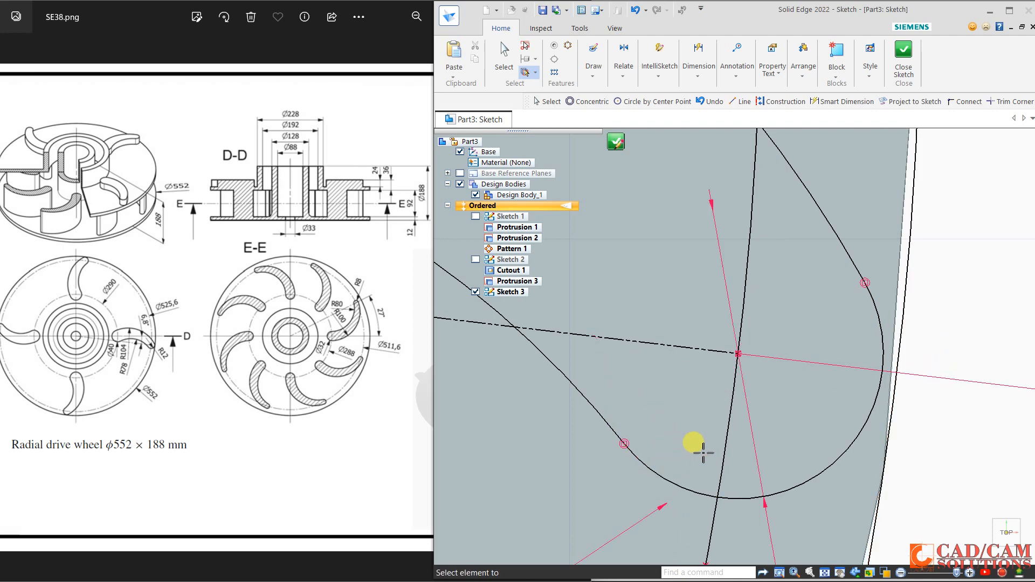
- Trim the excess arc pieces at both tangent points of the 40 mm circle so the vane outline is clean there
{"action": "scroll", "coordinate": [703, 455], "scroll_direction": "down", "scroll_amount": 5}
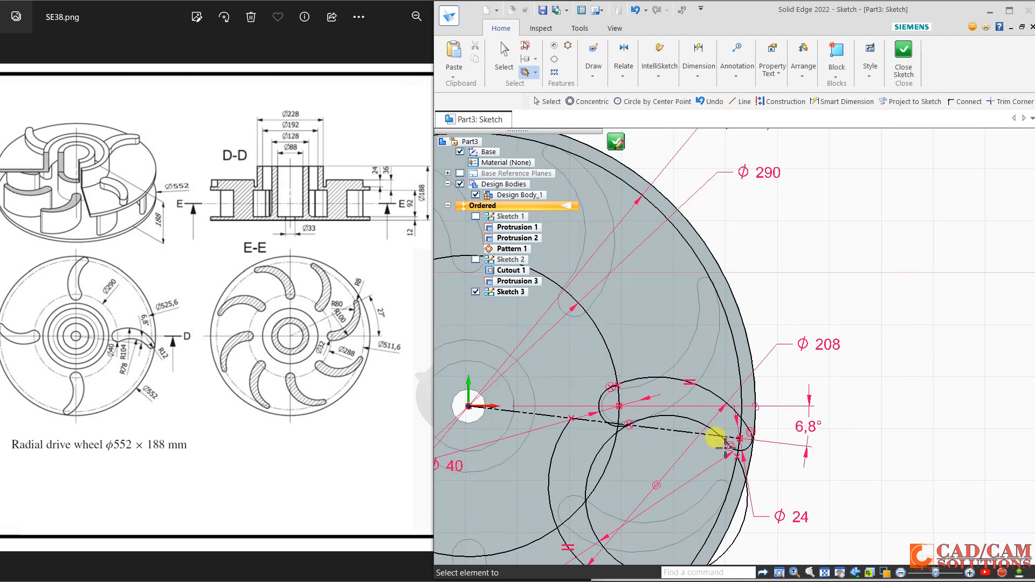
{"action": "scroll", "coordinate": [722, 445], "scroll_direction": "up", "scroll_amount": 8}
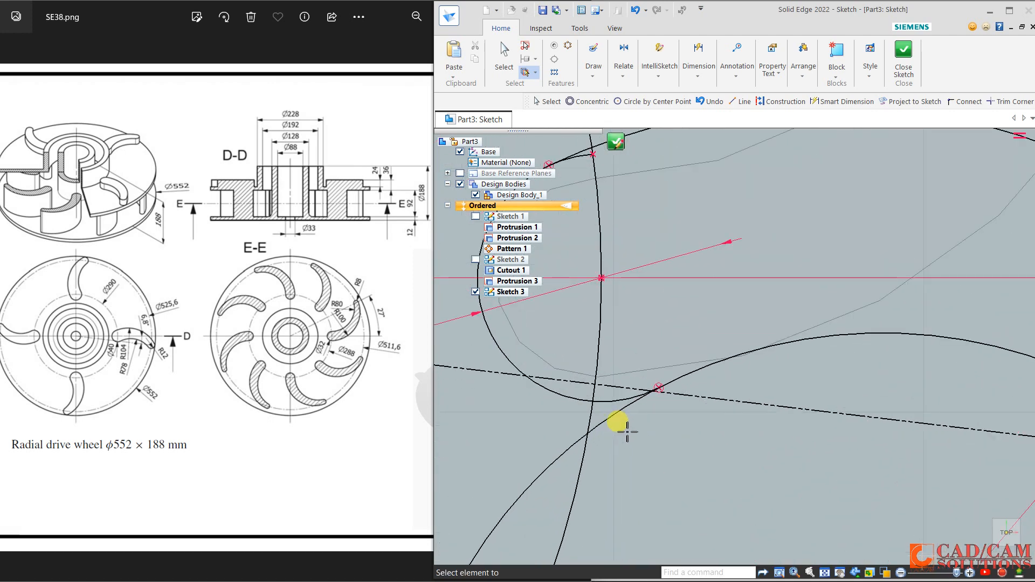
{"action": "left_click", "coordinate": [621, 420]}
{"action": "scroll", "coordinate": [659, 423], "scroll_direction": "up", "scroll_amount": 3}
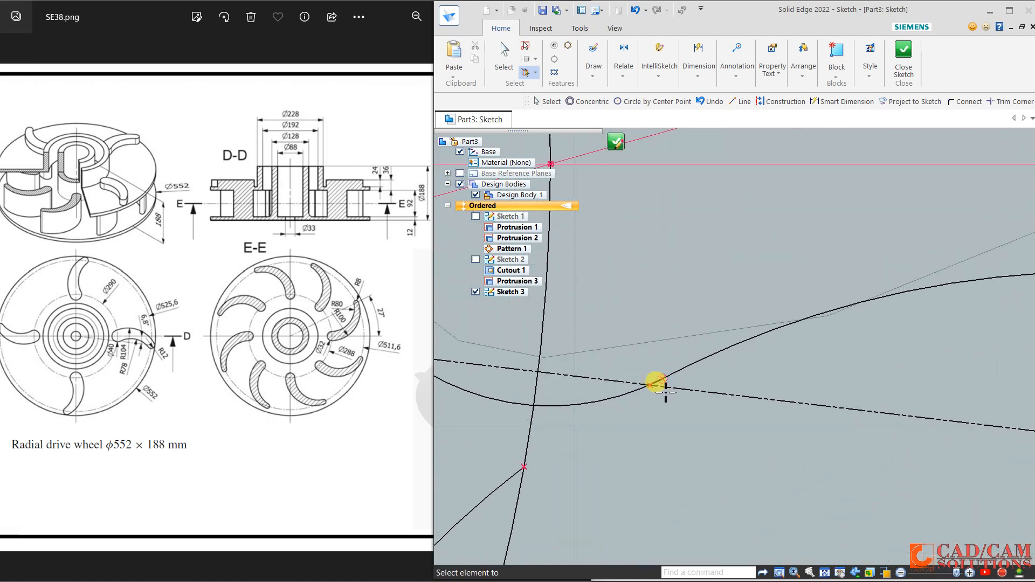
{"action": "scroll", "coordinate": [647, 378], "scroll_direction": "up", "scroll_amount": 3}
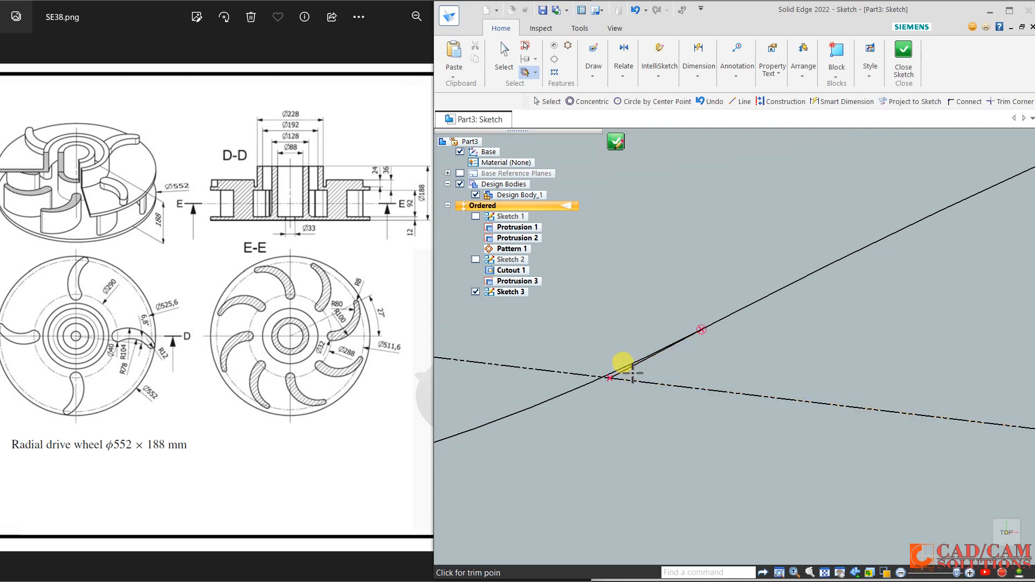
{"action": "left_click_drag", "start_coordinate": [632, 373], "coordinate": [653, 427]}
{"action": "scroll", "coordinate": [701, 426], "scroll_direction": "down", "scroll_amount": 5}
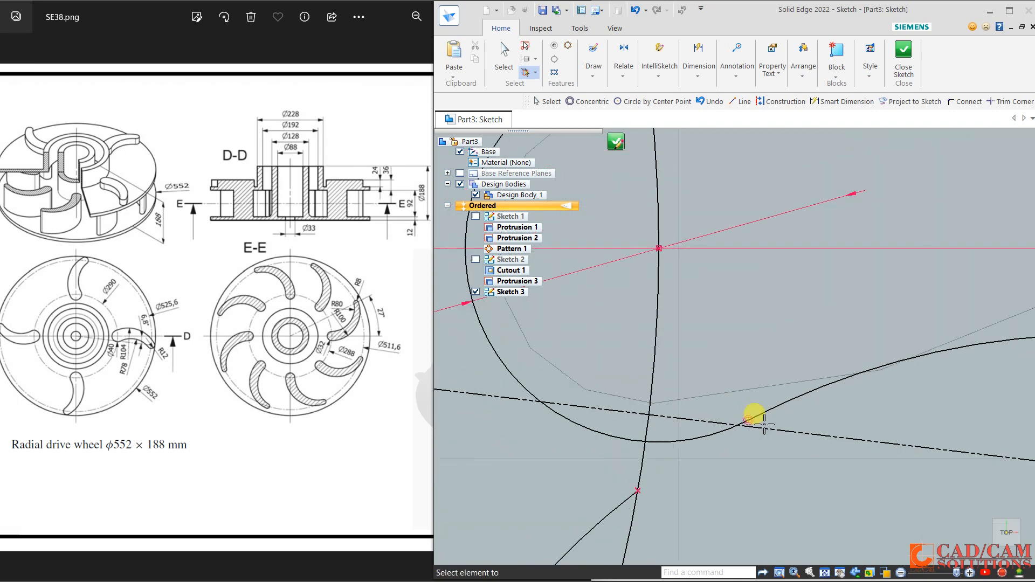
{"action": "scroll", "coordinate": [689, 168], "scroll_direction": "up", "scroll_amount": 2}
{"action": "left_click", "coordinate": [677, 200]}
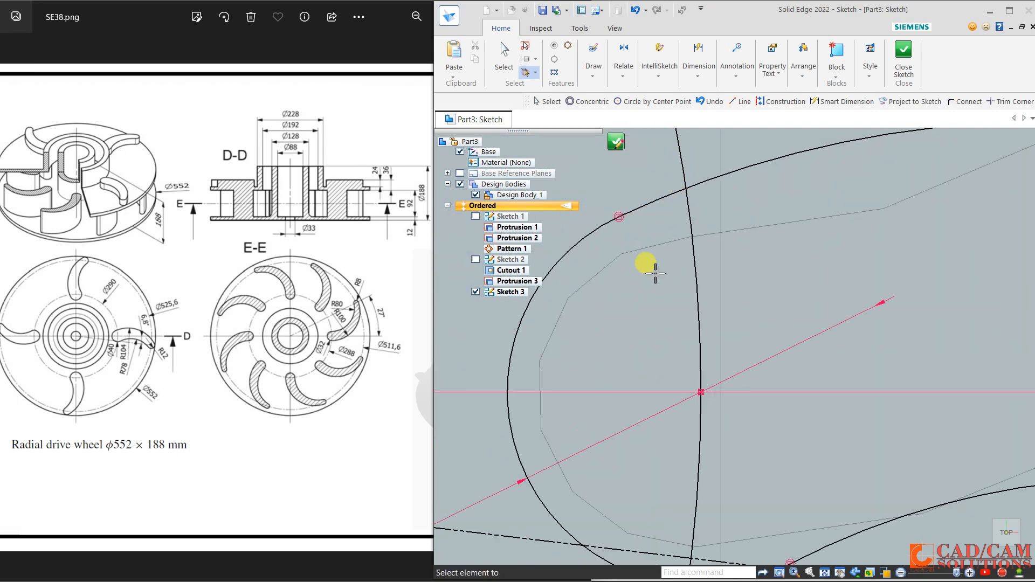
- Delete the leftover arcs of the 156 mm and 208 mm circles below the vane profile
{"action": "scroll", "coordinate": [655, 309], "scroll_direction": "down", "scroll_amount": 3}
{"action": "scroll", "coordinate": [654, 309], "scroll_direction": "down", "scroll_amount": 3}
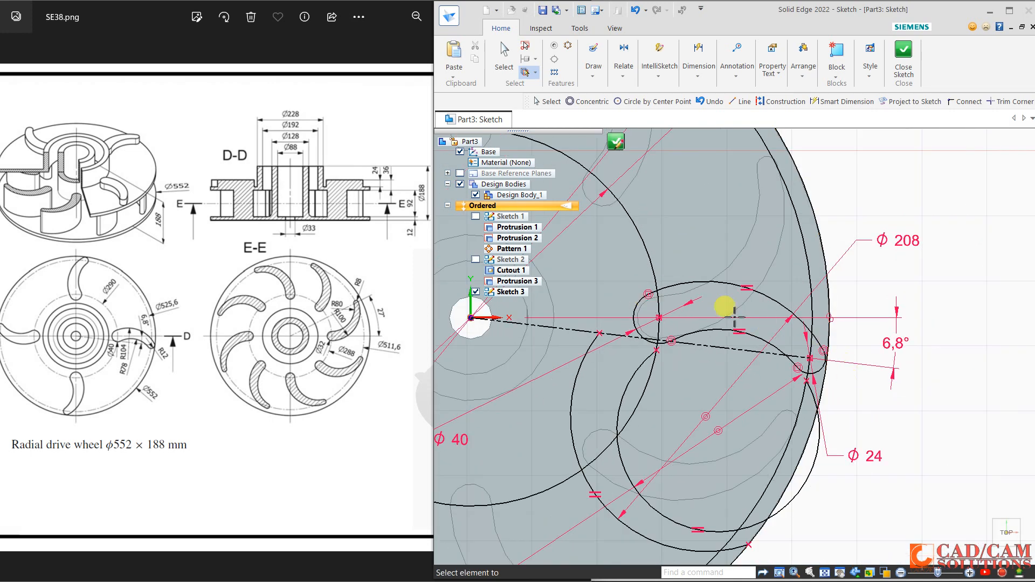
{"action": "left_click", "coordinate": [507, 58]}
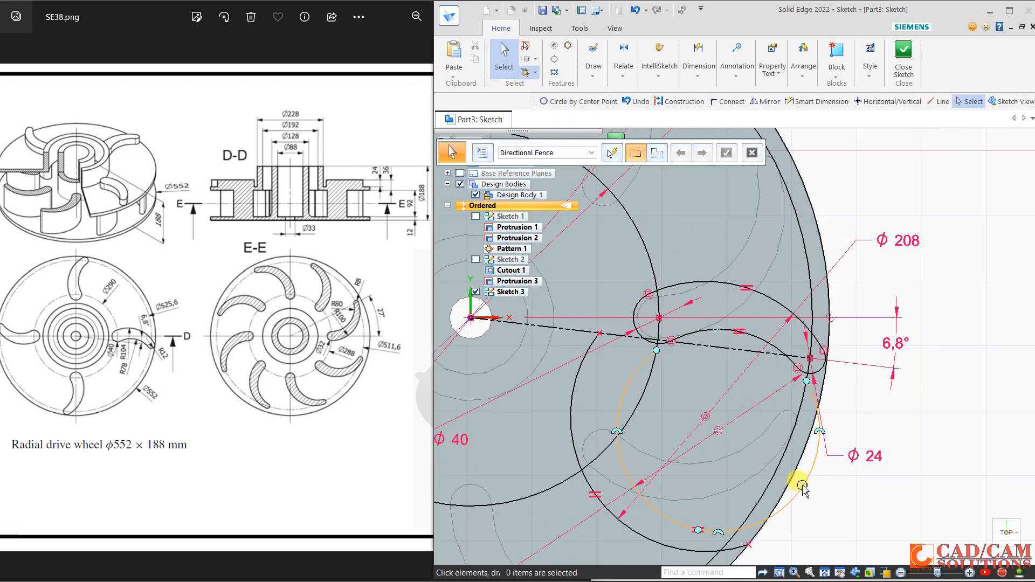
{"action": "left_click", "coordinate": [841, 478]}
{"action": "key", "text": "Delete"}
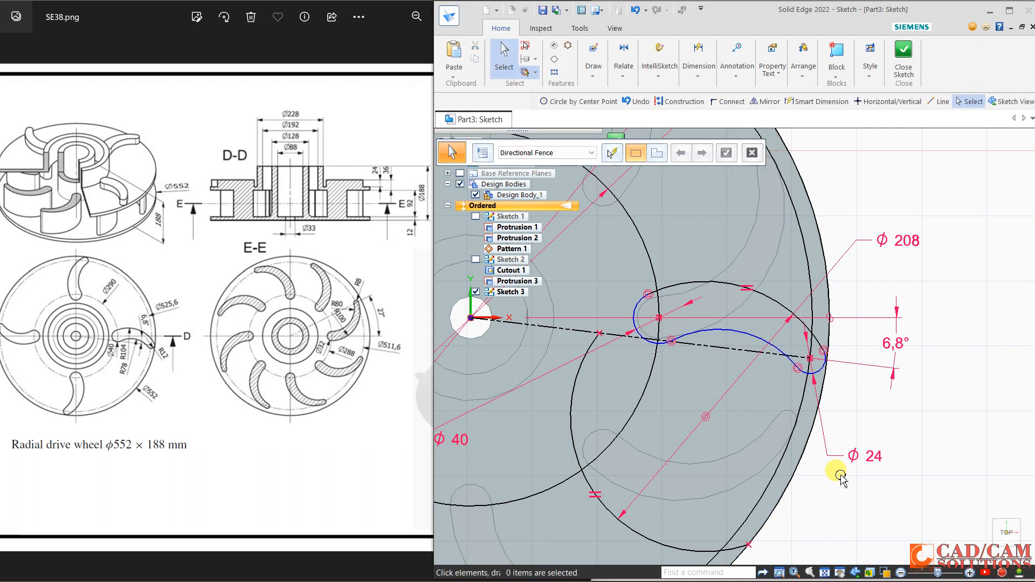
{"action": "left_click", "coordinate": [661, 549]}
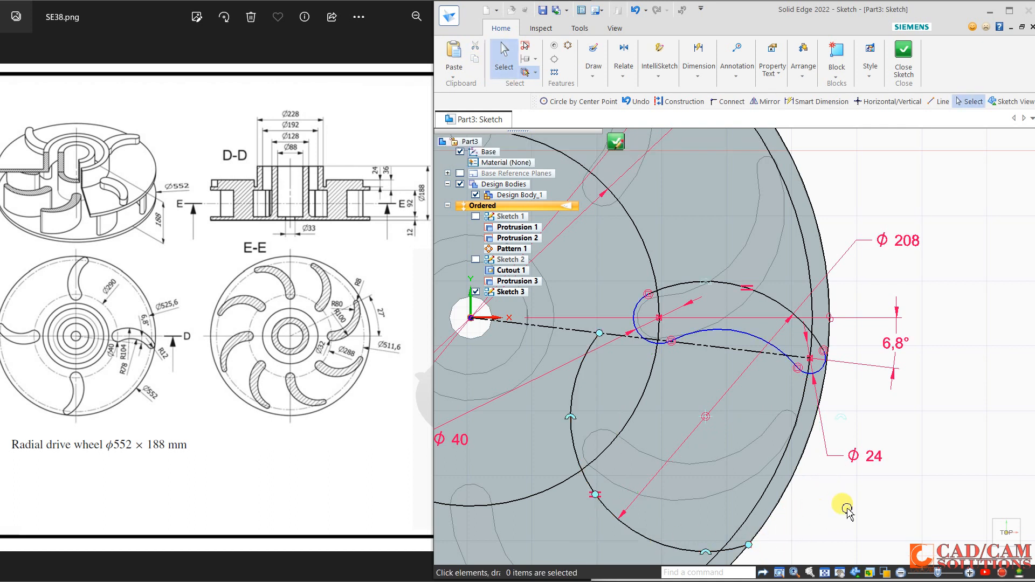
{"action": "key", "text": "Delete"}
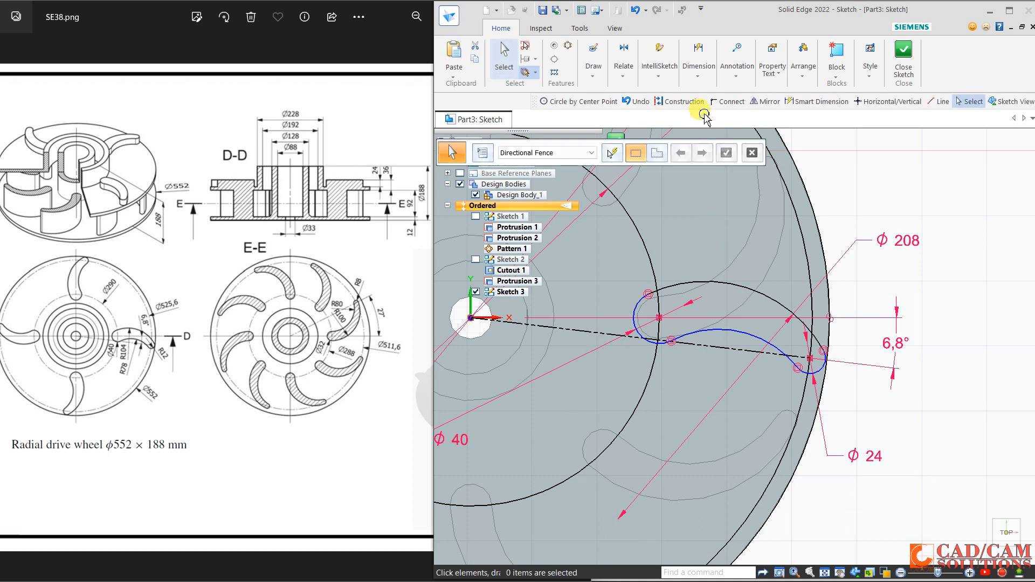
- Add a 78 mm radius dimension to the vane's lower curved side
{"action": "left_click", "coordinate": [699, 71]}
{"action": "left_click", "coordinate": [703, 101]}
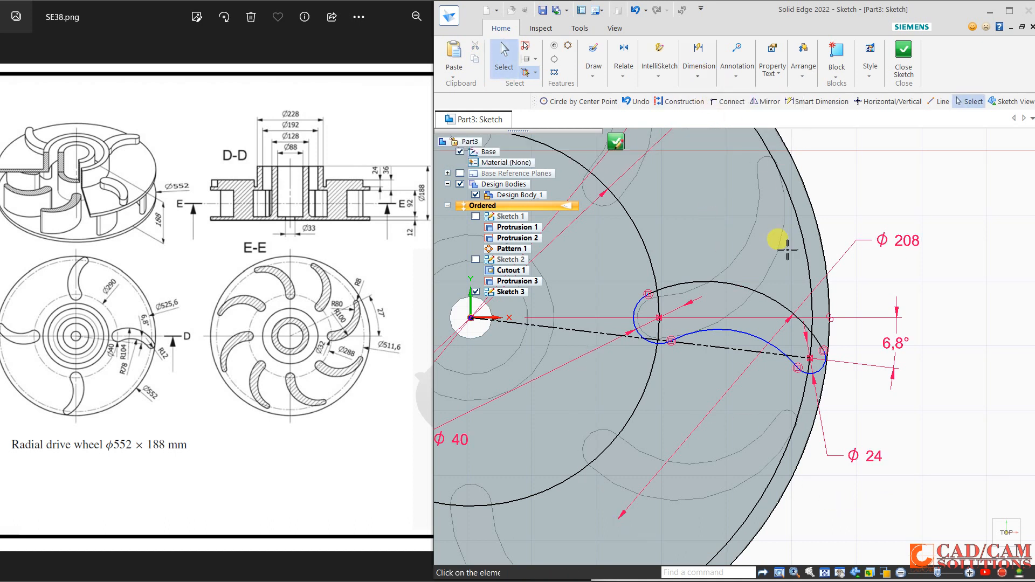
{"action": "left_click", "coordinate": [774, 348]}
{"action": "left_click", "coordinate": [752, 377]}
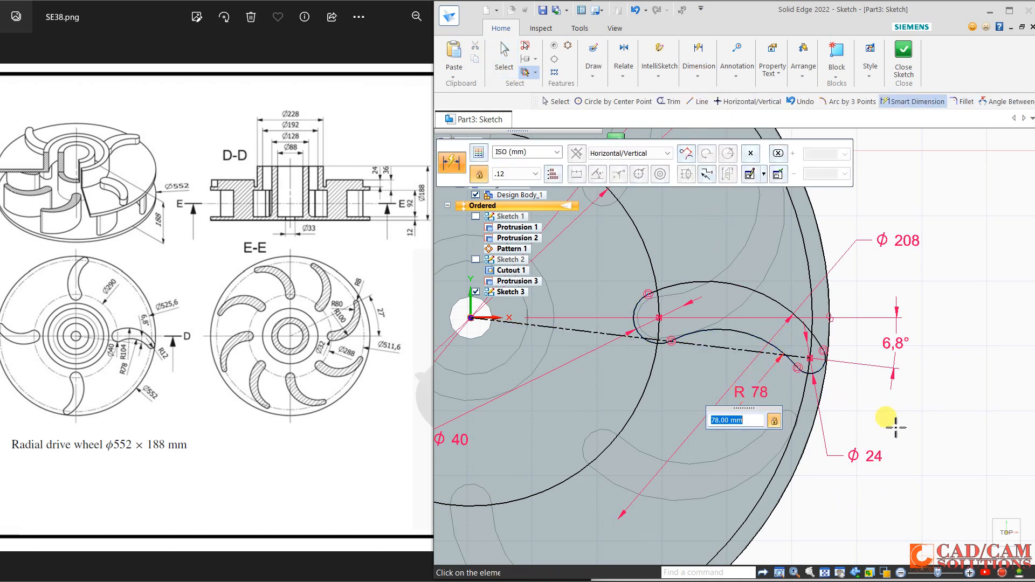
{"action": "key", "text": "Return"}
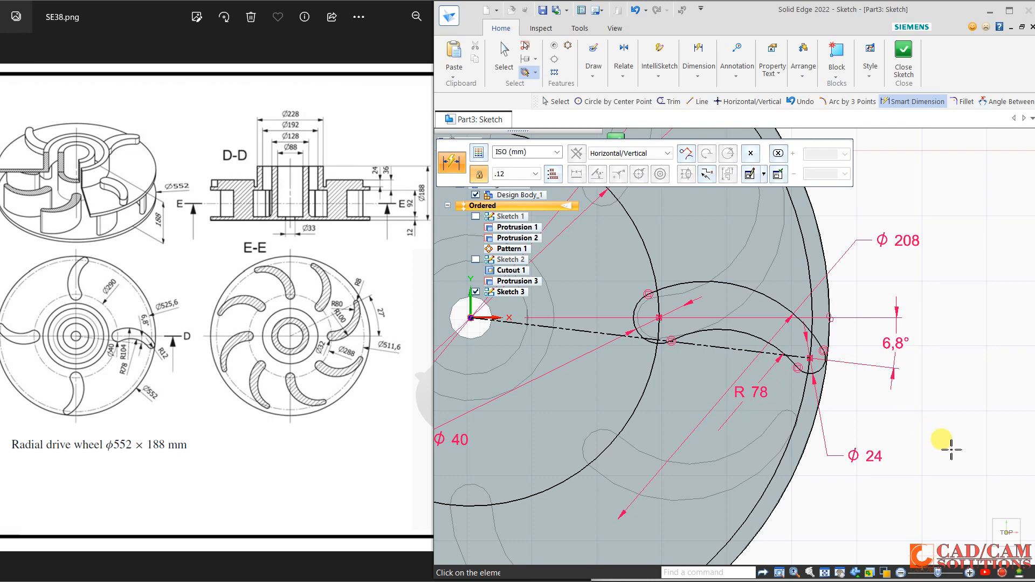
{"action": "scroll", "coordinate": [952, 449], "scroll_direction": "down", "scroll_amount": 3}
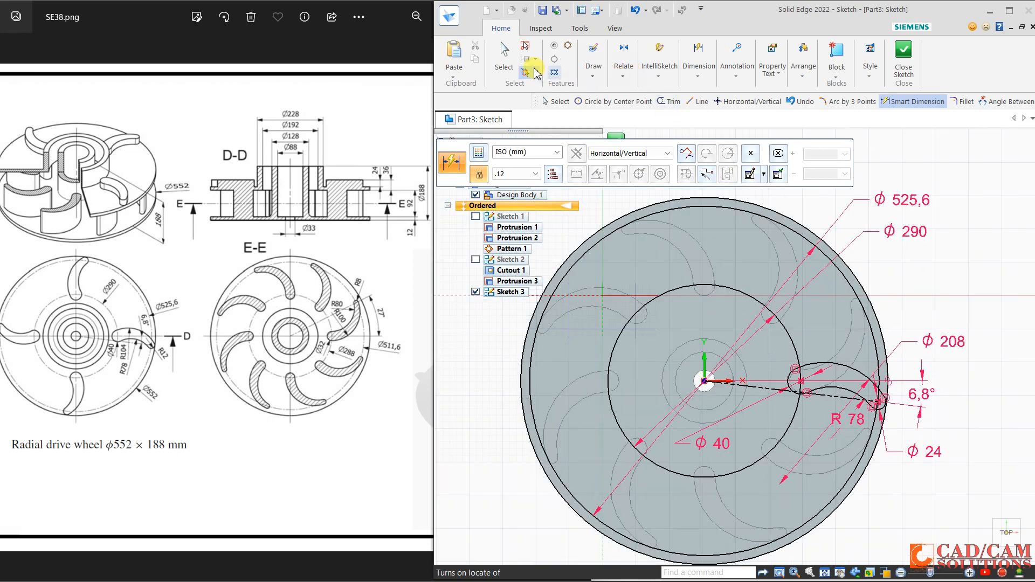
{"action": "left_click", "coordinate": [504, 57]}
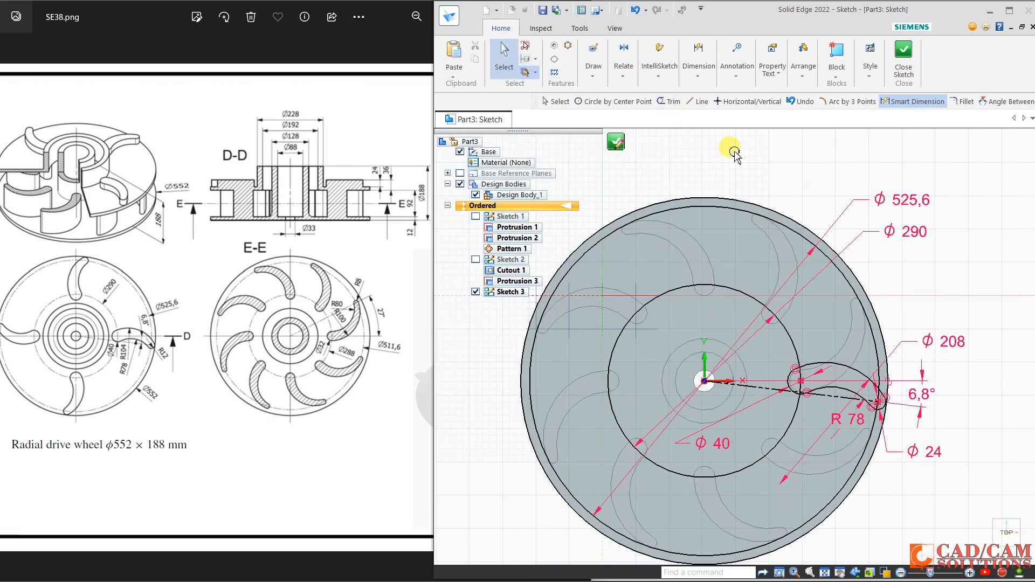
- Convert the 525.6 mm and 290 mm circles to construction geometry and finish the vane sketch
{"action": "left_click", "coordinate": [797, 233]}
{"action": "left_click", "coordinate": [853, 197]}
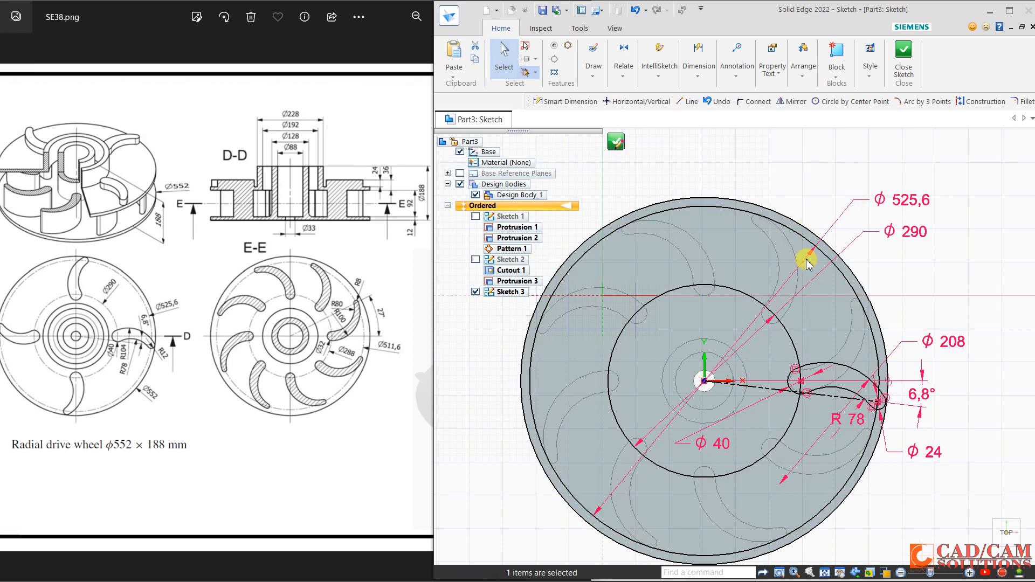
{"action": "left_click", "coordinate": [755, 298]}
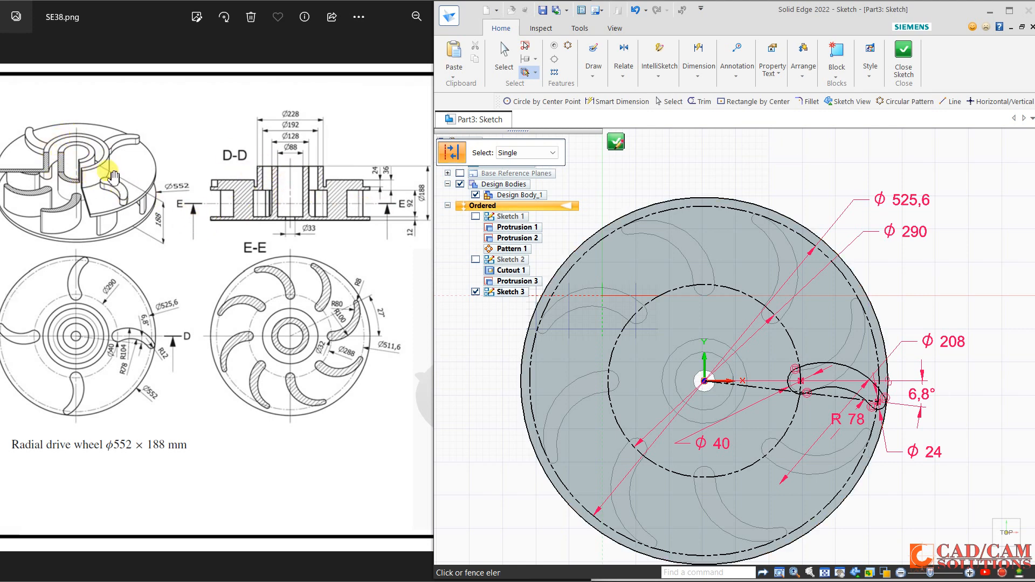
{"action": "left_click", "coordinate": [600, 74]}
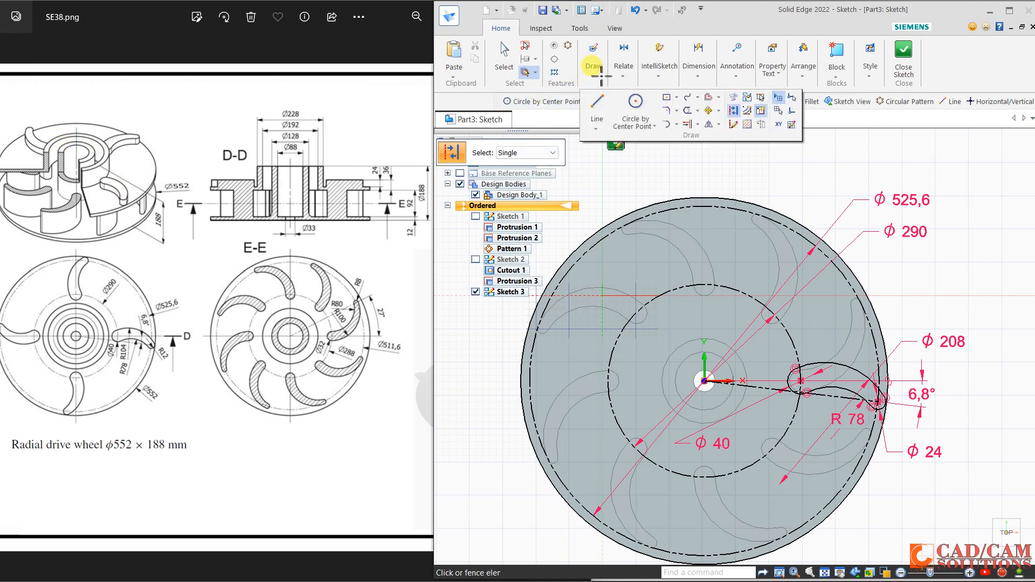
{"action": "left_click", "coordinate": [903, 62]}
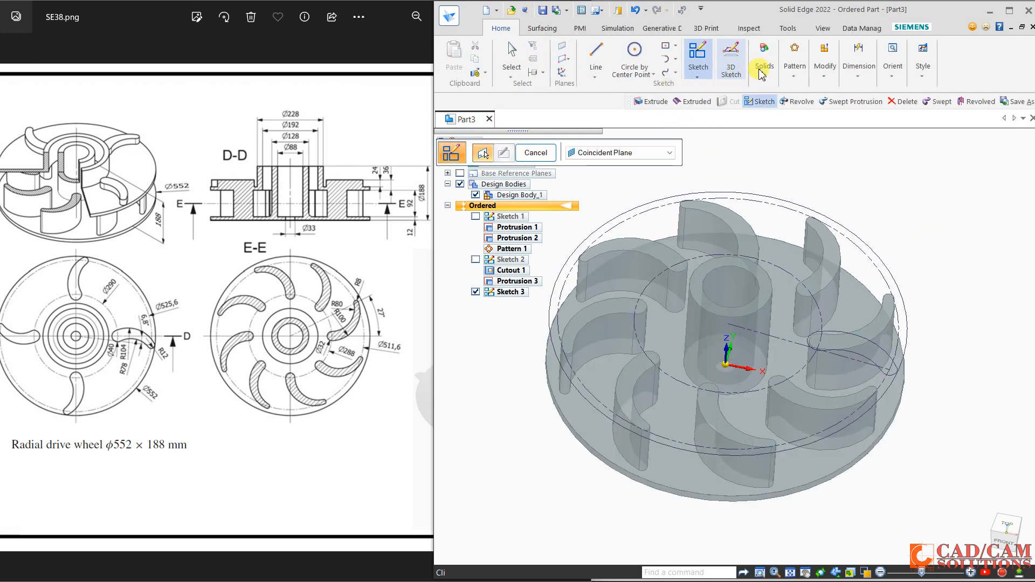
- Extrude the outermost circle of the vane sketch 12 mm upward as a separate design body for the upper disc
{"action": "key", "text": "Escape"}
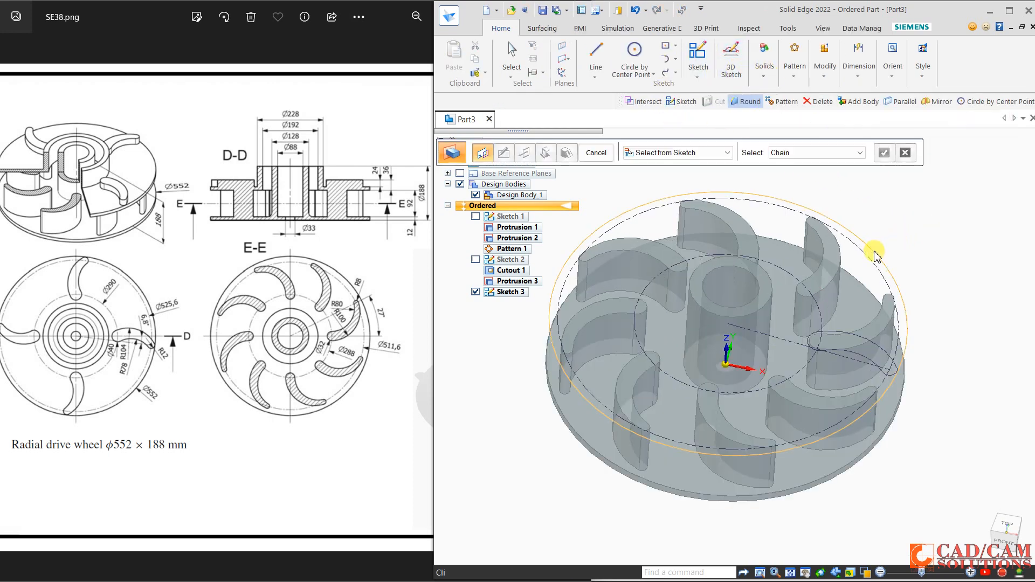
{"action": "left_click", "coordinate": [874, 253]}
{"action": "right_click", "coordinate": [878, 242]}
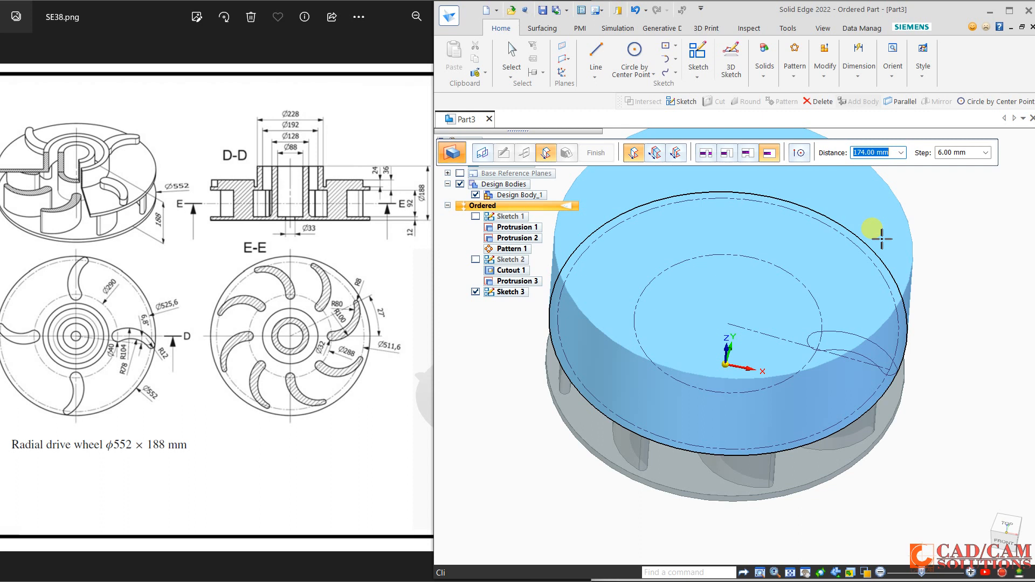
{"action": "type", "text": "2"}
{"action": "key", "text": "Tab"}
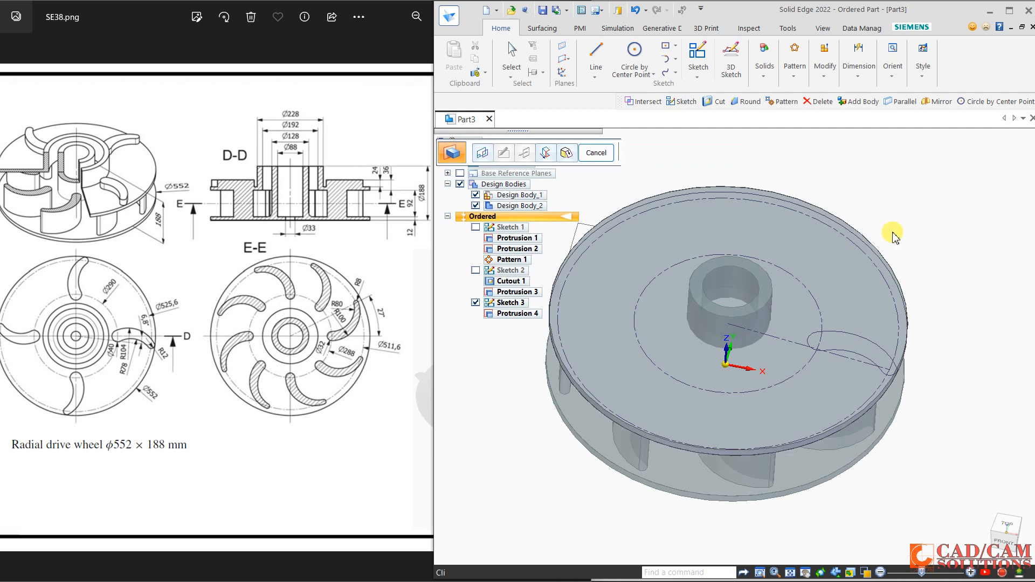
- Extrude the curved vane profile 36 mm upward from its sketch plane and hide the vane sketch
{"action": "left_click", "coordinate": [851, 340]}
{"action": "right_click", "coordinate": [852, 308]}
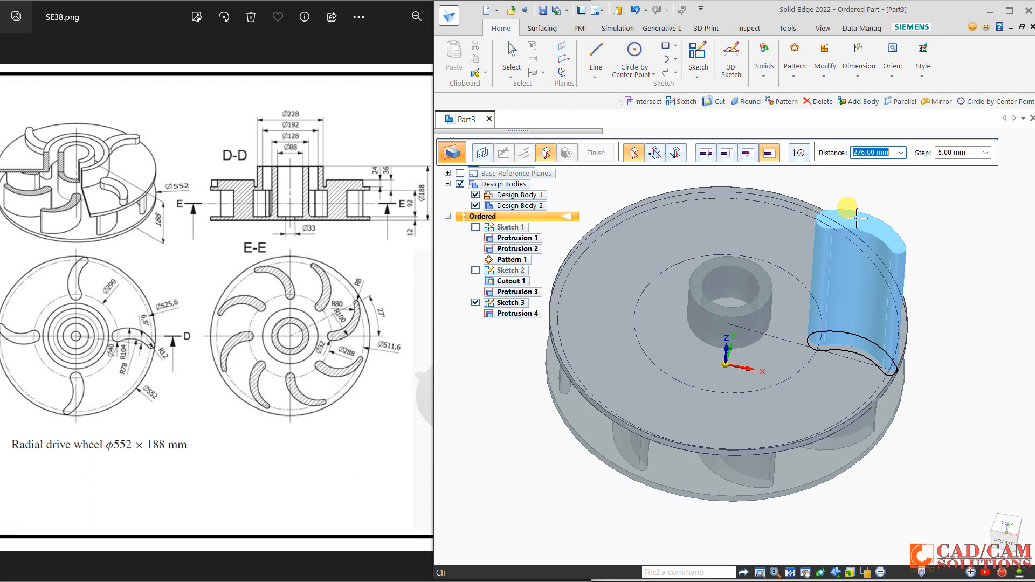
{"action": "type", "text": "36"}
{"action": "key", "text": "Tab"}
{"action": "left_click", "coordinate": [858, 220]}
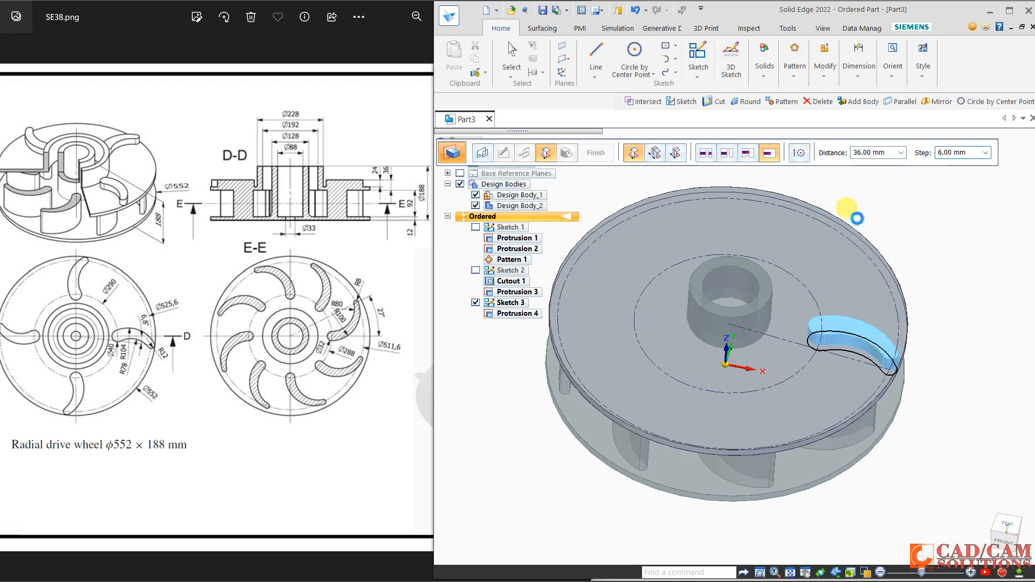
{"action": "middle_click_drag", "start_coordinate": [915, 203], "coordinate": [937, 230]}
{"action": "right_click", "coordinate": [916, 199]}
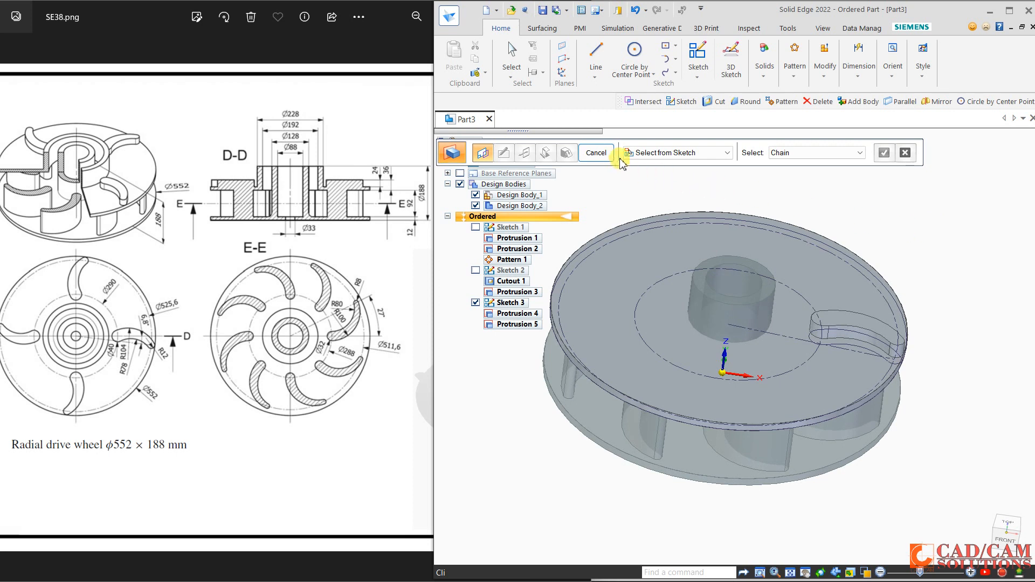
{"action": "left_click", "coordinate": [596, 152]}
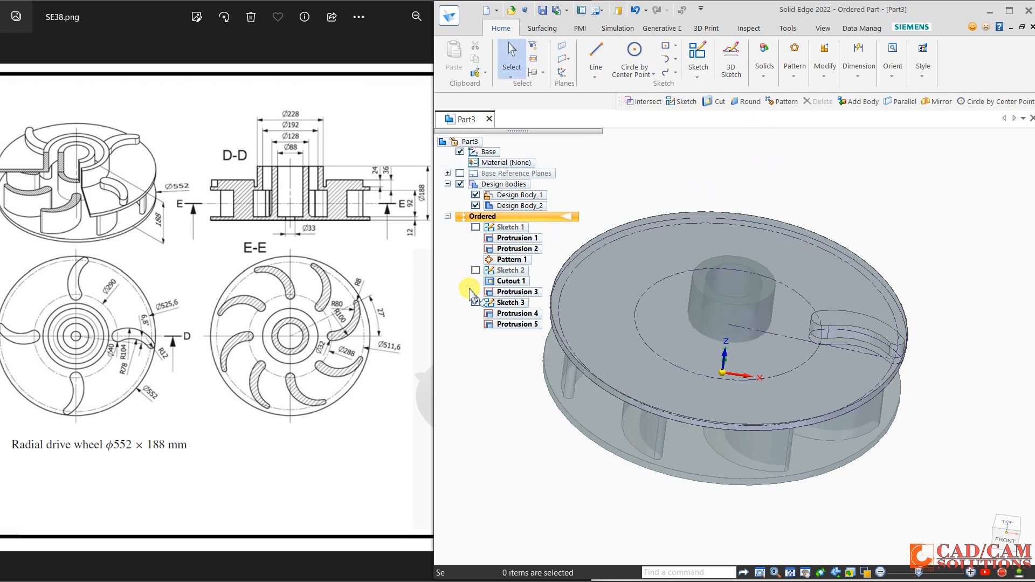
{"action": "left_click", "coordinate": [475, 303]}
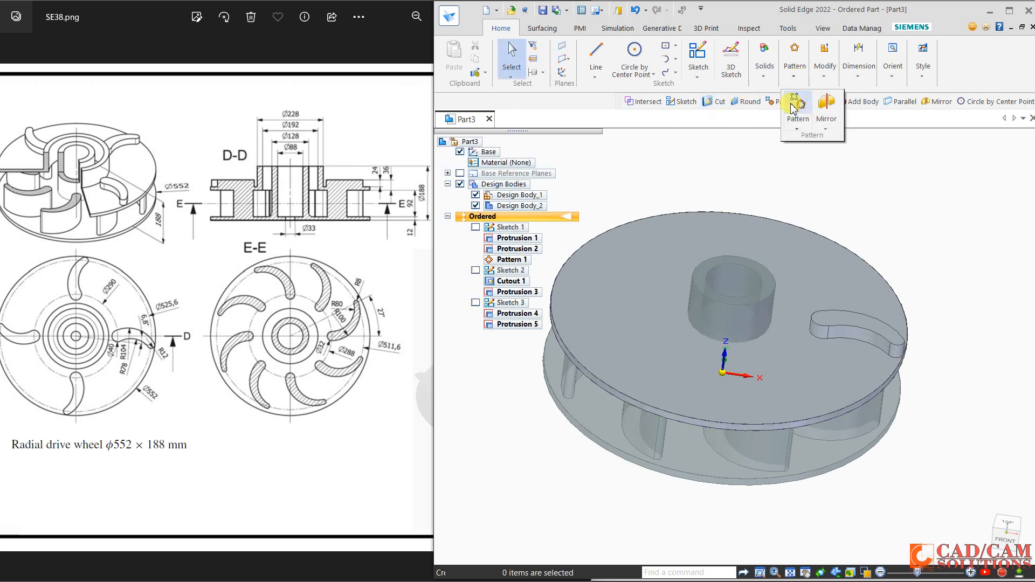
- Pattern the upper vane in a full circle around the disc's centre with 4 occurrences
{"action": "right_click", "coordinate": [909, 221]}
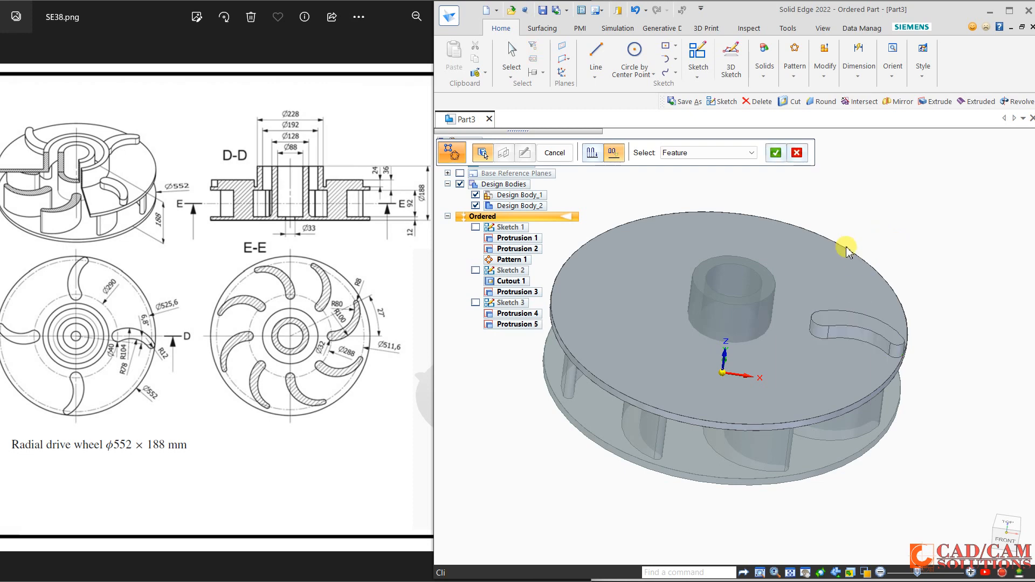
{"action": "left_click", "coordinate": [809, 281]}
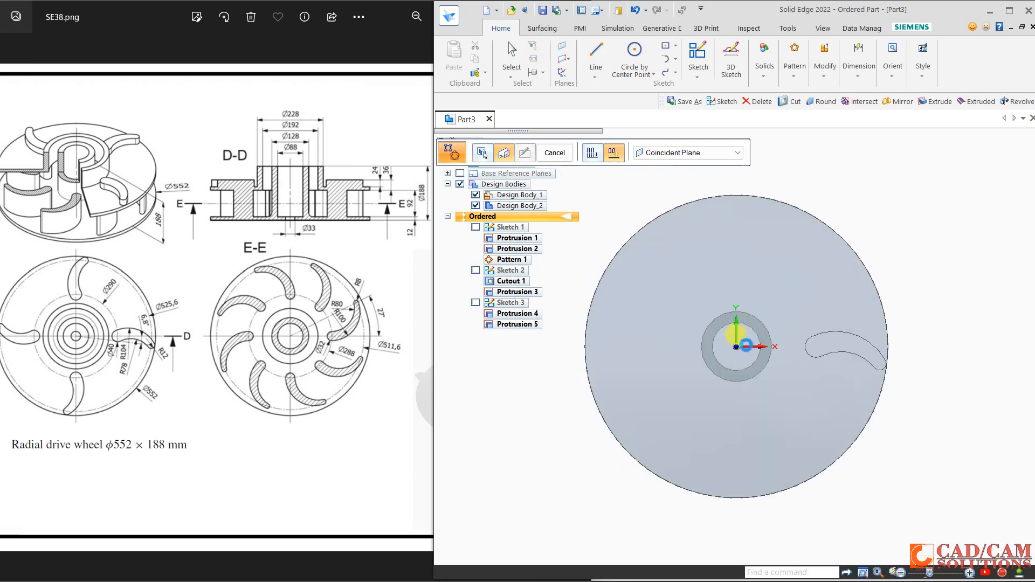
{"action": "left_click", "coordinate": [738, 346]}
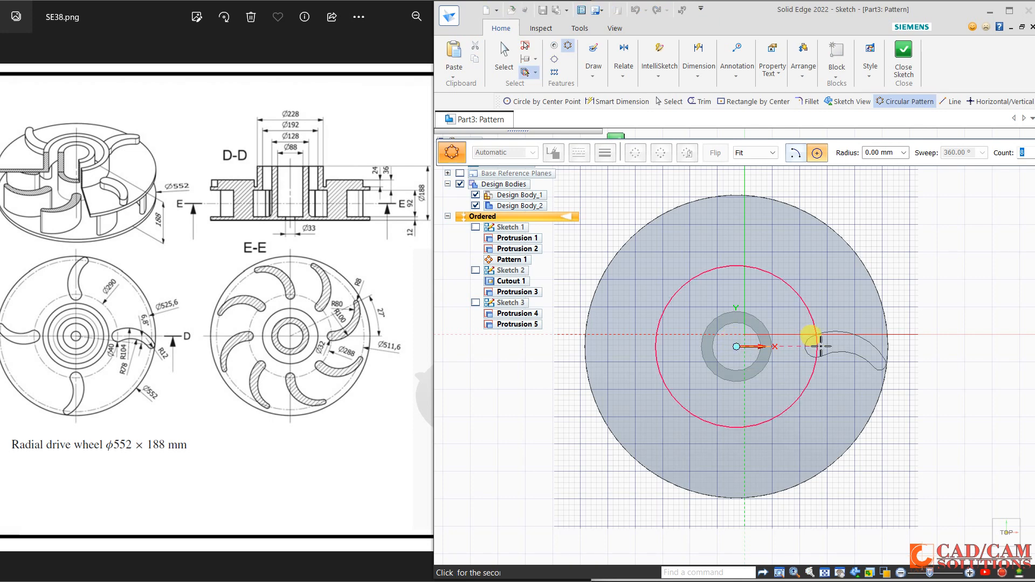
{"action": "left_click", "coordinate": [812, 309]}
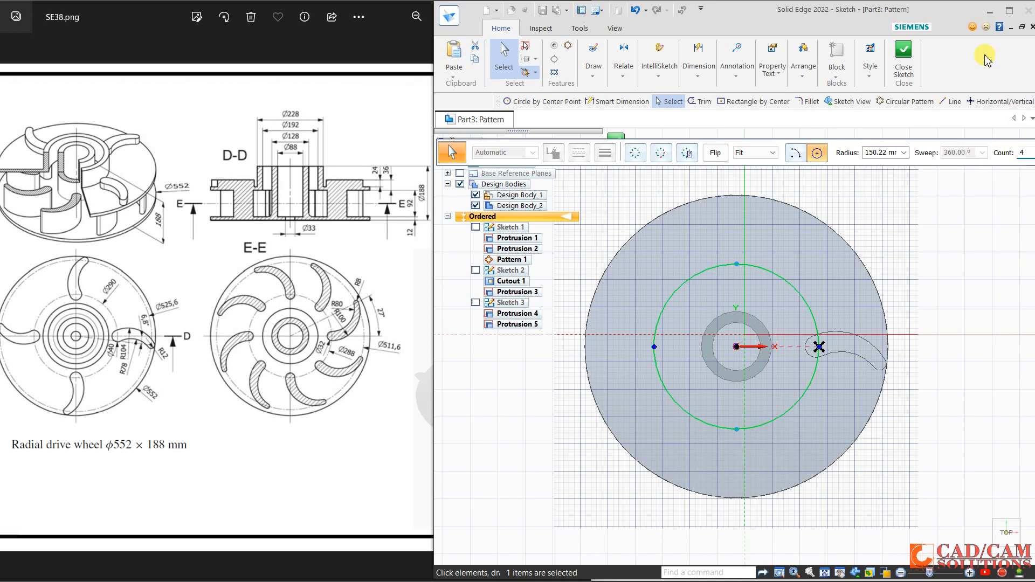
{"action": "left_click", "coordinate": [904, 60]}
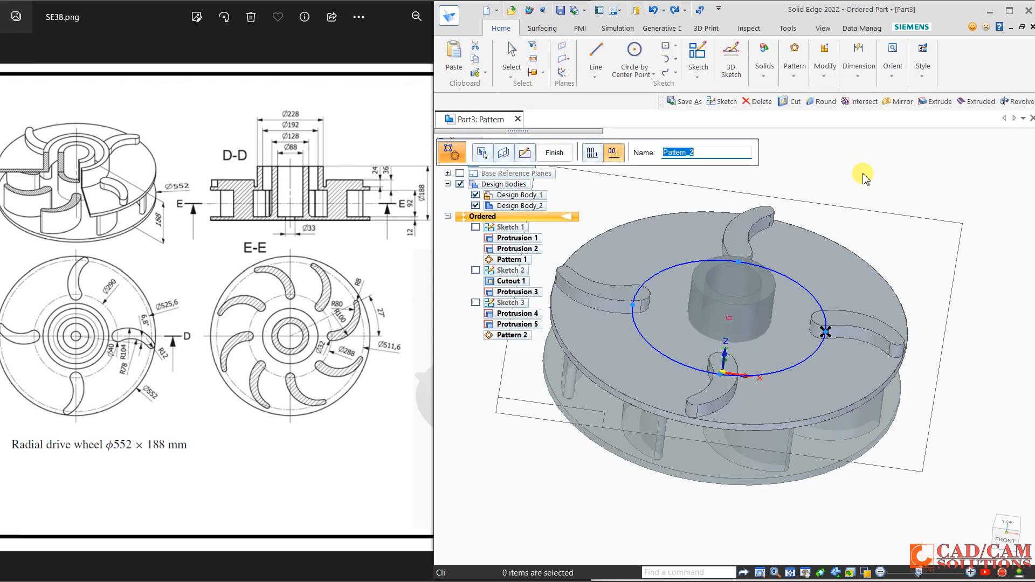
{"action": "mouse_move", "coordinate": [859, 181]}
{"action": "middle_mouse_down"}
{"action": "mouse_move", "coordinate": [788, 180]}
{"action": "mouse_move", "coordinate": [833, 176]}
{"action": "middle_mouse_up"}
- Sketch two concentric circles of 192 mm and 228 mm diameter on the upper disc's top face, centred on the origin
{"action": "left_click", "coordinate": [699, 52]}
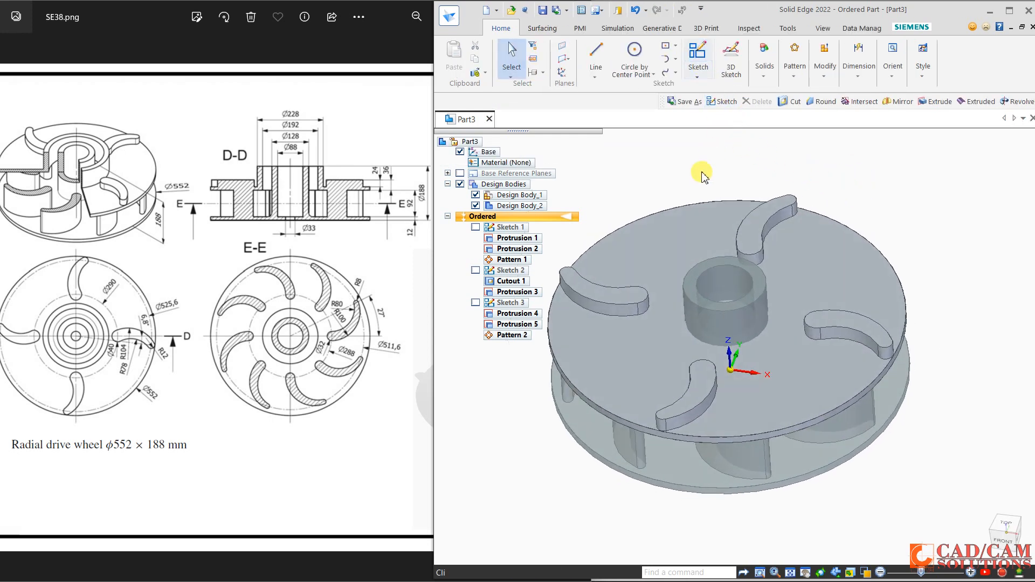
{"action": "left_click", "coordinate": [682, 265]}
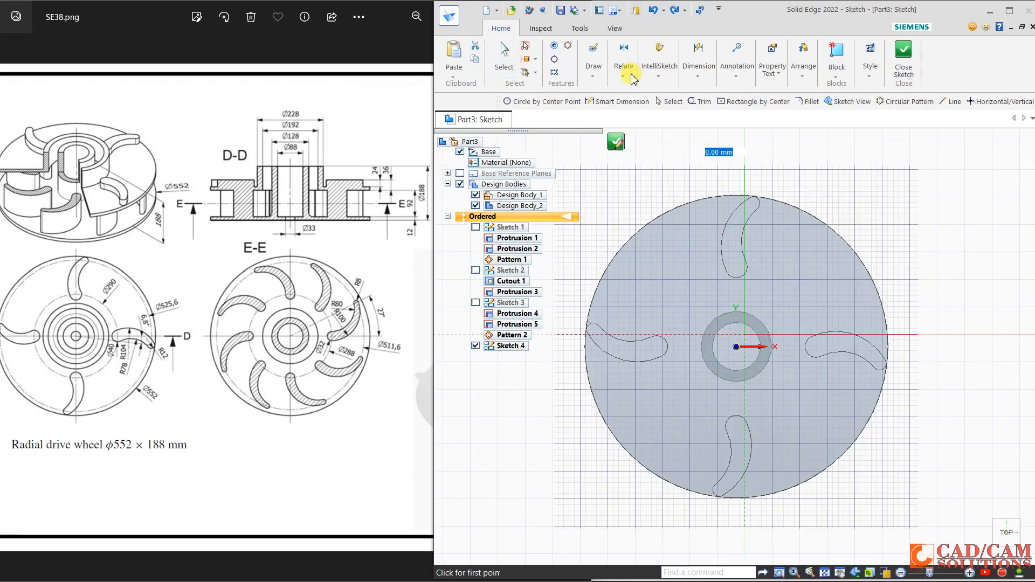
{"action": "left_click", "coordinate": [596, 67]}
{"action": "left_click", "coordinate": [635, 107]}
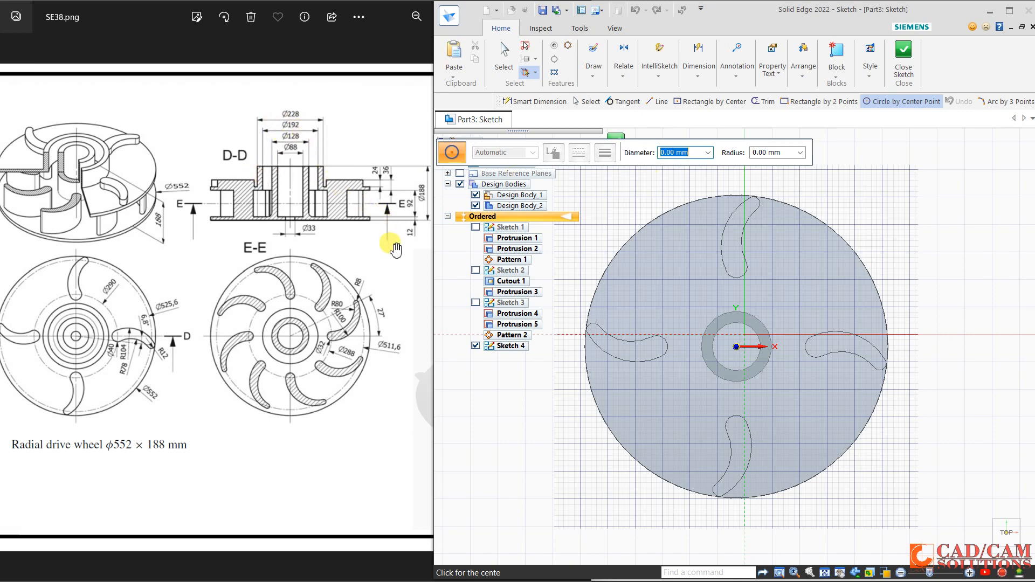
{"action": "left_click", "coordinate": [737, 346]}
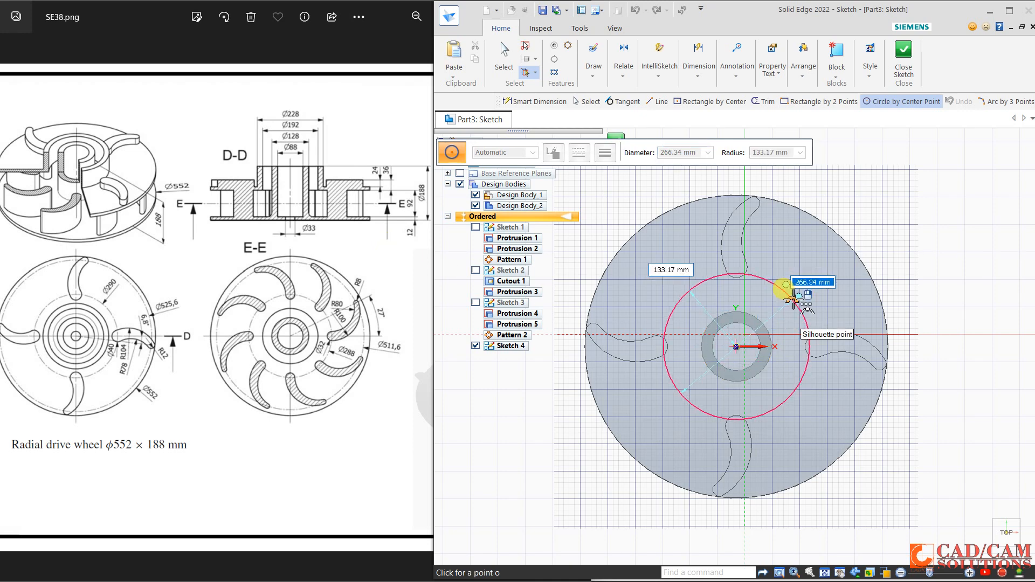
{"action": "type", "text": "19"}
{"action": "key", "text": "Return"}
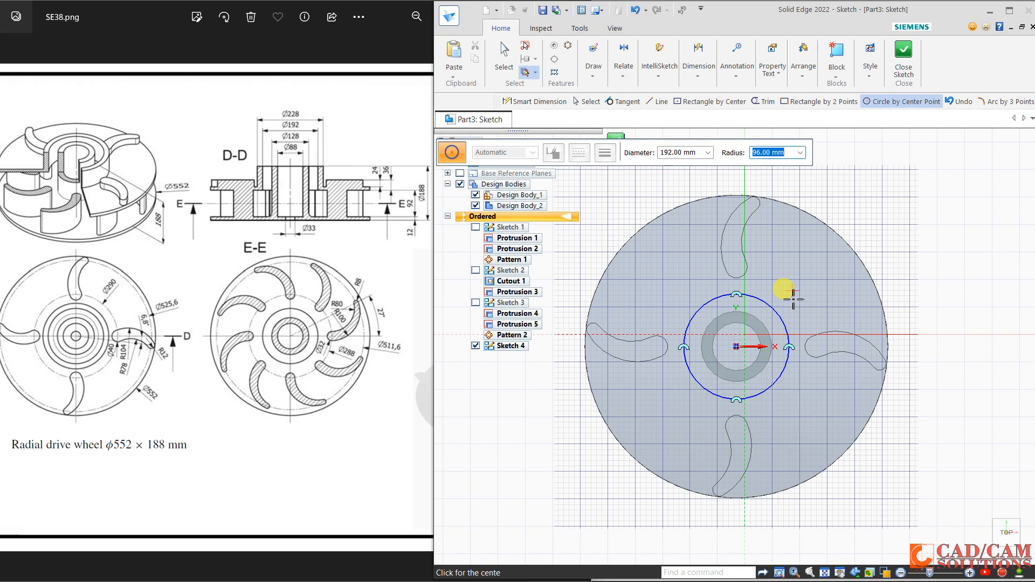
{"action": "left_click", "coordinate": [739, 347]}
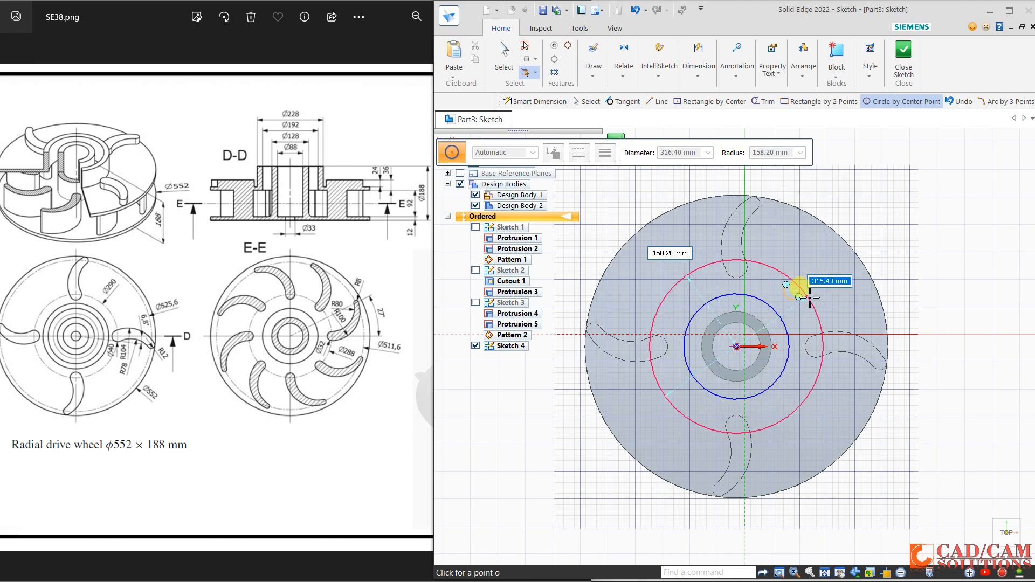
{"action": "type", "text": "228"}
{"action": "key", "text": "Return"}
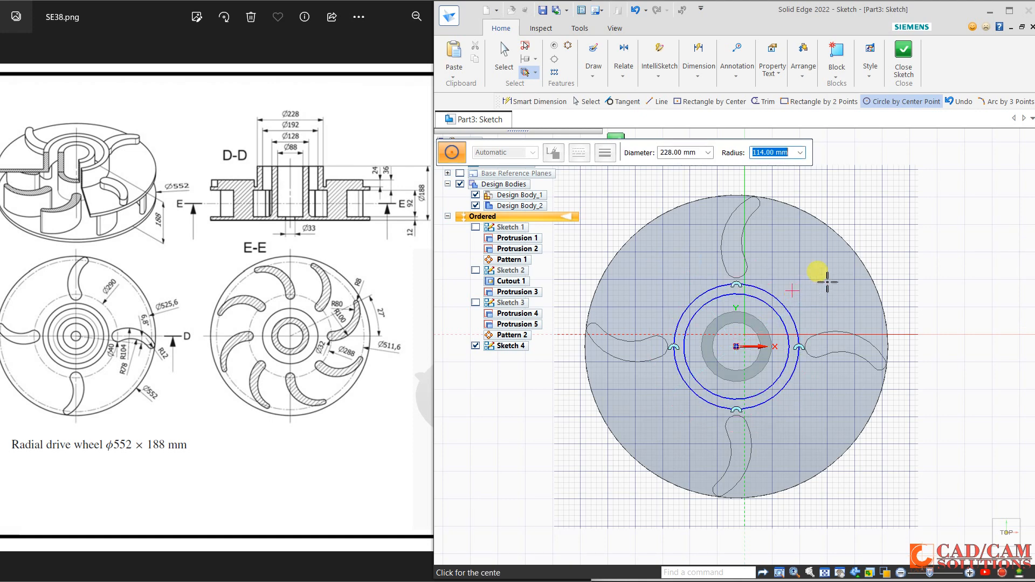
- Dimension the diameters of both concentric circles and finish the sketch
{"action": "left_click", "coordinate": [696, 79]}
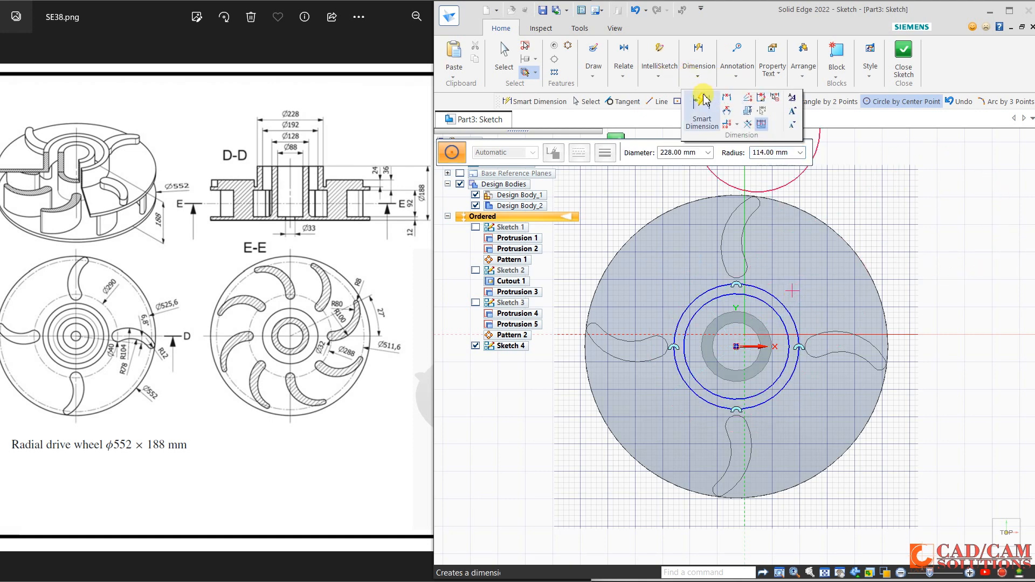
{"action": "left_click", "coordinate": [704, 104]}
{"action": "left_click", "coordinate": [770, 293]}
{"action": "left_click", "coordinate": [886, 192]}
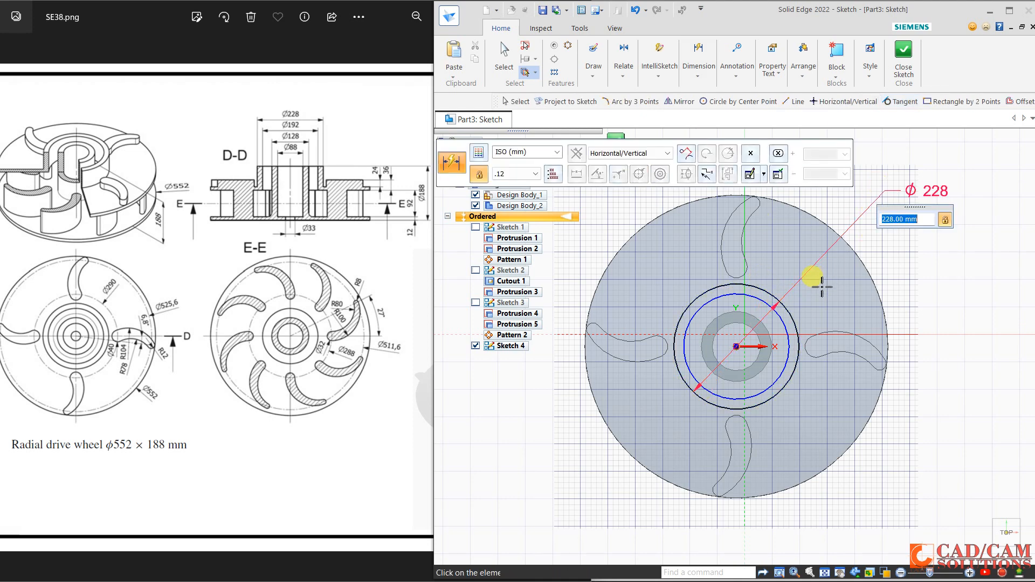
{"action": "left_click", "coordinate": [777, 314]}
{"action": "left_click", "coordinate": [920, 241]}
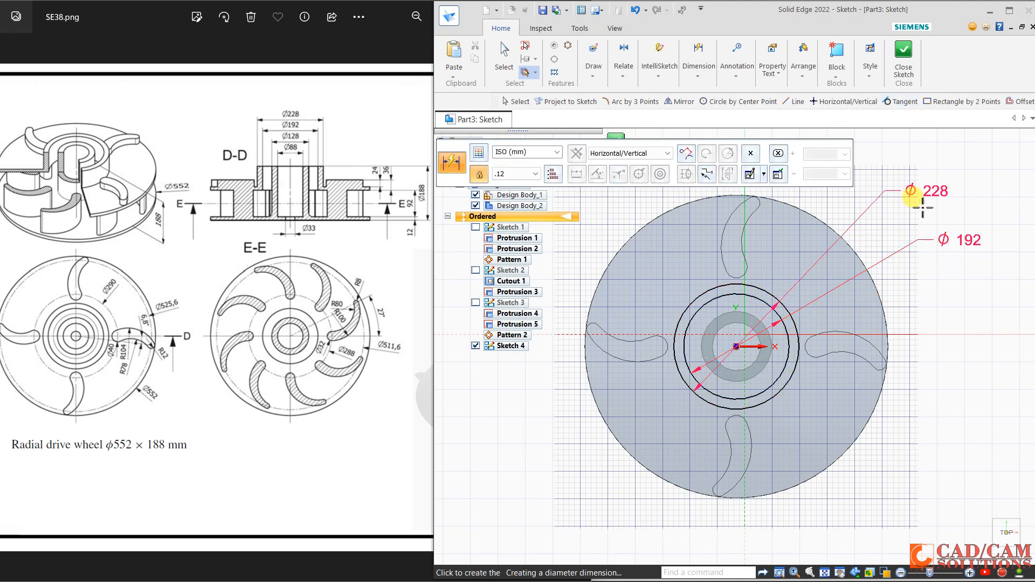
{"action": "left_click", "coordinate": [904, 60]}
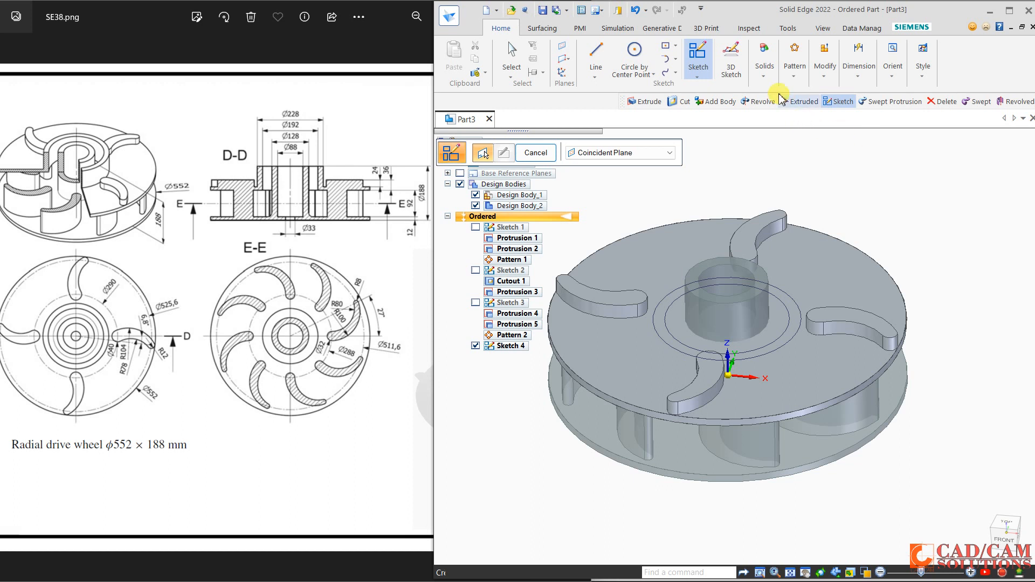
- Cut the 192 mm circle 12 mm deep down through the upper disc
{"action": "left_click", "coordinate": [764, 76]}
{"action": "left_click", "coordinate": [798, 111]}
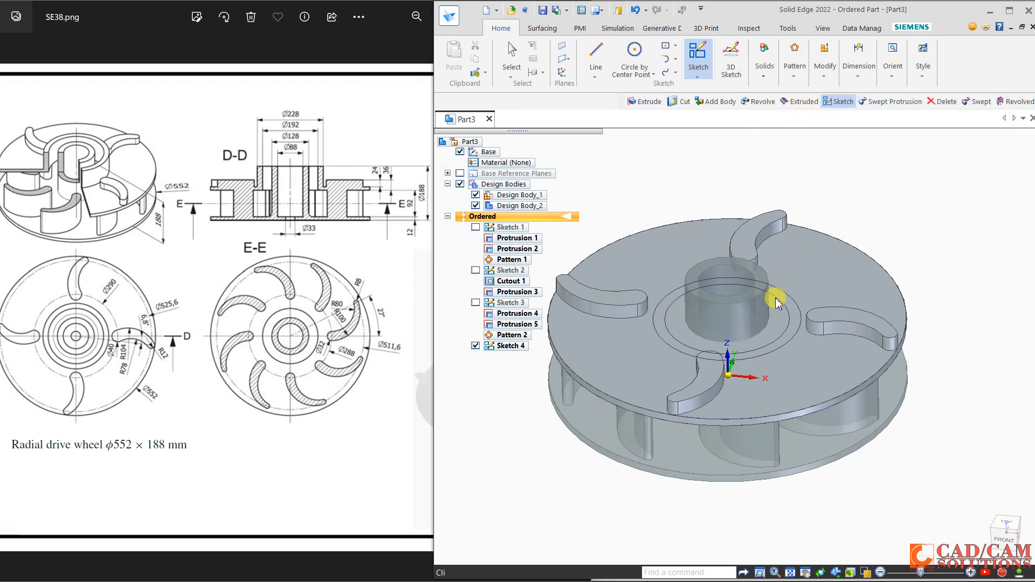
{"action": "left_click", "coordinate": [778, 335]}
{"action": "right_click", "coordinate": [778, 334]}
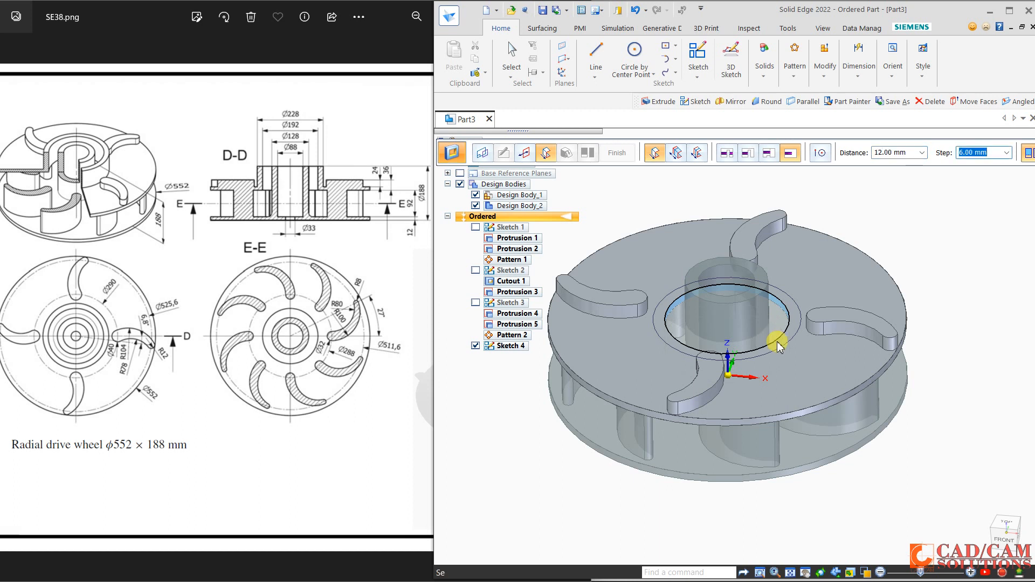
{"action": "left_click", "coordinate": [792, 328]}
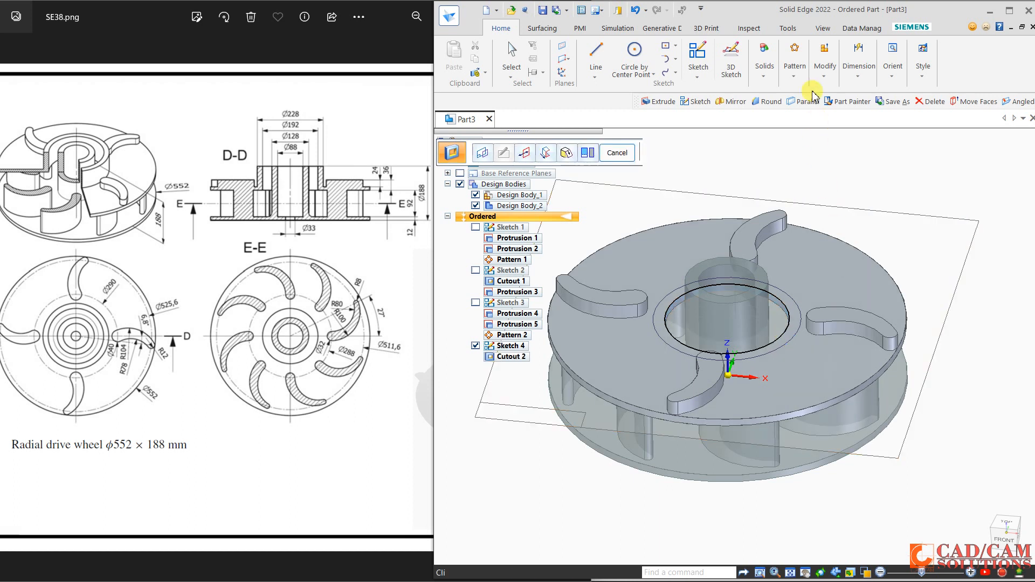
- Extrude the ring between the 192 mm and 228 mm circles 72 mm upward from the upper disc
{"action": "left_click", "coordinate": [768, 77]}
{"action": "left_click", "coordinate": [771, 110]}
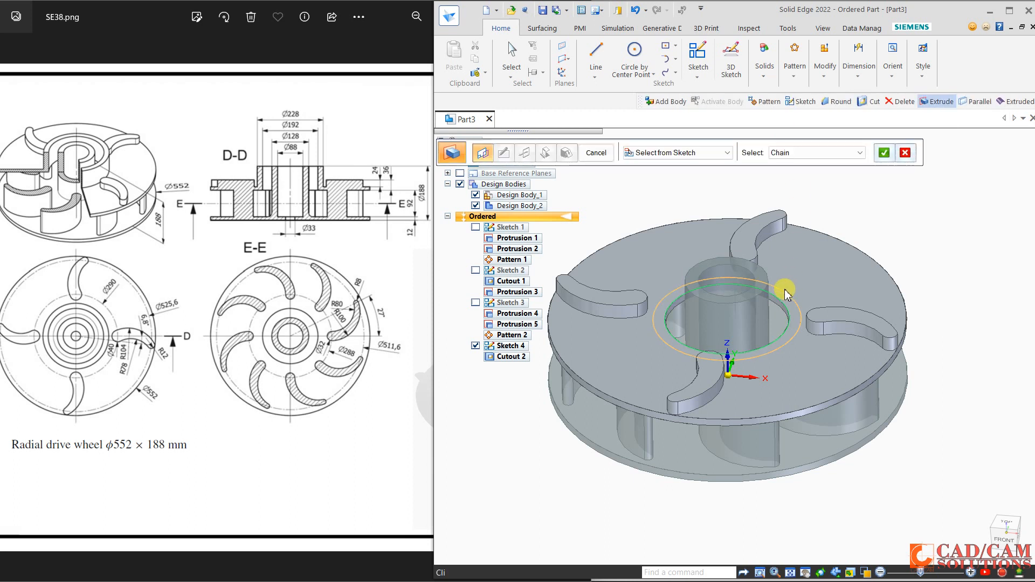
{"action": "left_click", "coordinate": [786, 293]}
{"action": "right_click", "coordinate": [723, 266]}
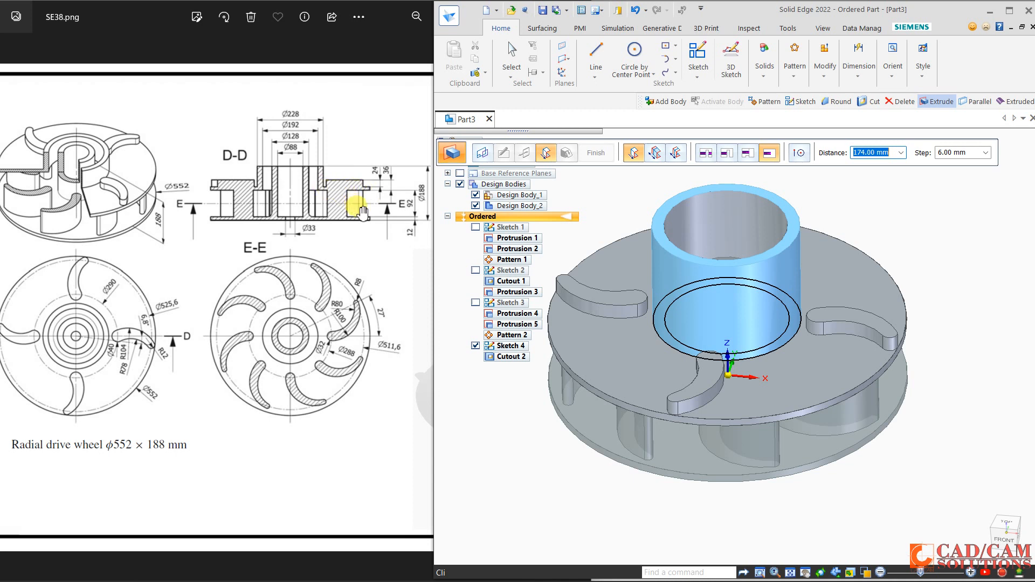
{"action": "type", "text": "7"}
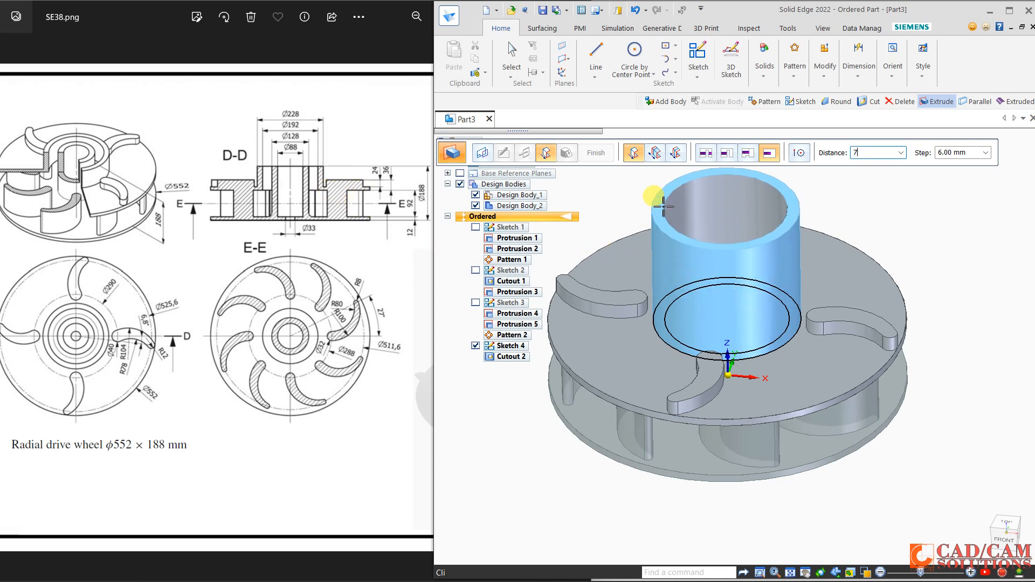
{"action": "type", "text": "2"}
{"action": "key", "text": "Tab"}
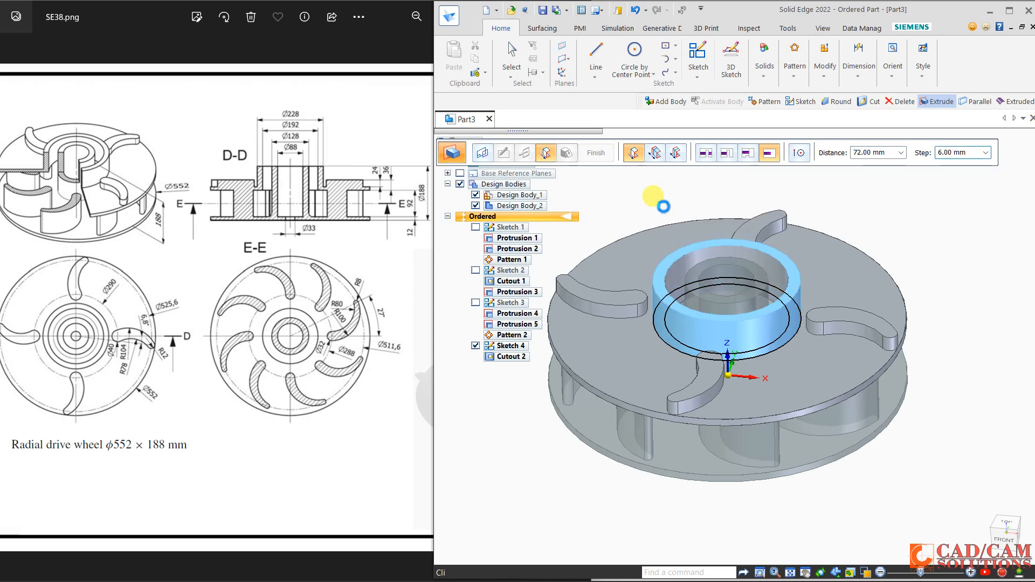
- Finish the collar ring extrusion and hide the sketch with the two concentric circles
{"action": "left_click", "coordinate": [659, 204]}
{"action": "middle_click_drag", "start_coordinate": [762, 261], "coordinate": [786, 248]}
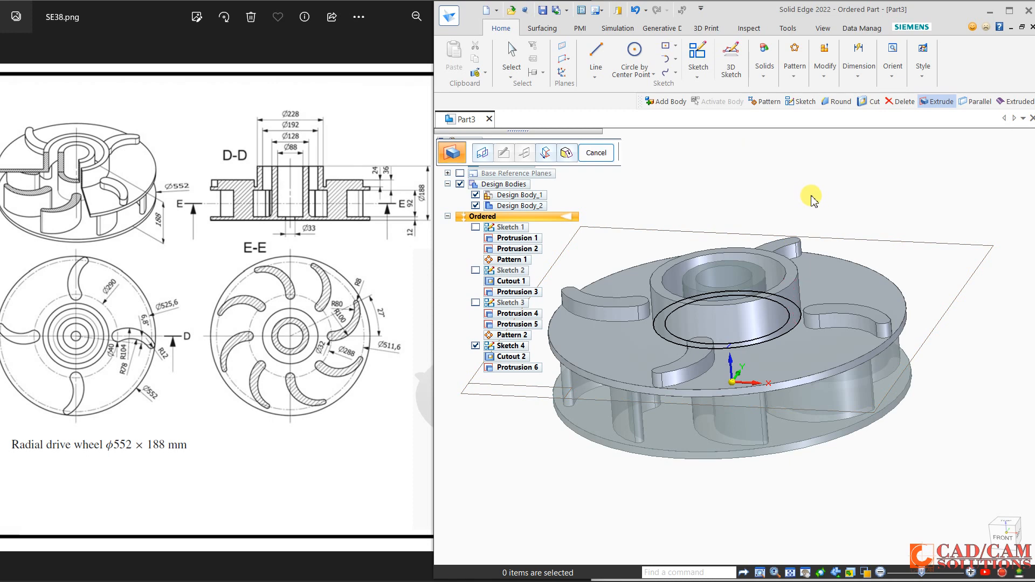
{"action": "left_click", "coordinate": [596, 153]}
{"action": "key", "text": "Escape"}
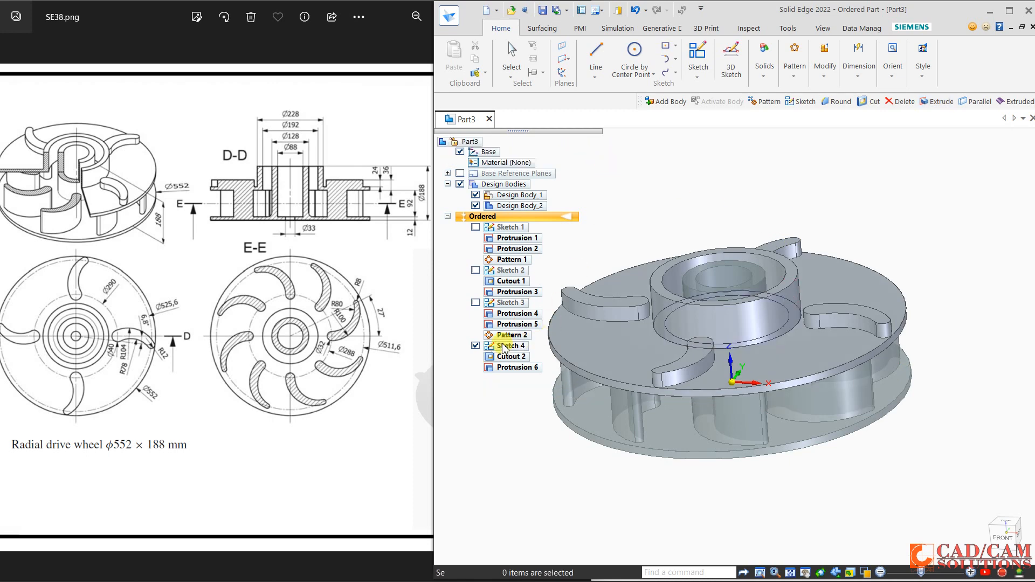
{"action": "left_click", "coordinate": [475, 346]}
{"action": "mouse_move", "coordinate": [717, 232]}
{"action": "middle_mouse_down"}
{"action": "mouse_move", "coordinate": [721, 377]}
{"action": "mouse_move", "coordinate": [723, 237]}
{"action": "mouse_move", "coordinate": [762, 166]}
{"action": "mouse_move", "coordinate": [794, 178]}
{"action": "mouse_move", "coordinate": [798, 250]}
{"action": "mouse_move", "coordinate": [786, 292]}
{"action": "mouse_move", "coordinate": [793, 273]}
{"action": "mouse_move", "coordinate": [795, 294]}
{"action": "mouse_move", "coordinate": [786, 284]}
{"action": "mouse_move", "coordinate": [798, 273]}
{"action": "mouse_move", "coordinate": [804, 203]}
{"action": "mouse_move", "coordinate": [811, 216]}
{"action": "middle_mouse_up"}
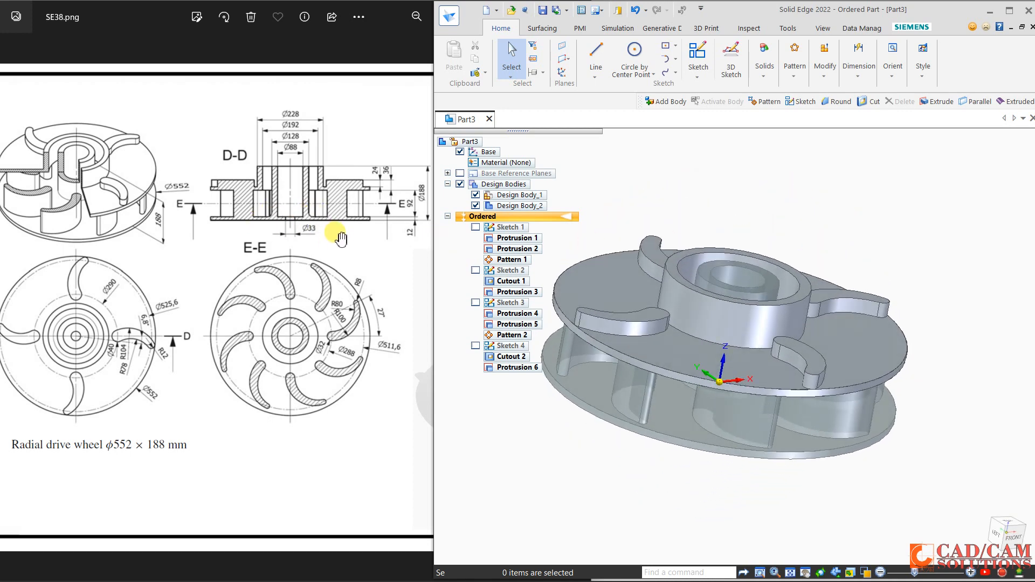
{"action": "middle_click_drag", "start_coordinate": [741, 157], "coordinate": [755, 171]}
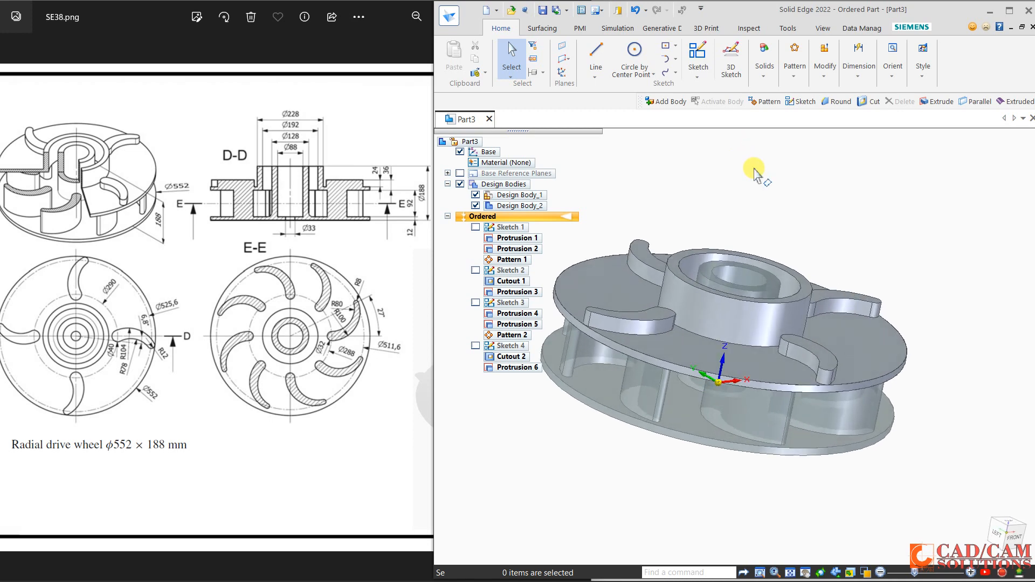
- Activate Design Body_1, the lower disc with the hub, as the body for editing
{"action": "left_click", "coordinate": [524, 196]}
{"action": "right_click", "coordinate": [524, 196]}
{"action": "left_click", "coordinate": [653, 199]}
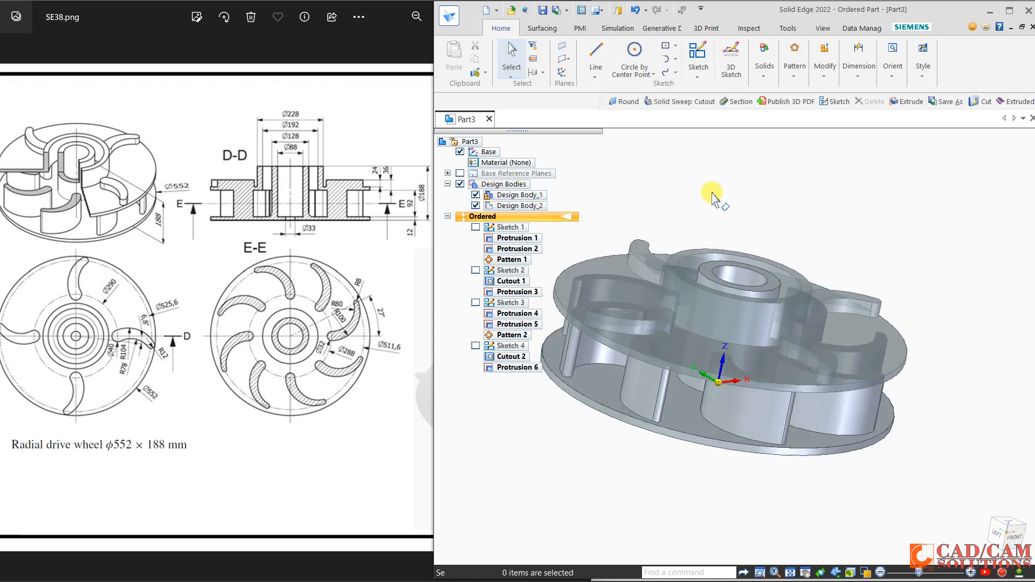
- Round the circular edge where the central hub meets the lower disc with a 10 mm radius
{"action": "left_click", "coordinate": [772, 76]}
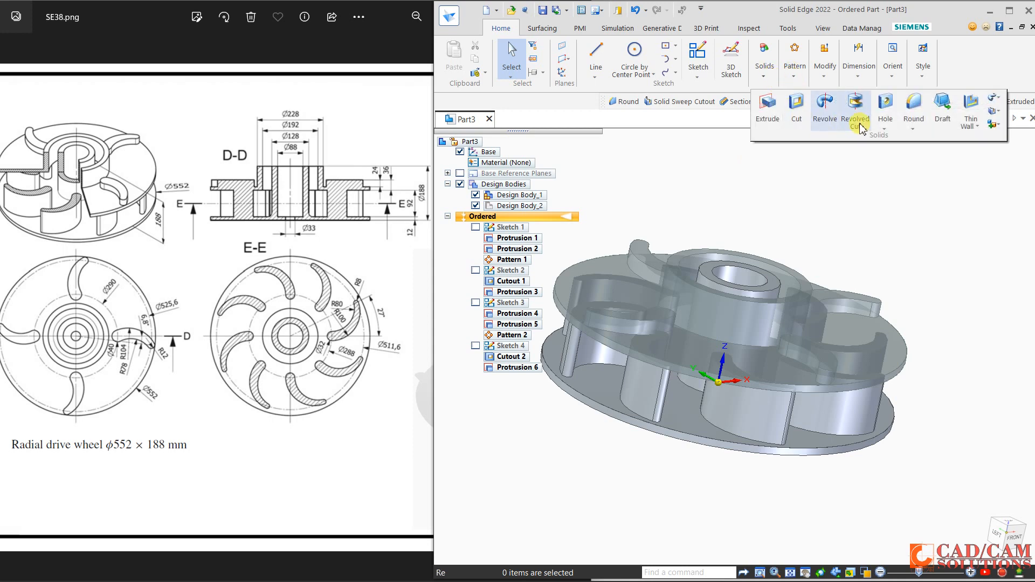
{"action": "left_click", "coordinate": [911, 105]}
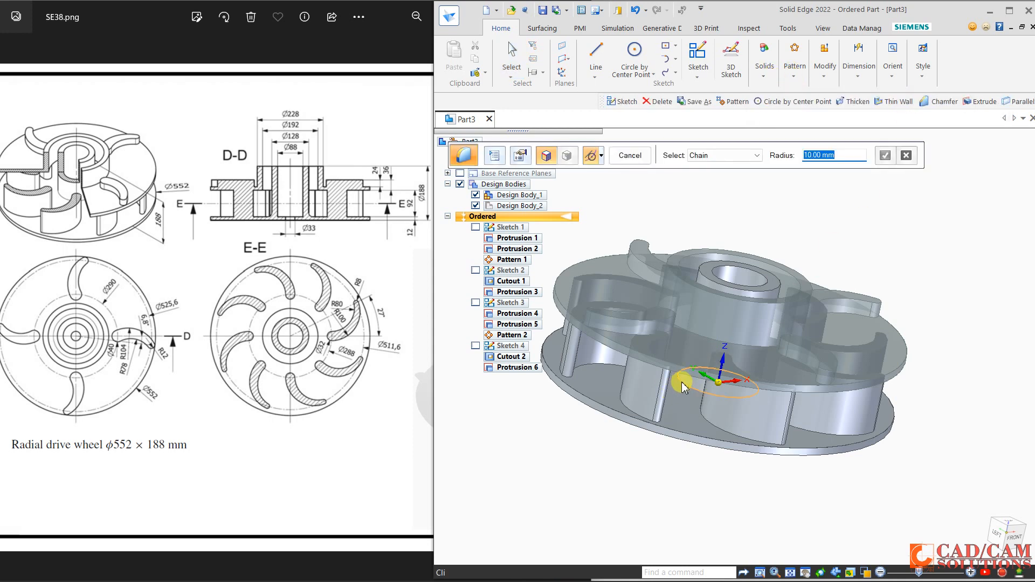
{"action": "left_click", "coordinate": [681, 386]}
{"action": "right_click", "coordinate": [711, 225]}
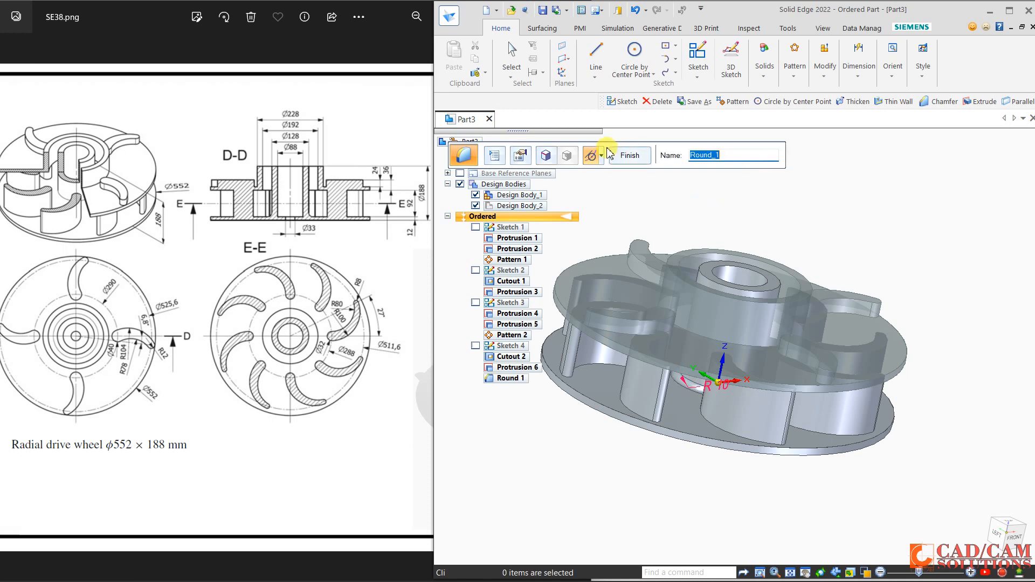
{"action": "left_click", "coordinate": [630, 155]}
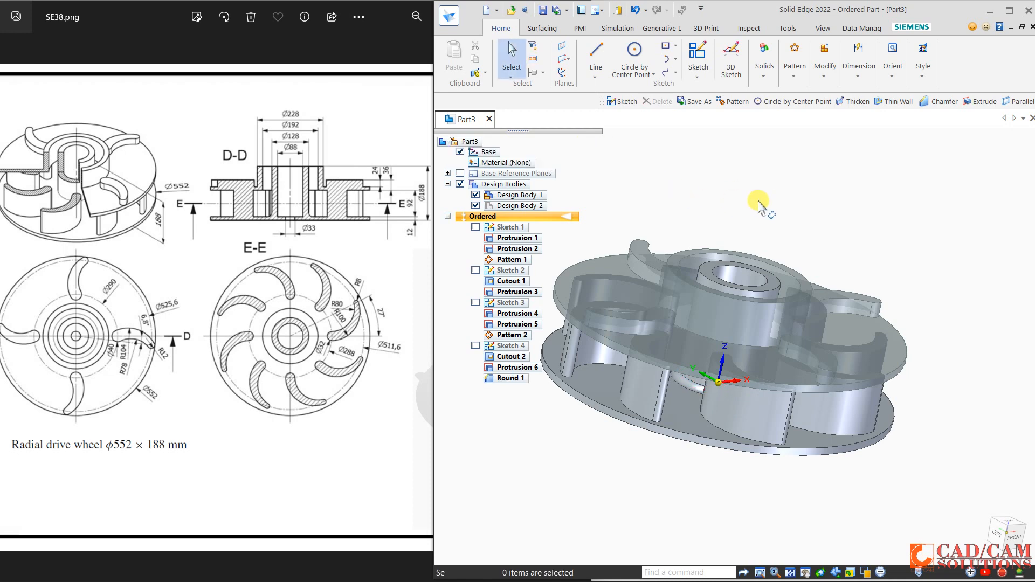
{"action": "middle_click_drag", "start_coordinate": [758, 200], "coordinate": [735, 215]}
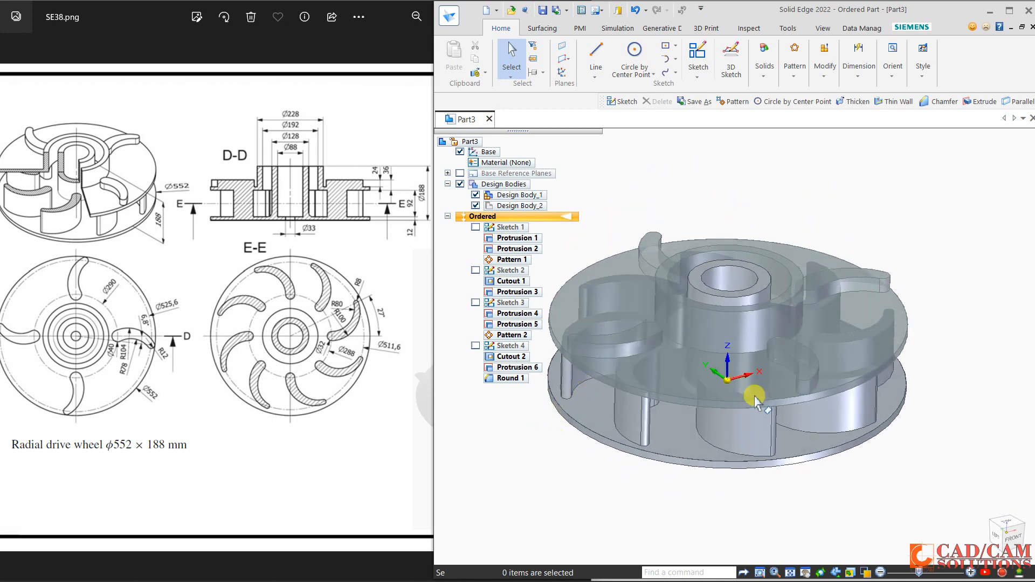
- Maximize the modelling window and apply the High Quality view style to the wheel
{"action": "middle_click_drag", "start_coordinate": [754, 393], "coordinate": [814, 323]}
{"action": "left_click", "coordinate": [1010, 12]}
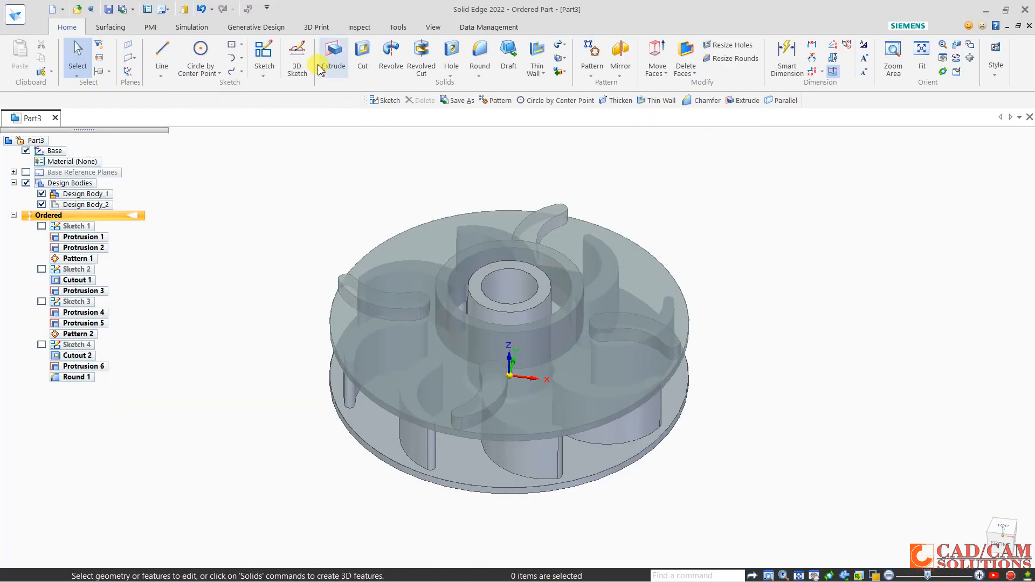
{"action": "left_click", "coordinate": [429, 28]}
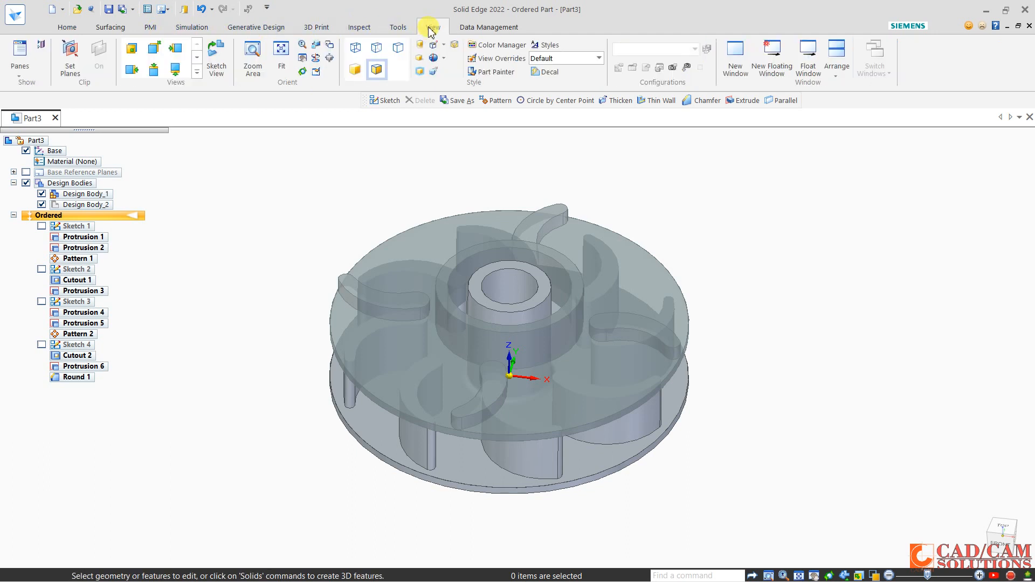
{"action": "left_click", "coordinate": [561, 59]}
{"action": "left_click", "coordinate": [550, 80]}
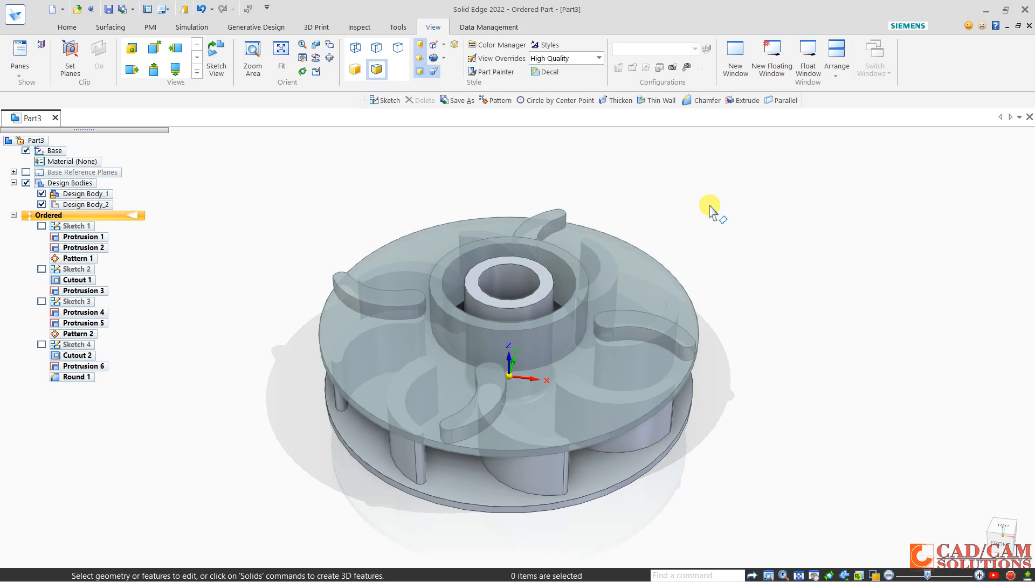
{"action": "middle_click_drag", "start_coordinate": [682, 209], "coordinate": [673, 195]}
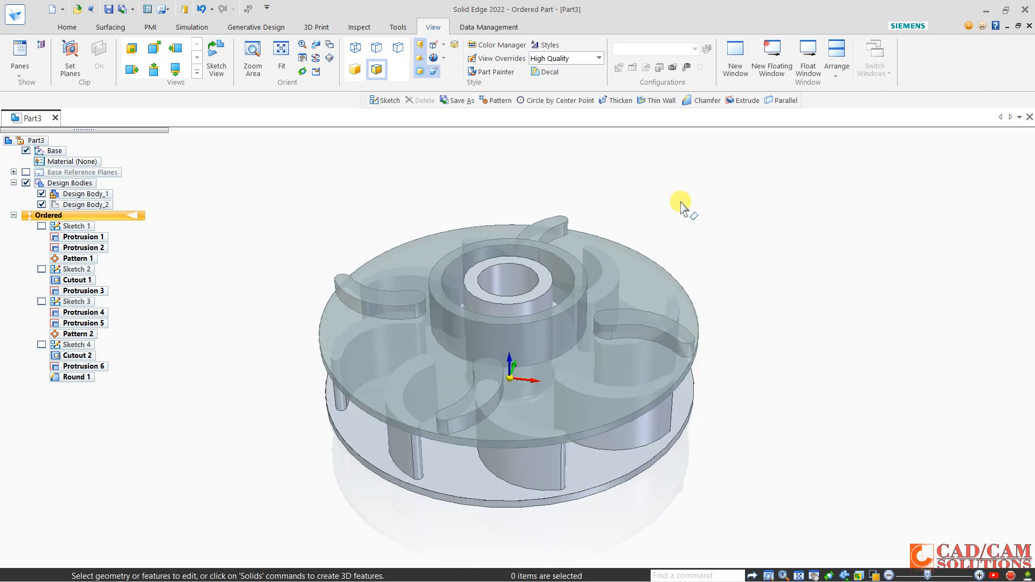